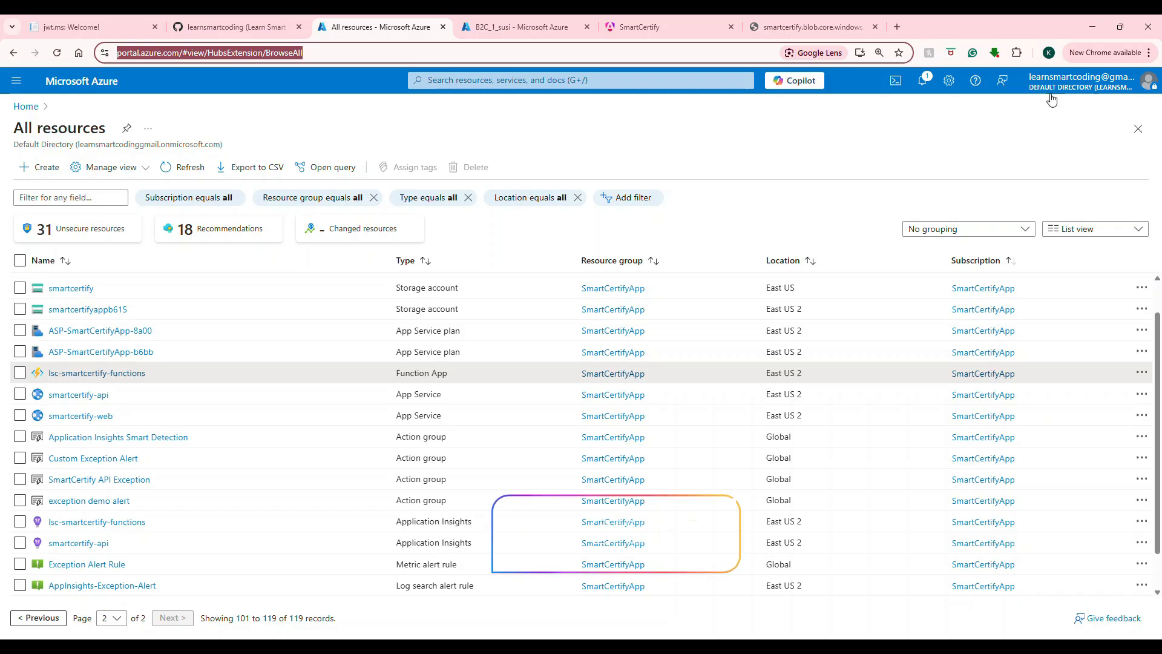
# Step: Go back to the Azure home page and reopen the All resources list
pyautogui.click(82, 81)
pyautogui.click(339, 171)
# Step: Open SmartCertifyApp, reload its home page signed in, and inspect the profile avatar image
pyautogui.click(987, 327)
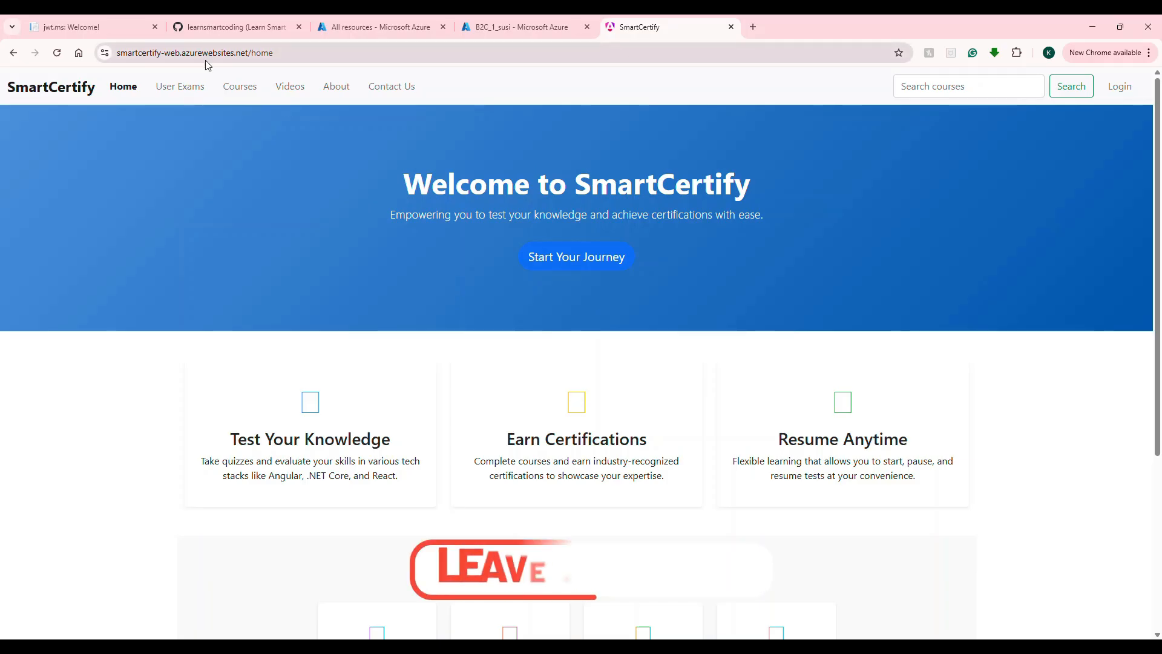
pyautogui.hotkey('ctrl', 'l')
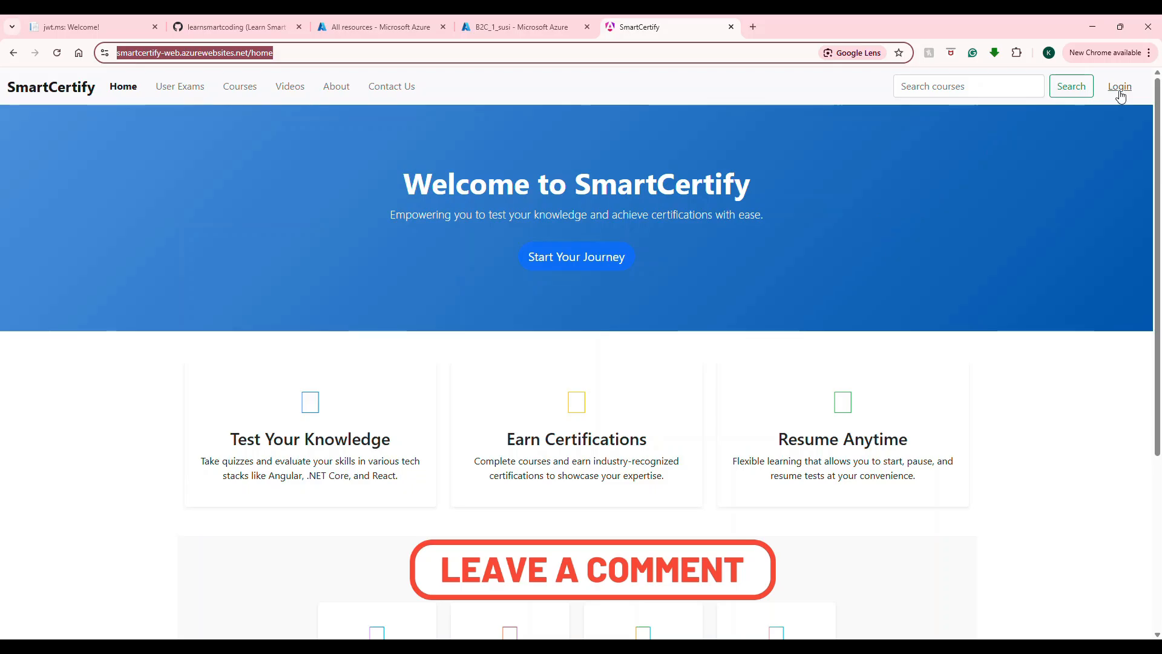
pyautogui.press('Return')
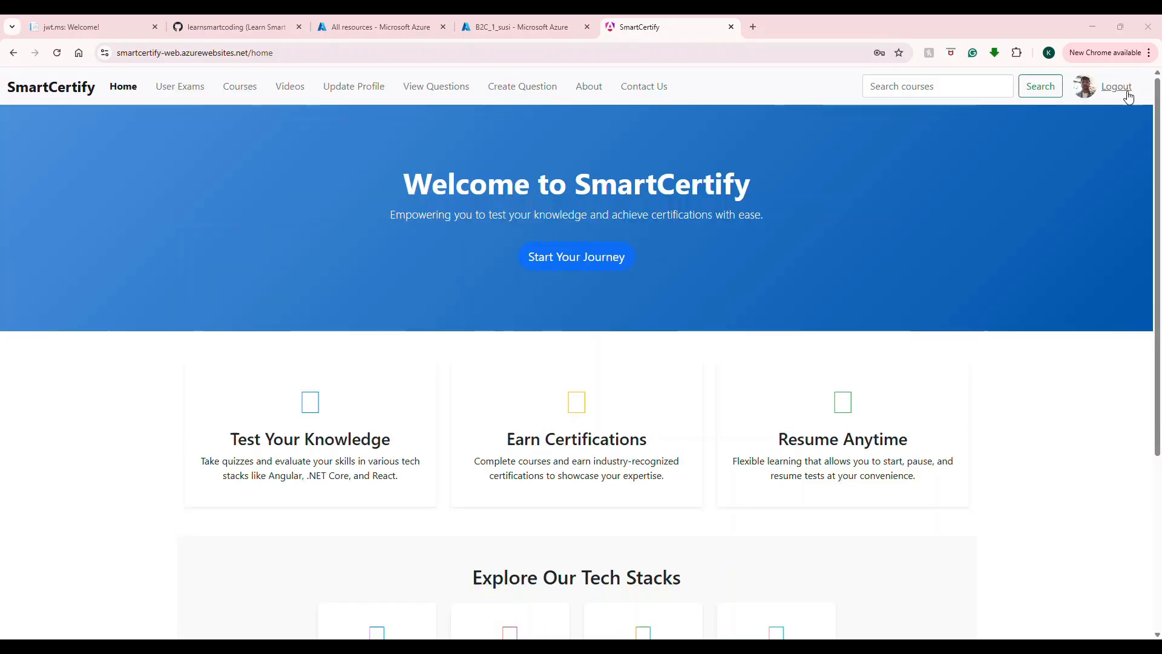
pyautogui.rightClick(1087, 91)
pyautogui.click(1022, 222)
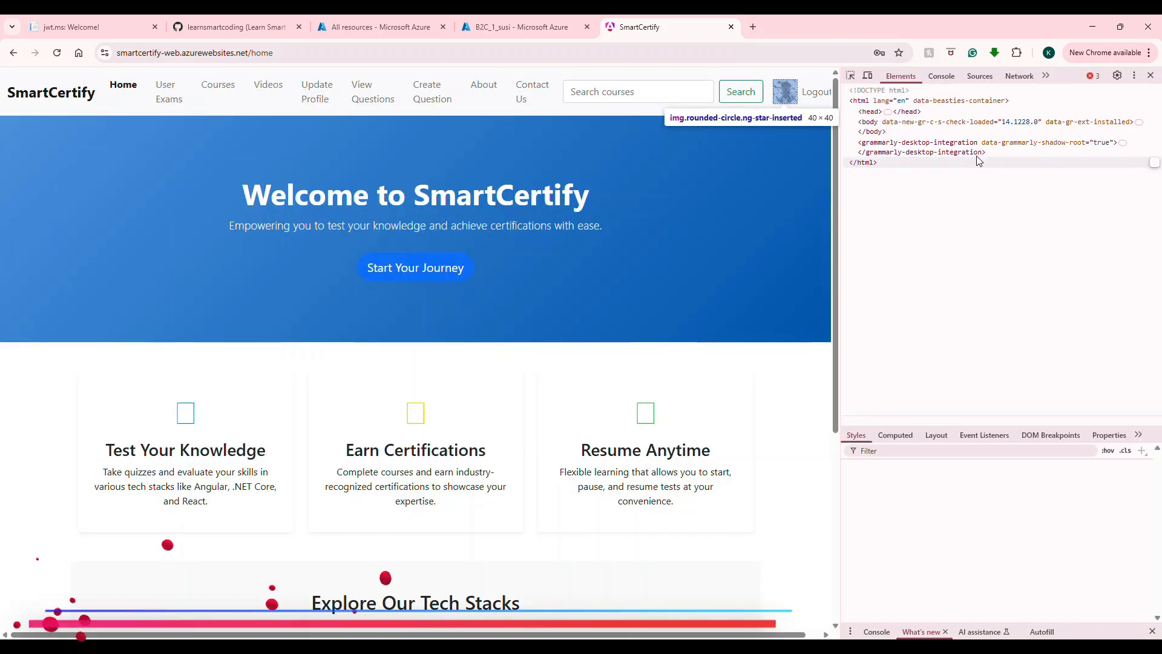
# Step: Reload the page and switch DevTools to the Network panel to capture requests
pyautogui.click(203, 53)
pyautogui.press('Return')
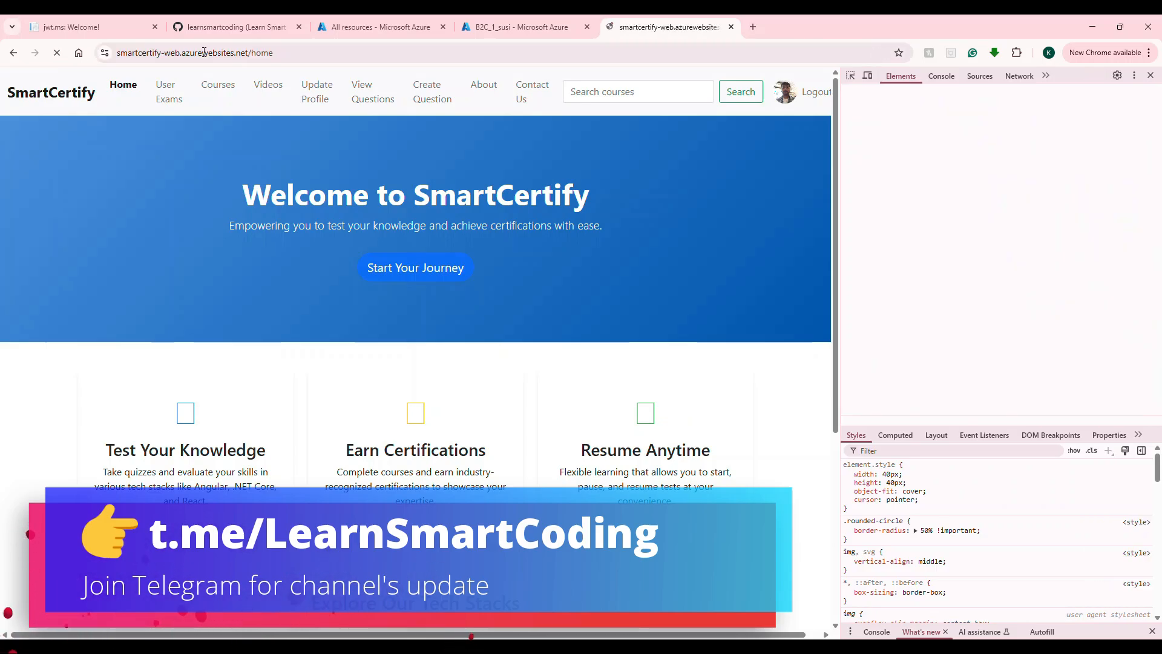
pyautogui.click(988, 78)
pyautogui.click(1014, 80)
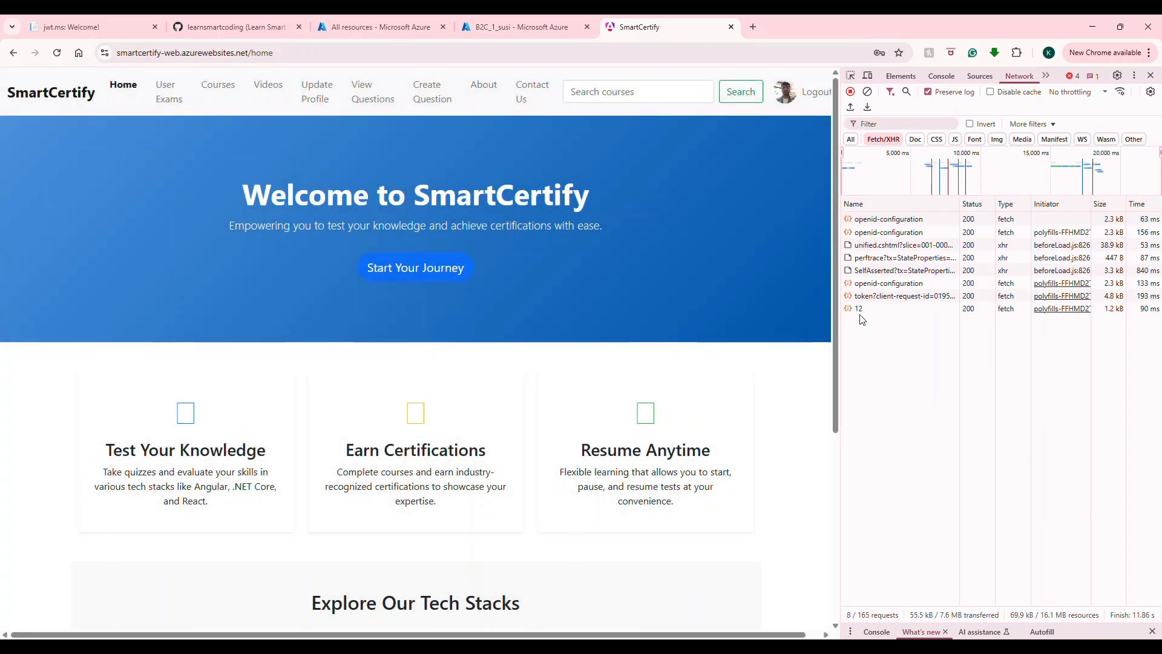
# Step: Show the api/User/12 JSON response, widen DevTools, and select the profileImageUrl value
pyautogui.click(859, 308)
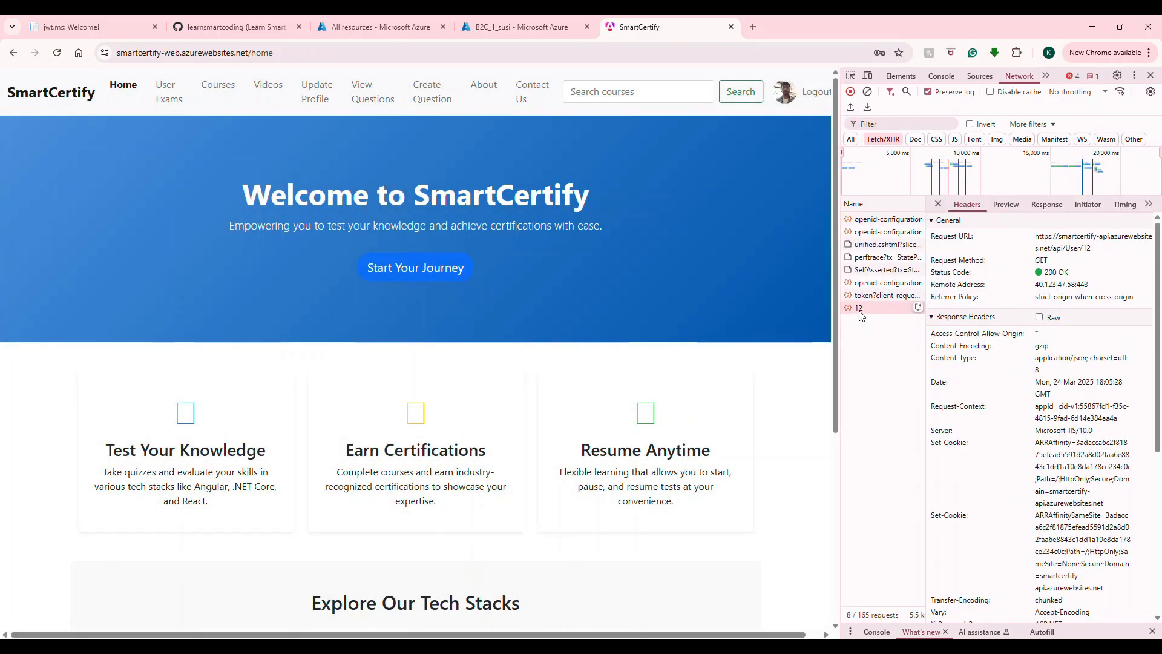
pyautogui.click(1047, 204)
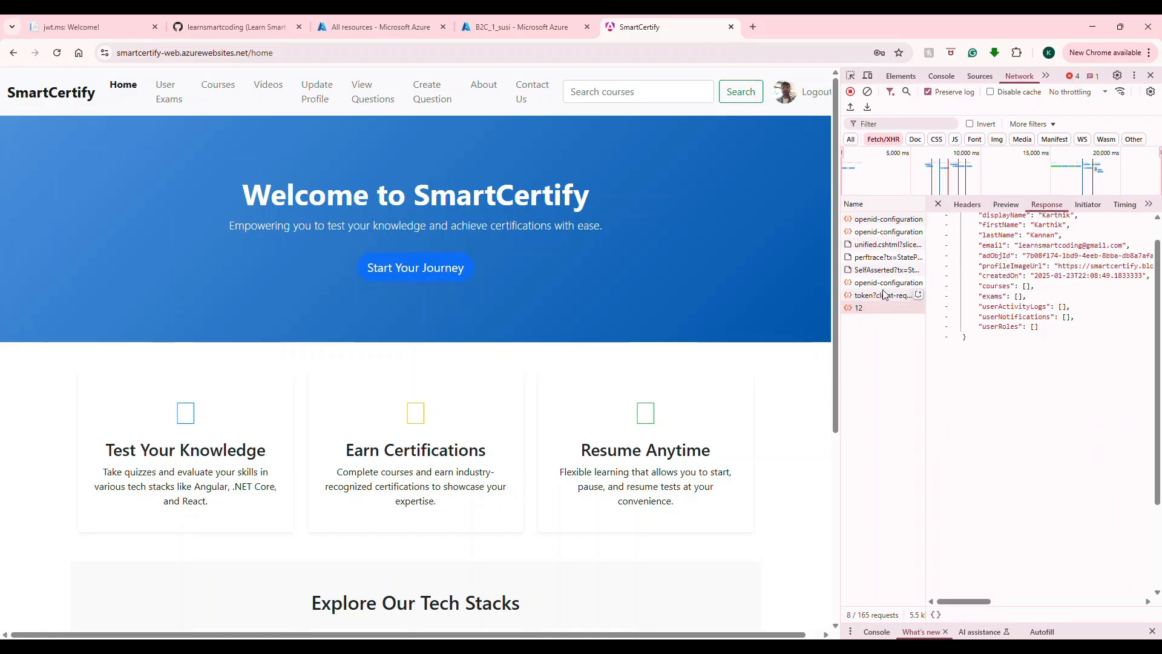
pyautogui.moveTo(842, 283); pyautogui.dragTo(472, 281)
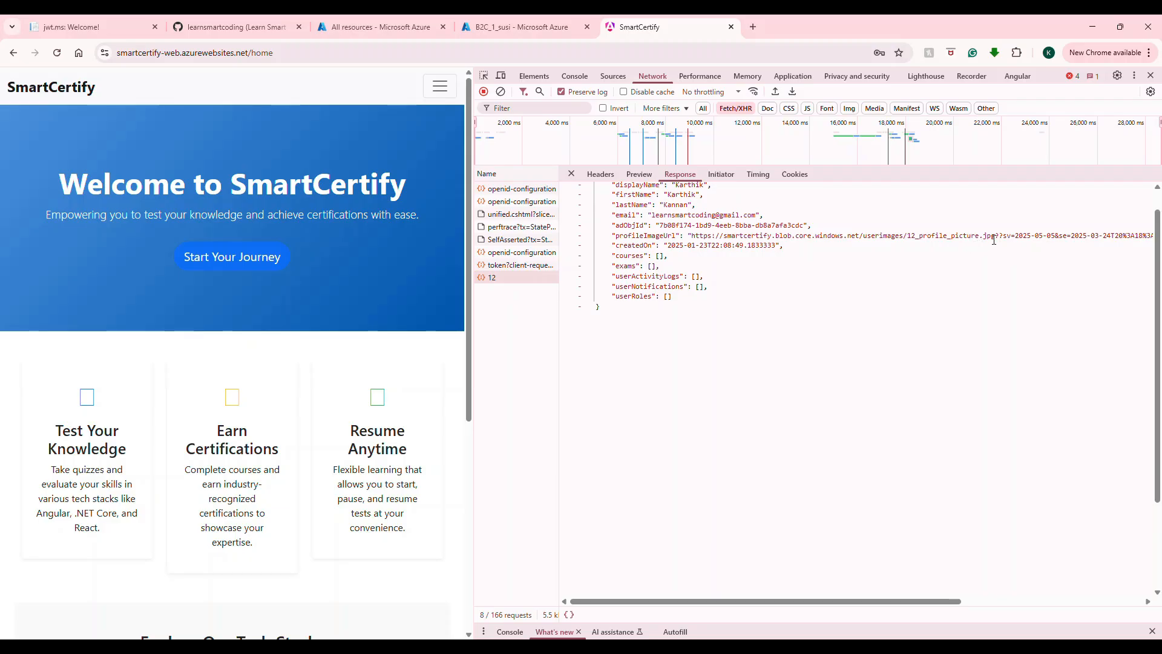
pyautogui.moveTo(996, 238); pyautogui.dragTo(693, 238)
pyautogui.hotkey('ctrl', 'c')
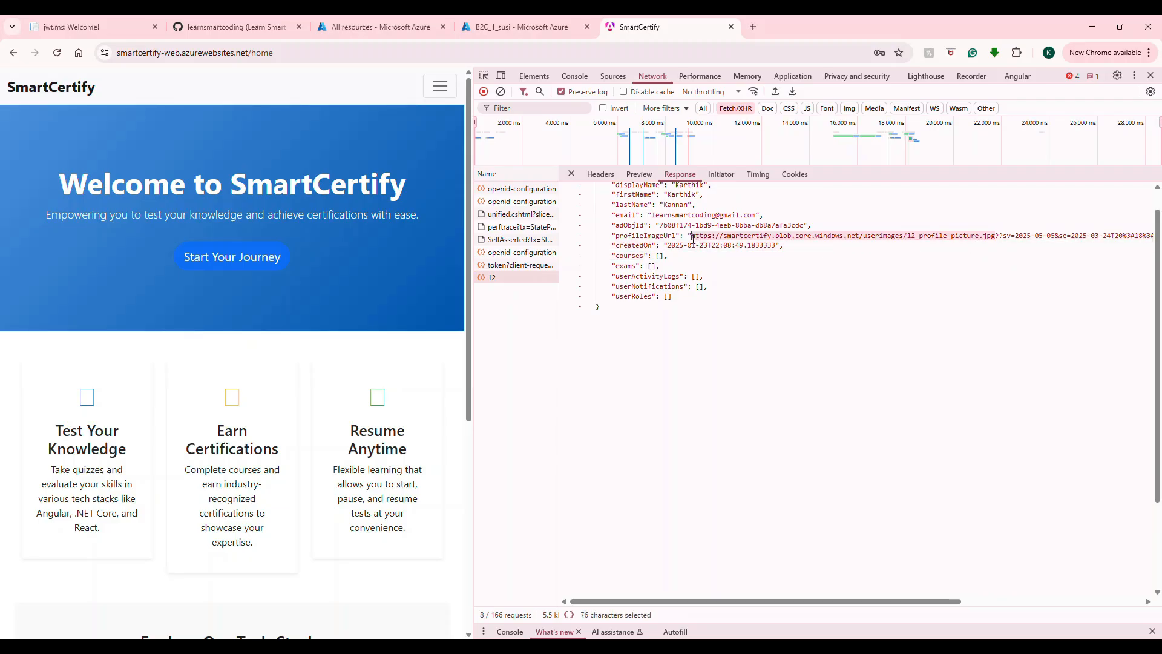
# Step: Load the copied userimages/12_profile_picture.jpg blob URL in a new tab
pyautogui.click(753, 27)
pyautogui.hotkey('ctrl', 'v')
pyautogui.press('Return')
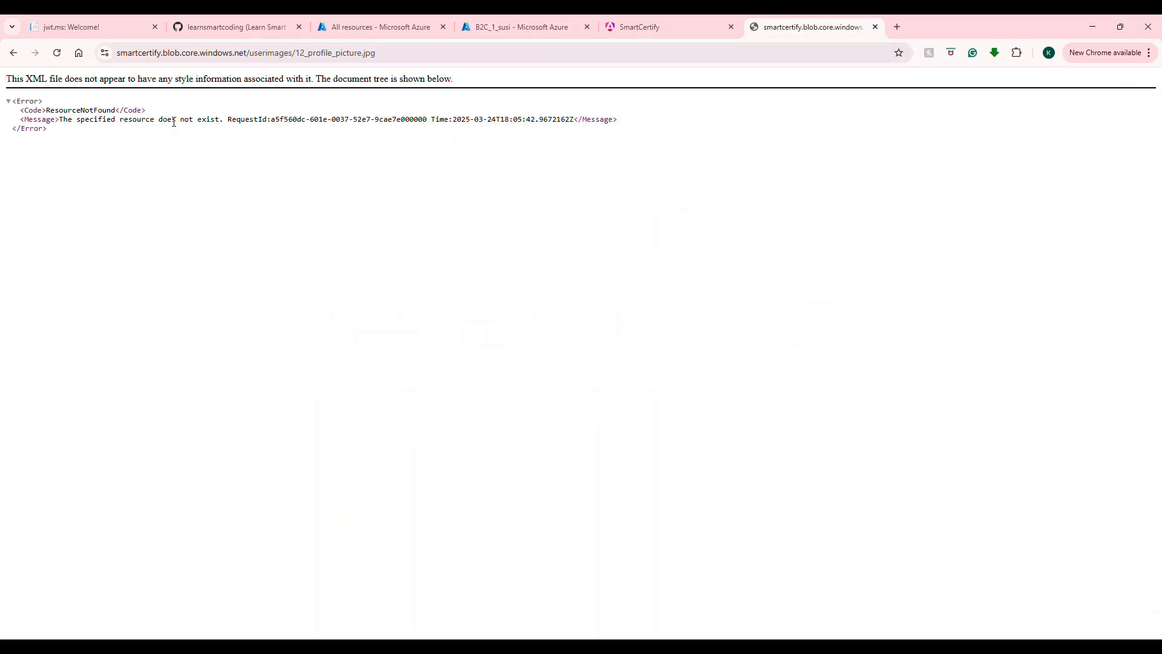
# Step: Reselect the profileImageUrl in SmartCertify's DevTools, restore page width, and check the ResourceNotFound error
pyautogui.click(649, 31)
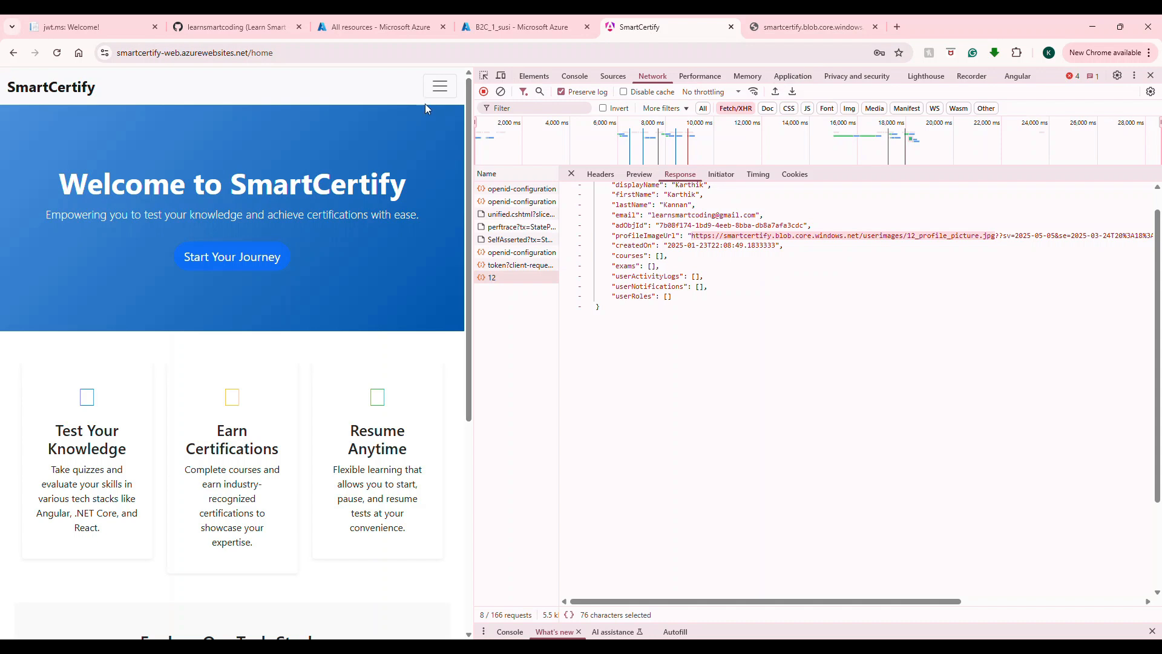
pyautogui.click(695, 238)
pyautogui.moveTo(656, 601); pyautogui.dragTo(889, 610)
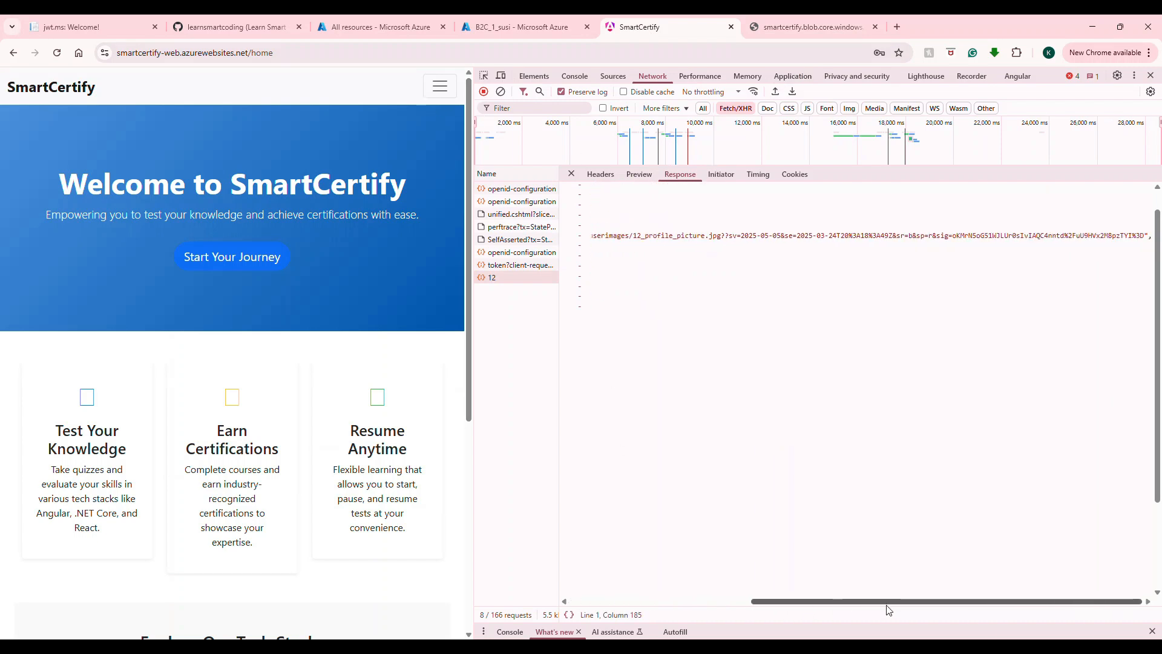
pyautogui.moveTo(804, 610); pyautogui.dragTo(605, 611)
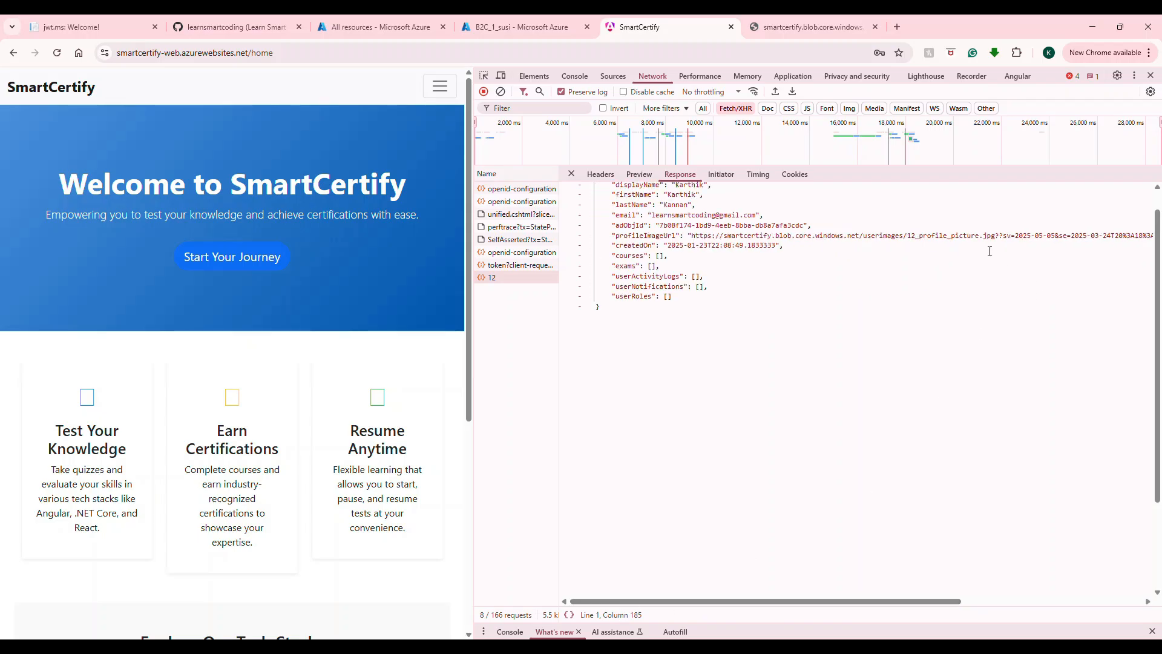
pyautogui.moveTo(996, 238); pyautogui.dragTo(700, 237)
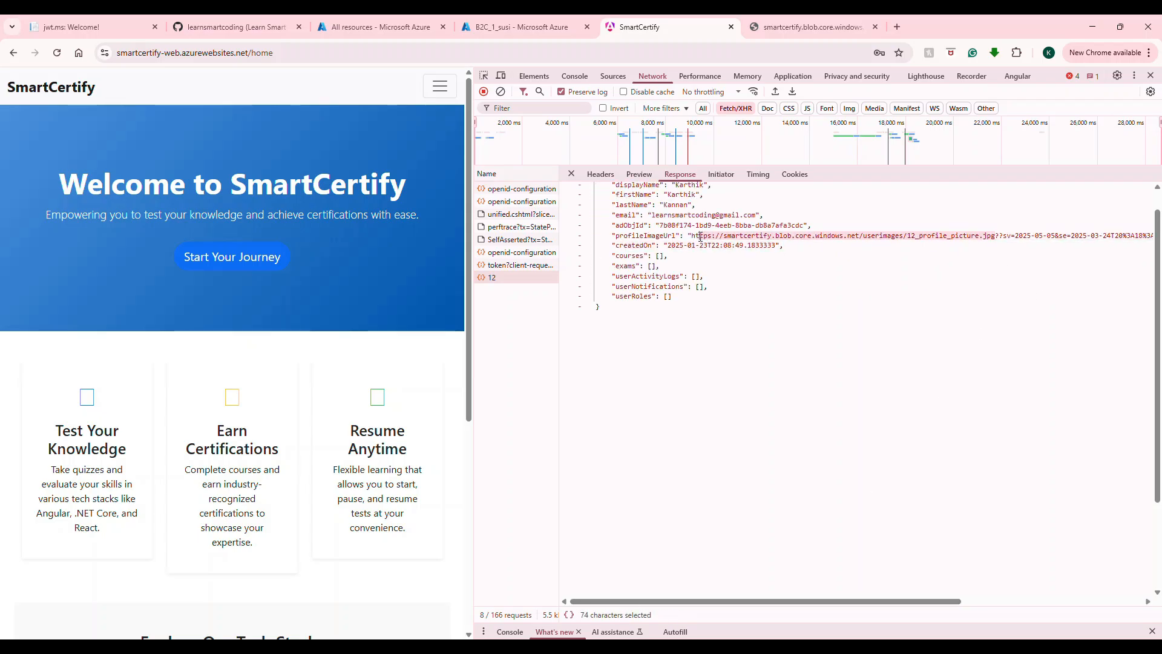
pyautogui.moveTo(473, 285); pyautogui.dragTo(995, 285)
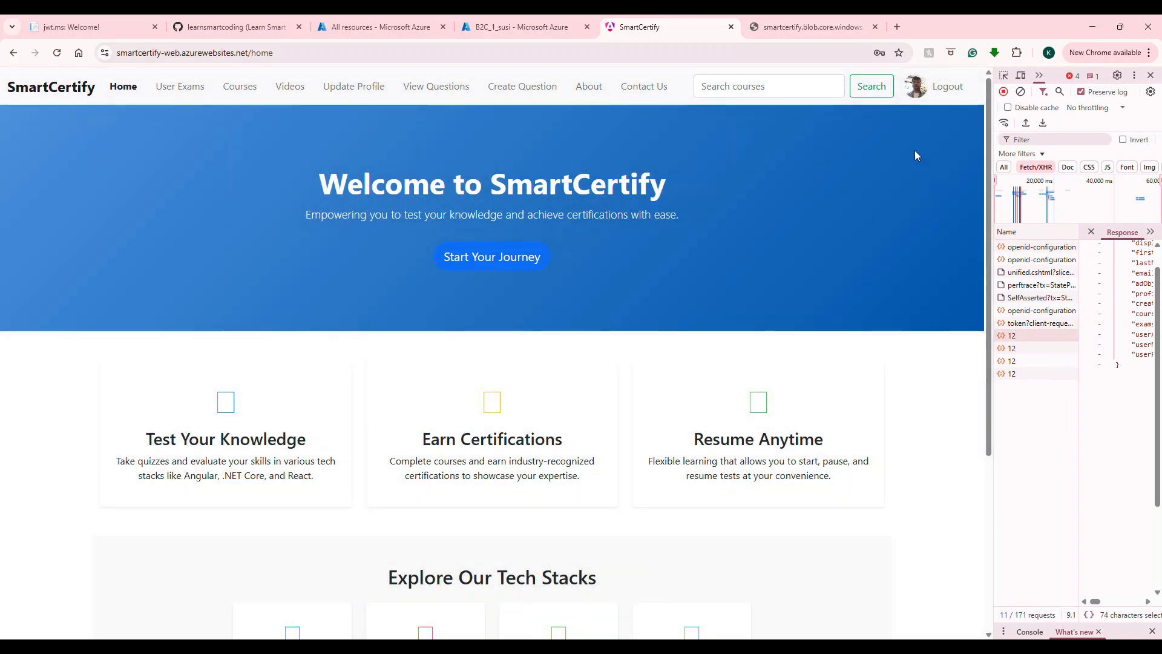
pyautogui.click(778, 28)
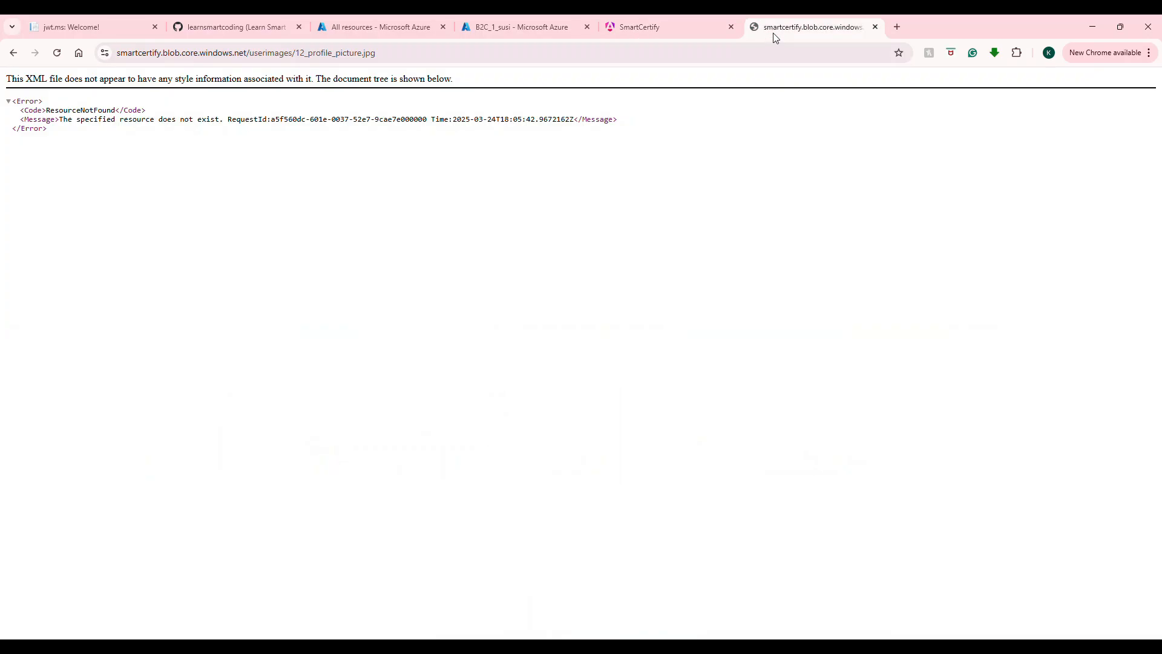
pyautogui.click(328, 54)
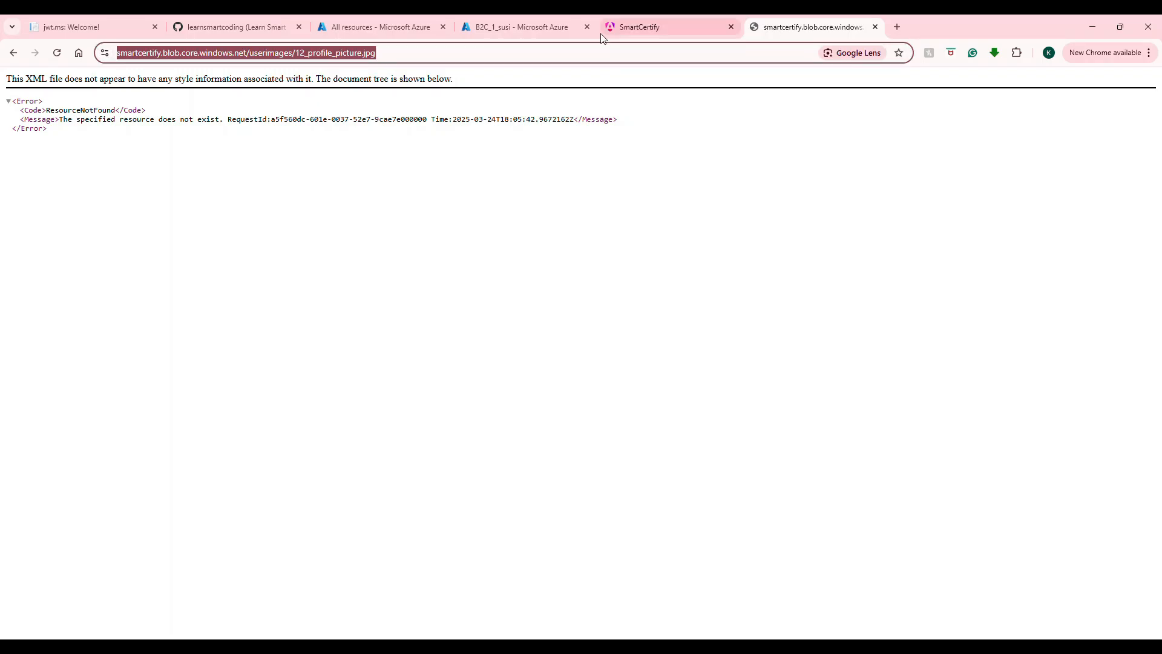
pyautogui.click(643, 27)
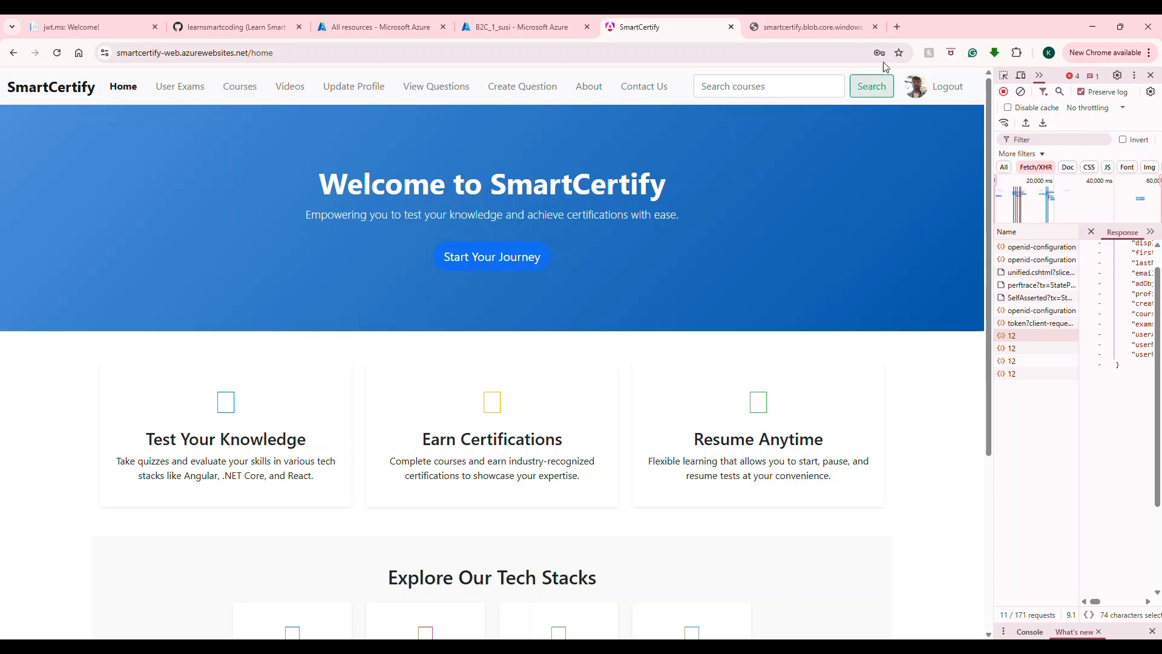
# Step: Navigate from Azure Home via All resources and the SmartCertifyApp subscription to the SmartCertifyApp resource group
pyautogui.click(330, 32)
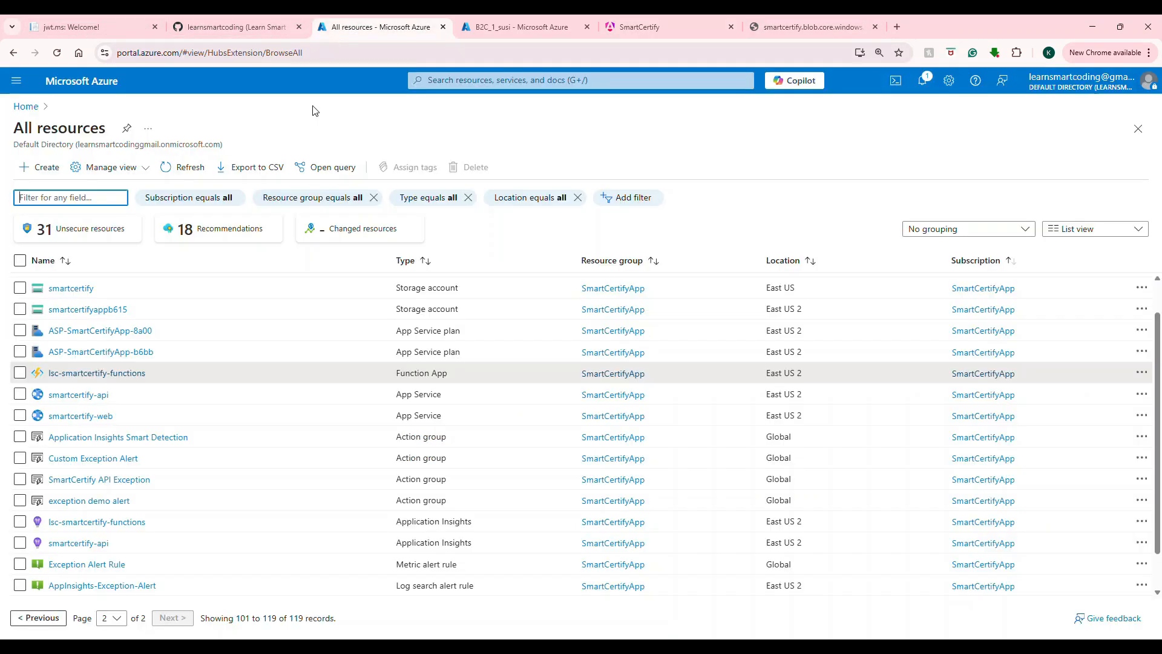
pyautogui.click(154, 54)
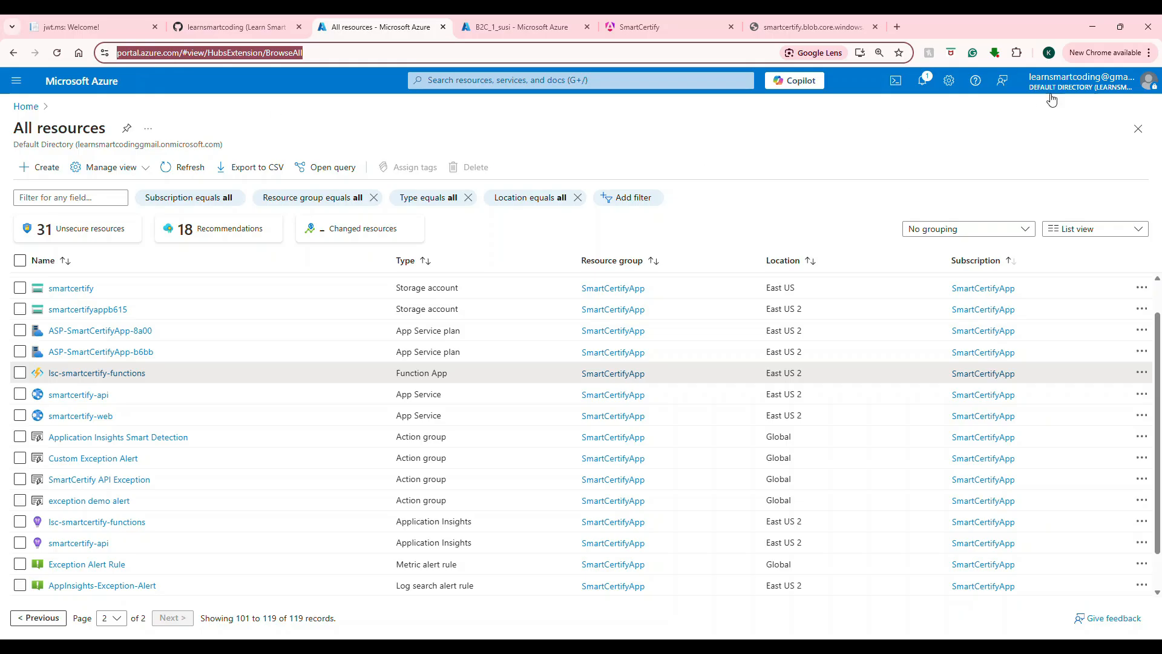
pyautogui.click(26, 107)
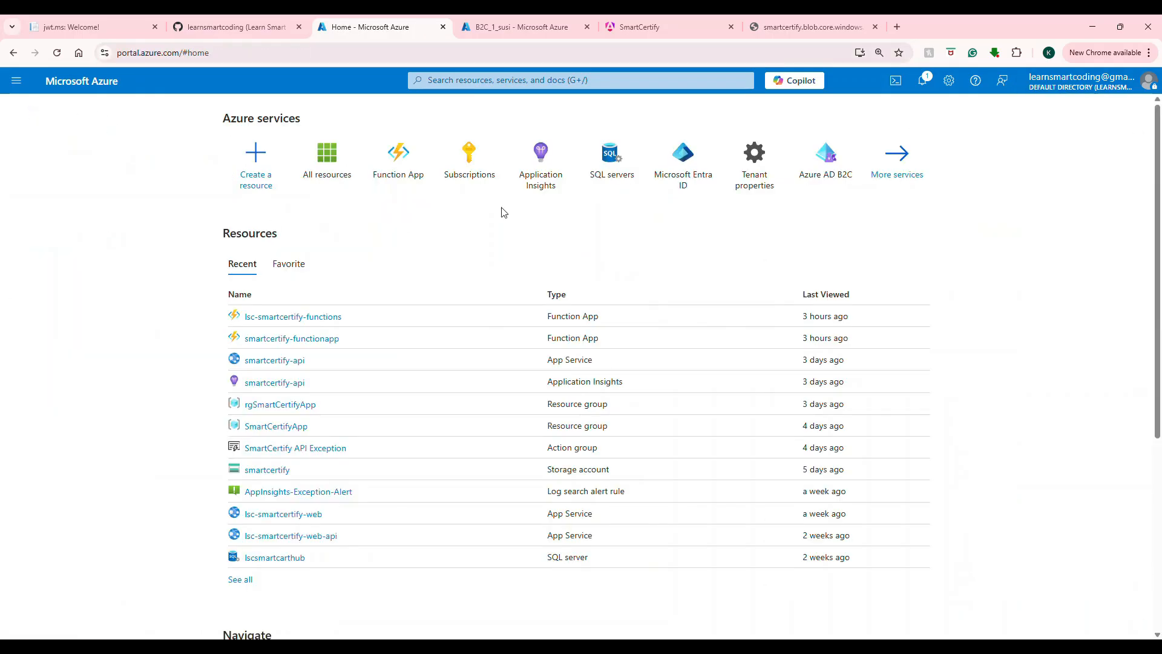
pyautogui.click(327, 174)
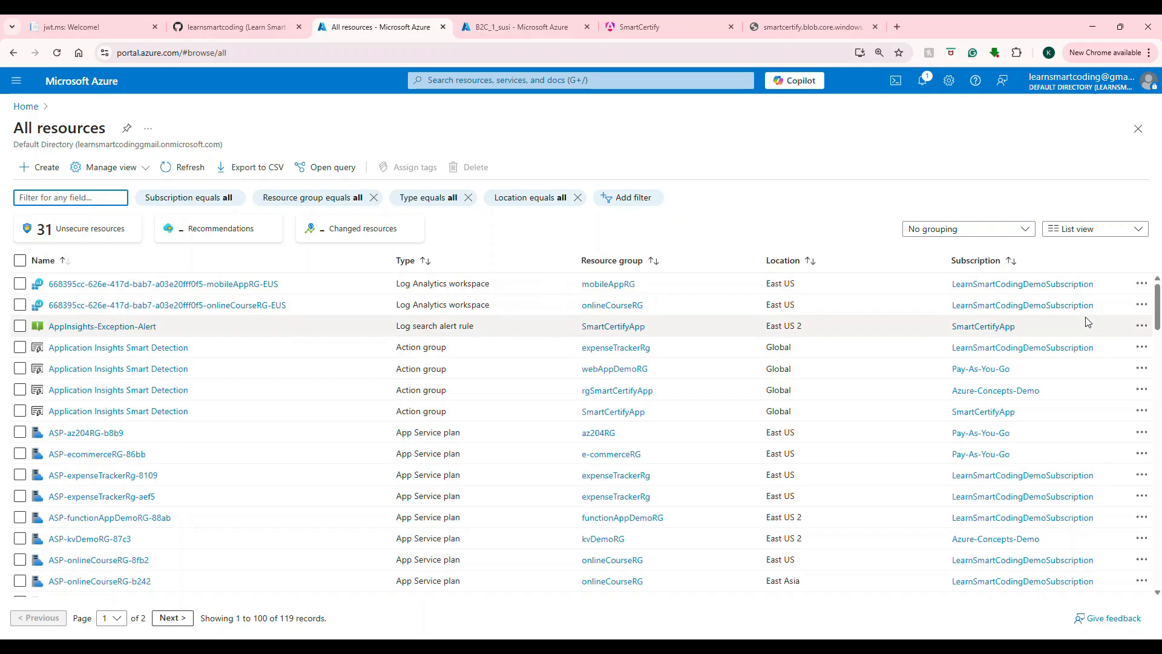
pyautogui.click(989, 327)
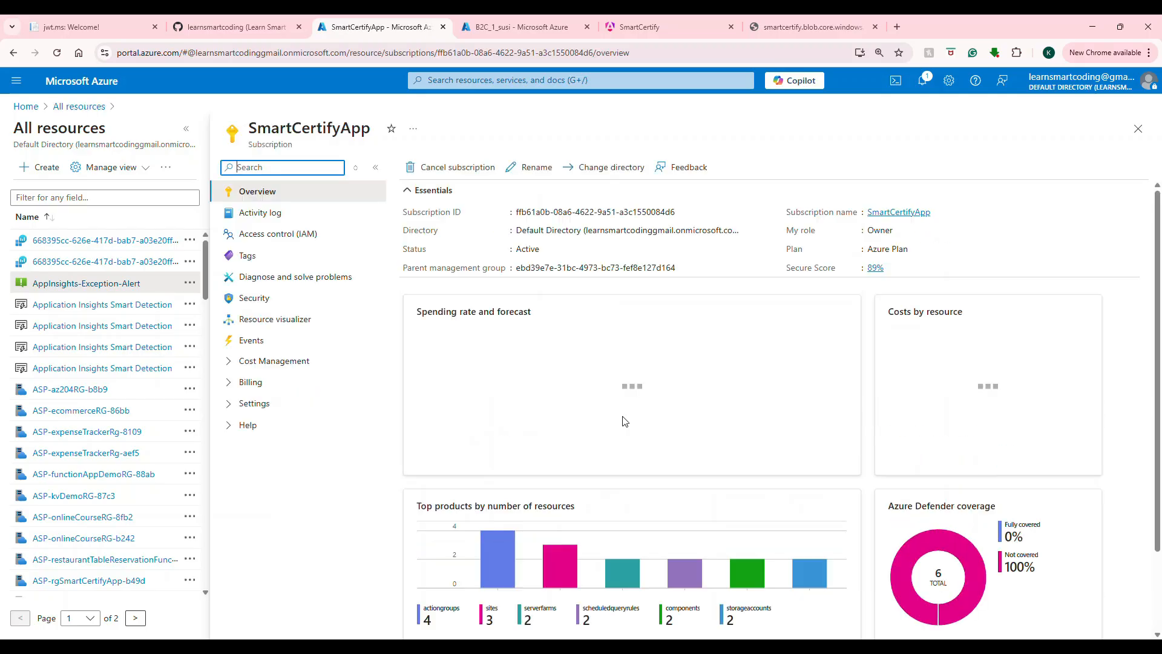
pyautogui.scroll(-3, 625, 421)
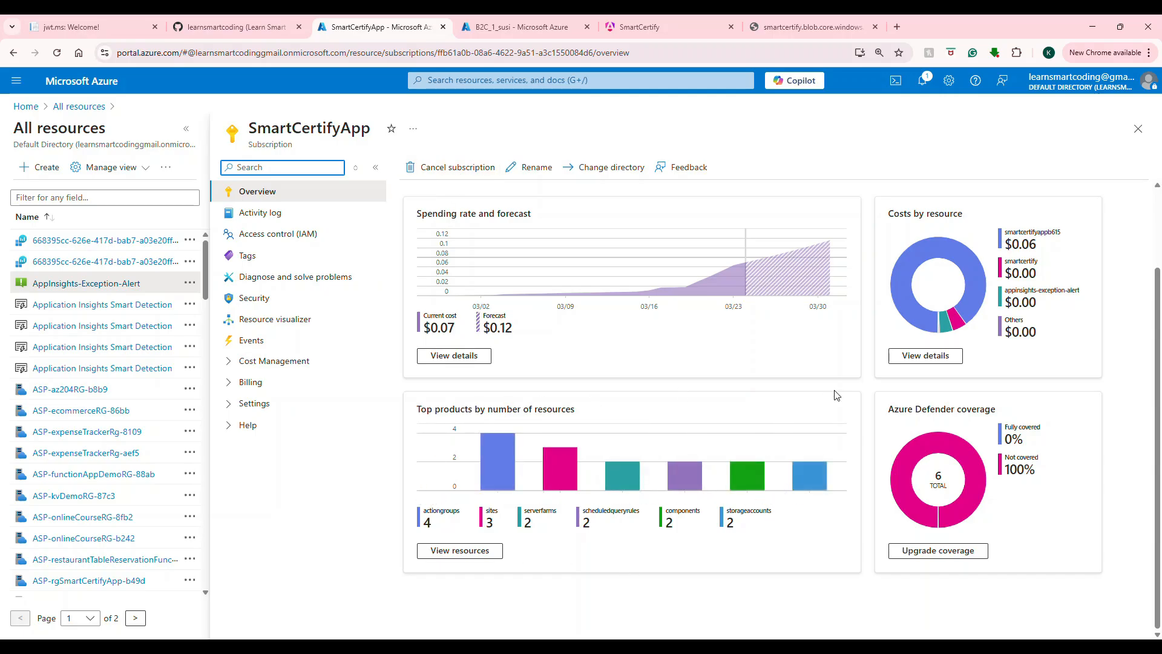
pyautogui.click(88, 106)
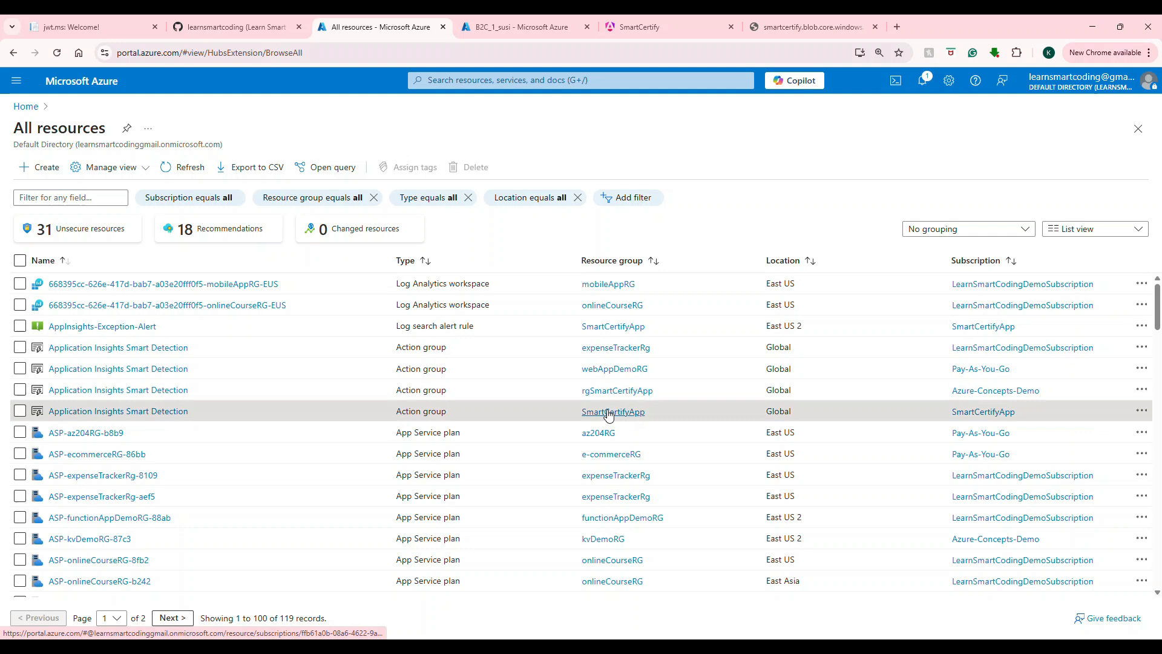
pyautogui.click(608, 410)
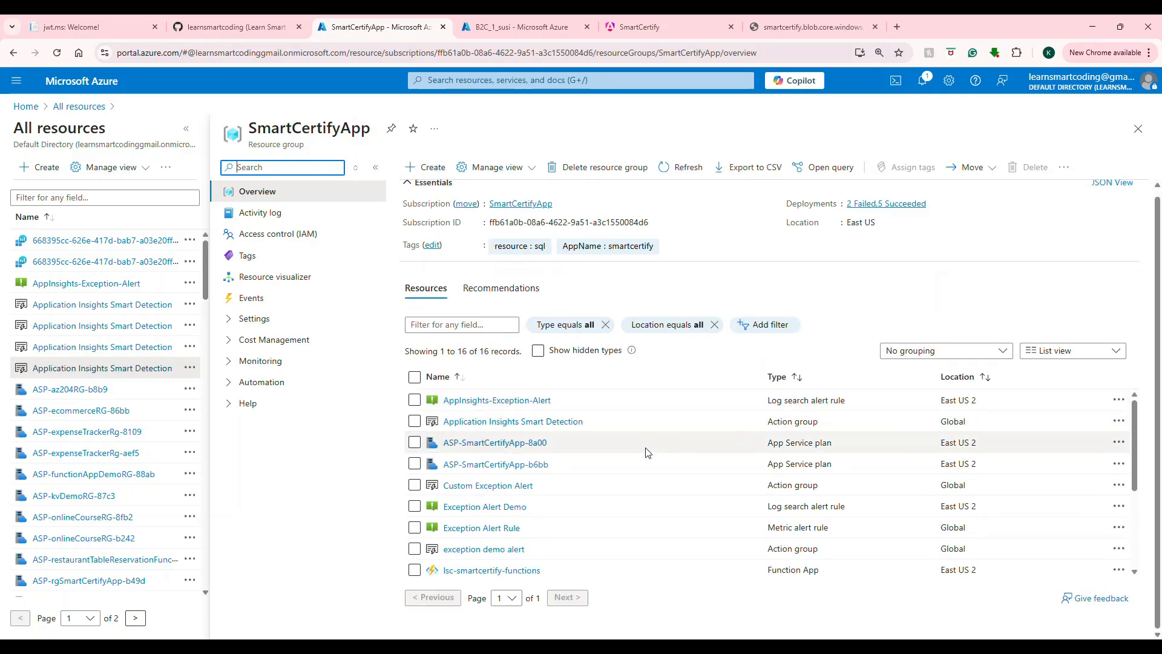
# Step: Review the group's 16 resources sorted by type, then activate the top portal search bar
pyautogui.scroll(-3, 584, 447)
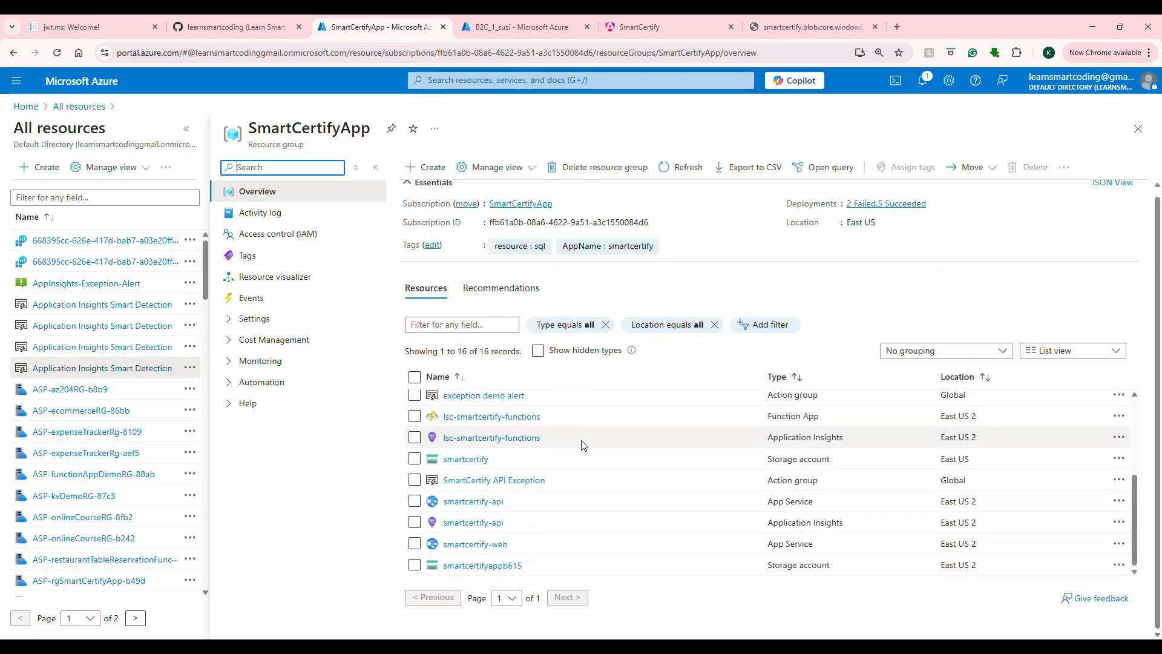
pyautogui.click(186, 128)
pyautogui.scroll(3, 466, 476)
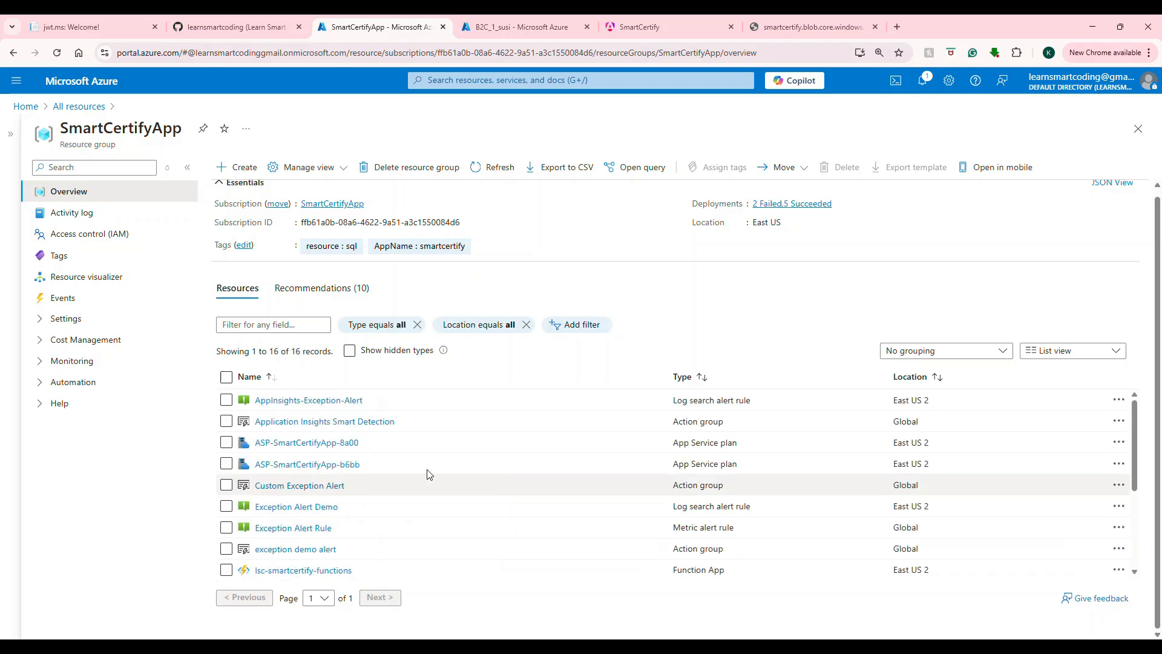
pyautogui.click(689, 384)
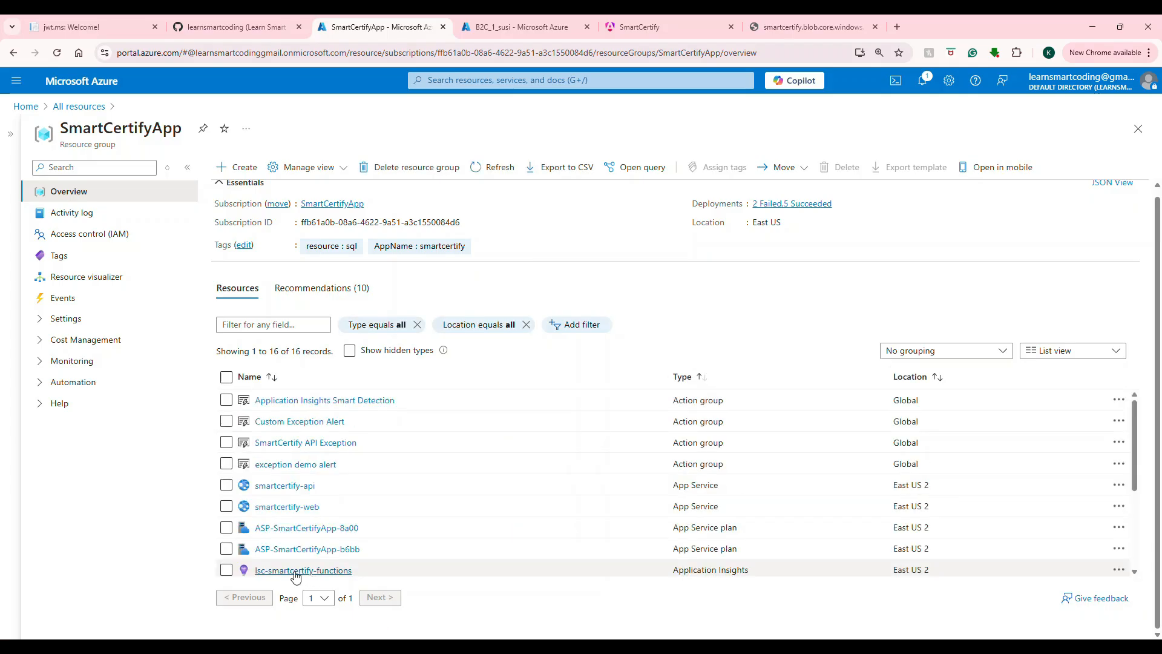
pyautogui.scroll(-3, 313, 515)
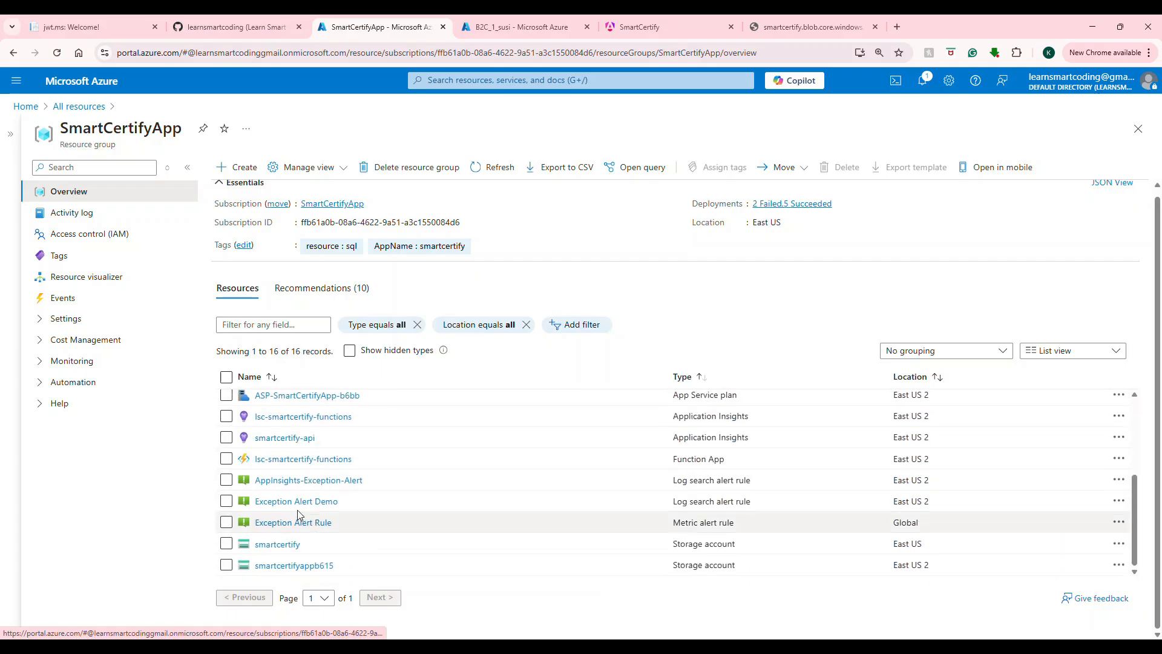
pyautogui.scroll(5, 825, 545)
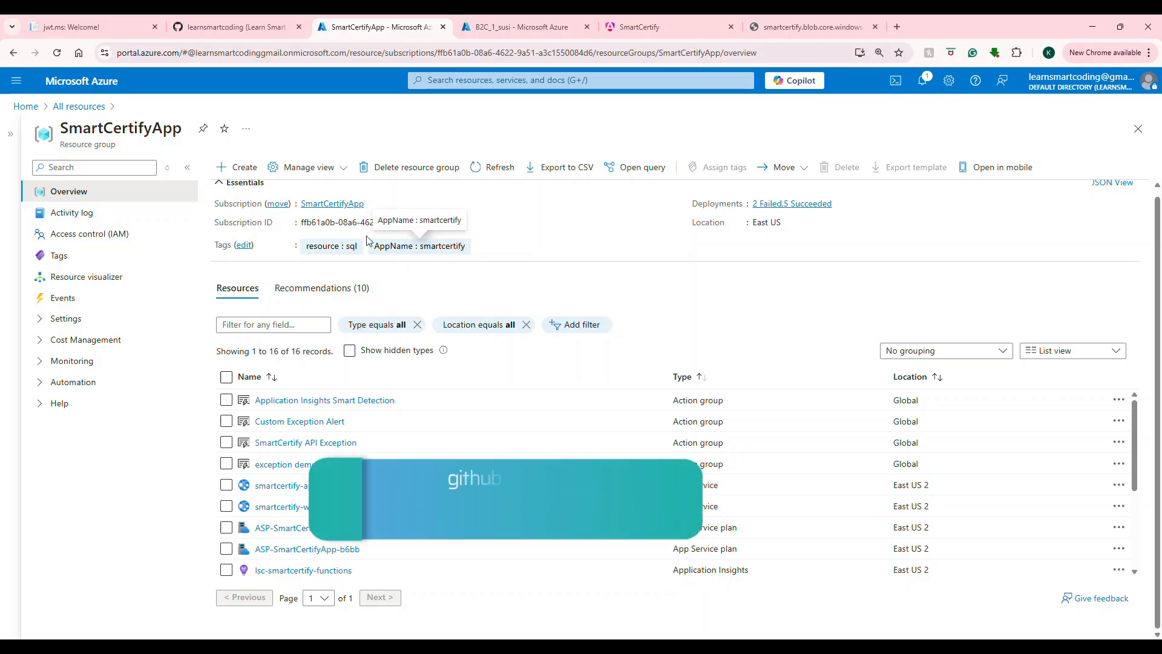
pyautogui.click(523, 81)
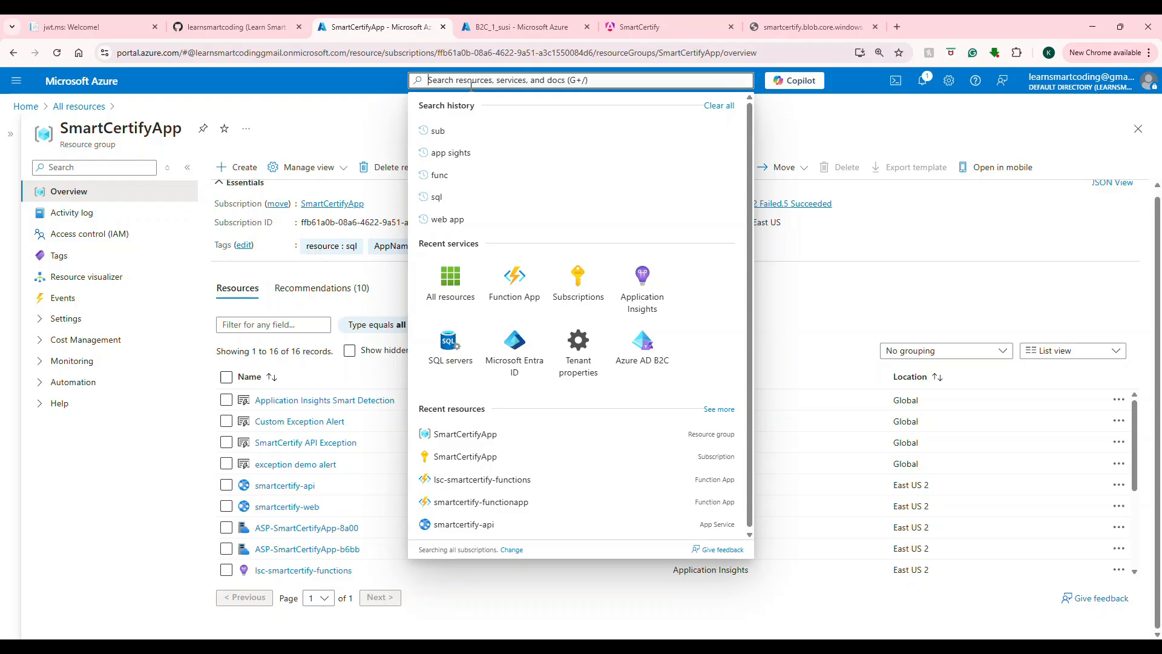
# Step: Search 'storage', go to Storage accounts, and start creating a new storage account
pyautogui.write('storage')
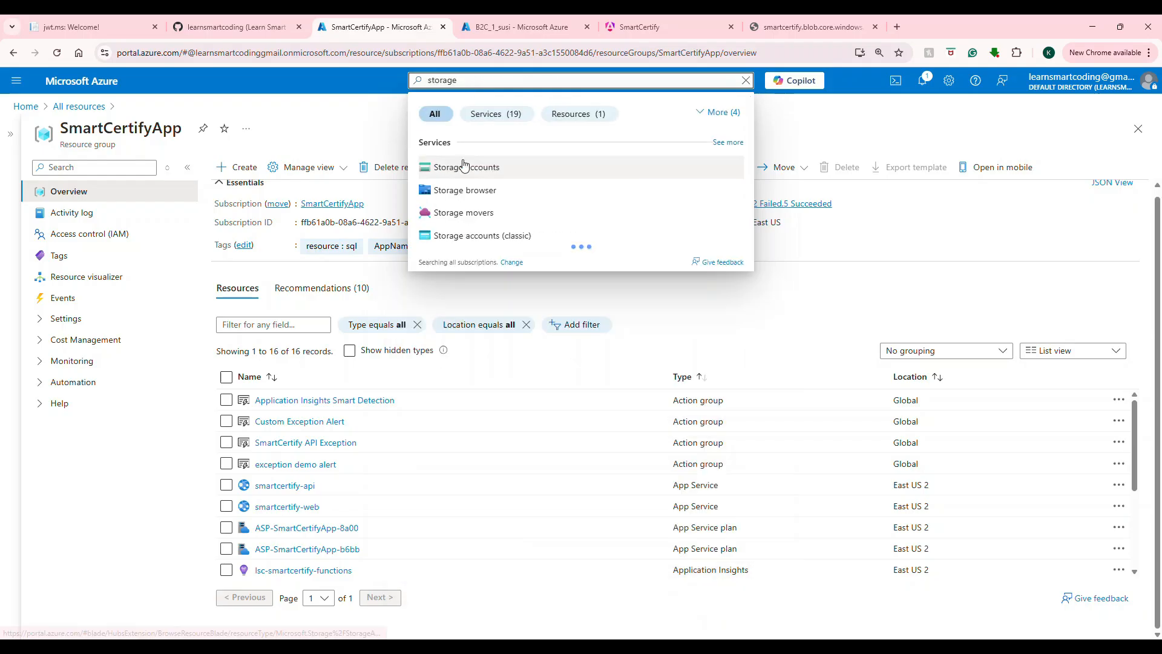
pyautogui.click(464, 166)
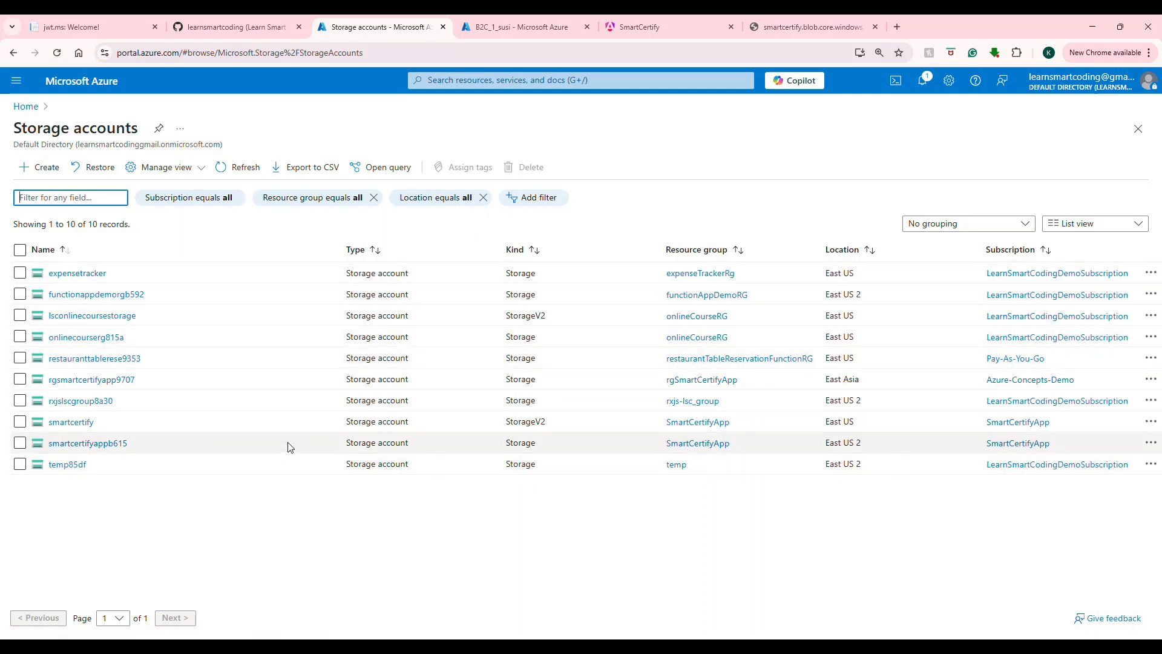
pyautogui.click(35, 169)
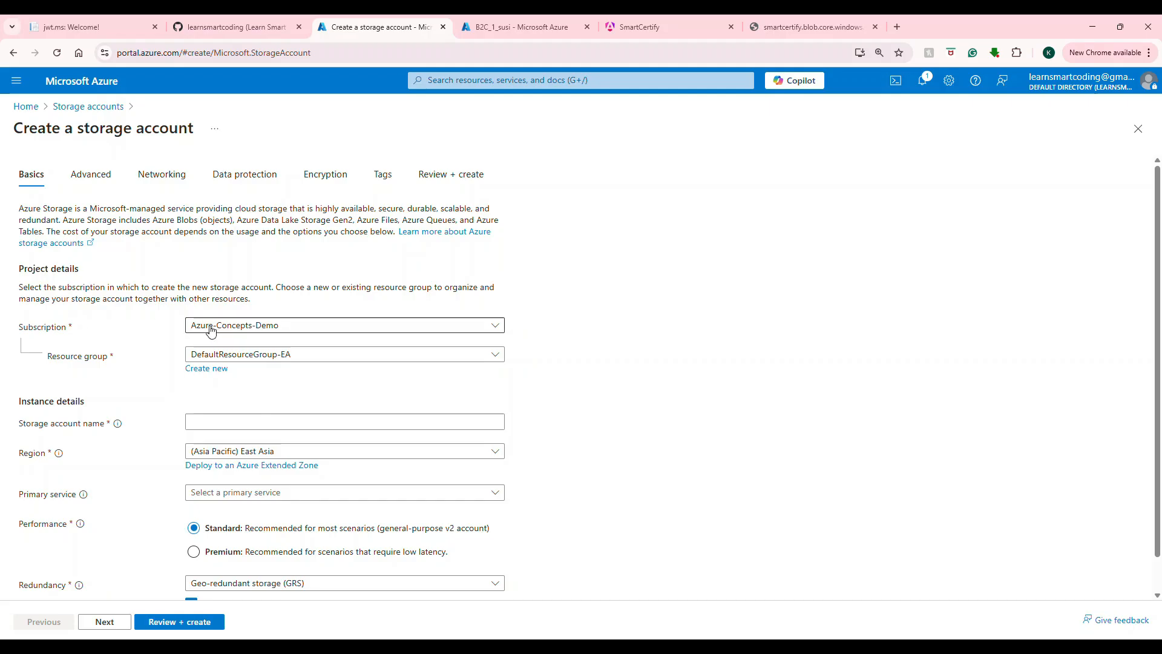
# Step: Place the account in rgSmartCertifyApp, name it smartceritifyappdemo, and set region (US) East US
pyautogui.click(211, 359)
pyautogui.click(211, 473)
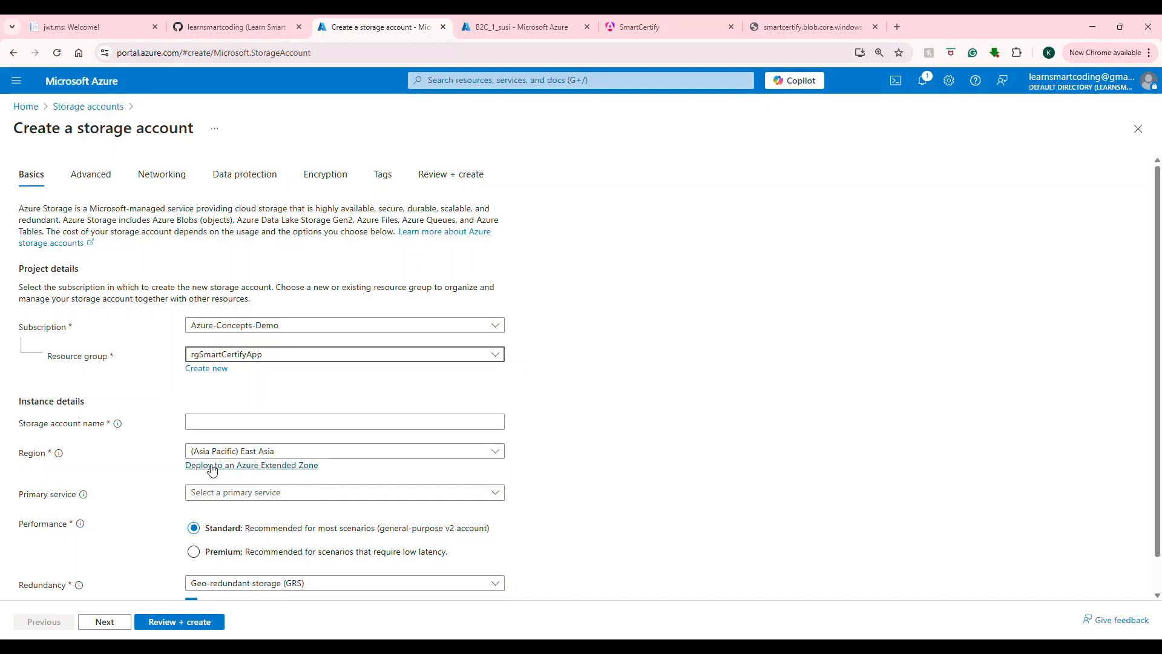
pyautogui.click(256, 421)
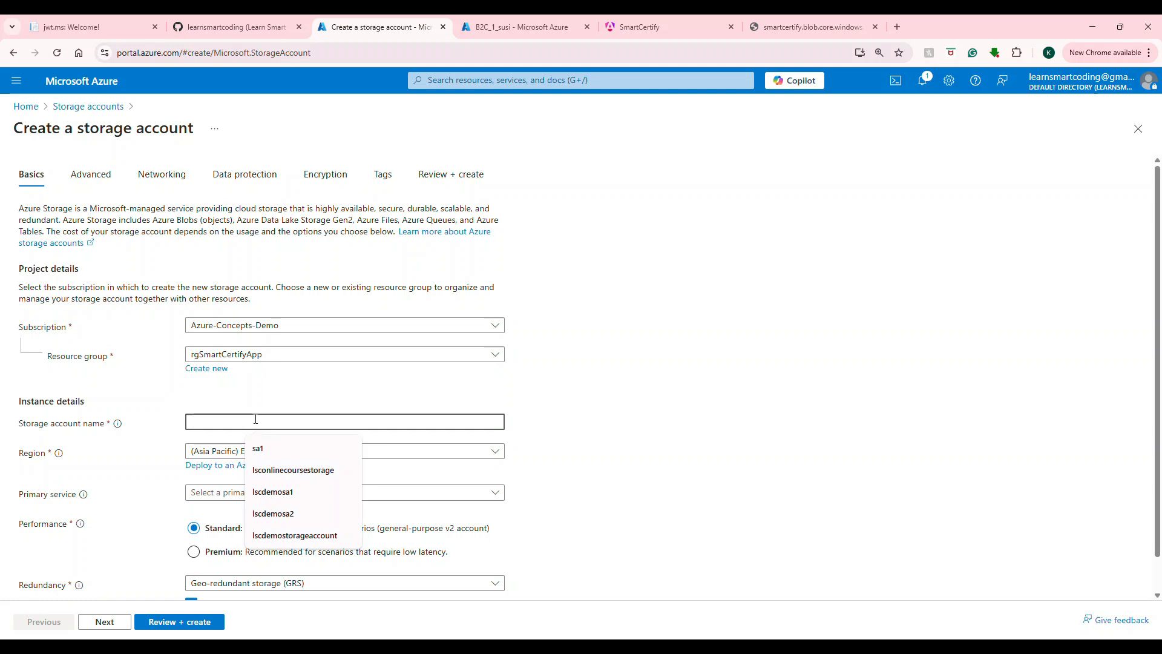
pyautogui.write('smartceritifyappdemo')
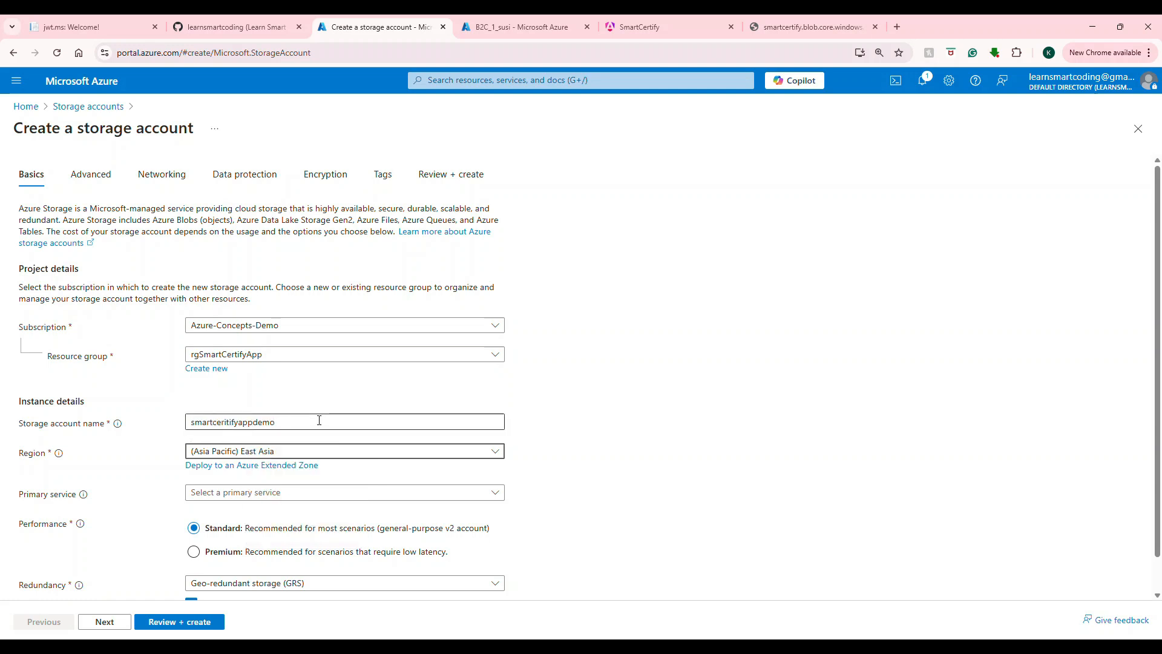
pyautogui.click(261, 457)
pyautogui.scroll(-5, 624, 477)
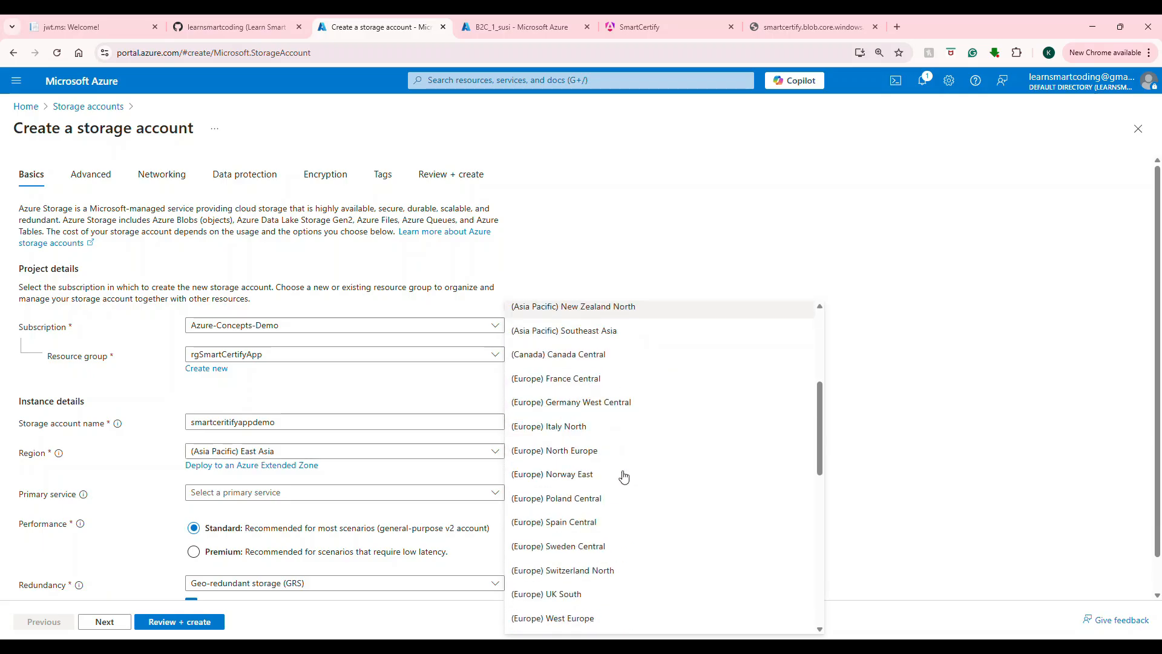
pyautogui.scroll(-6, 605, 436)
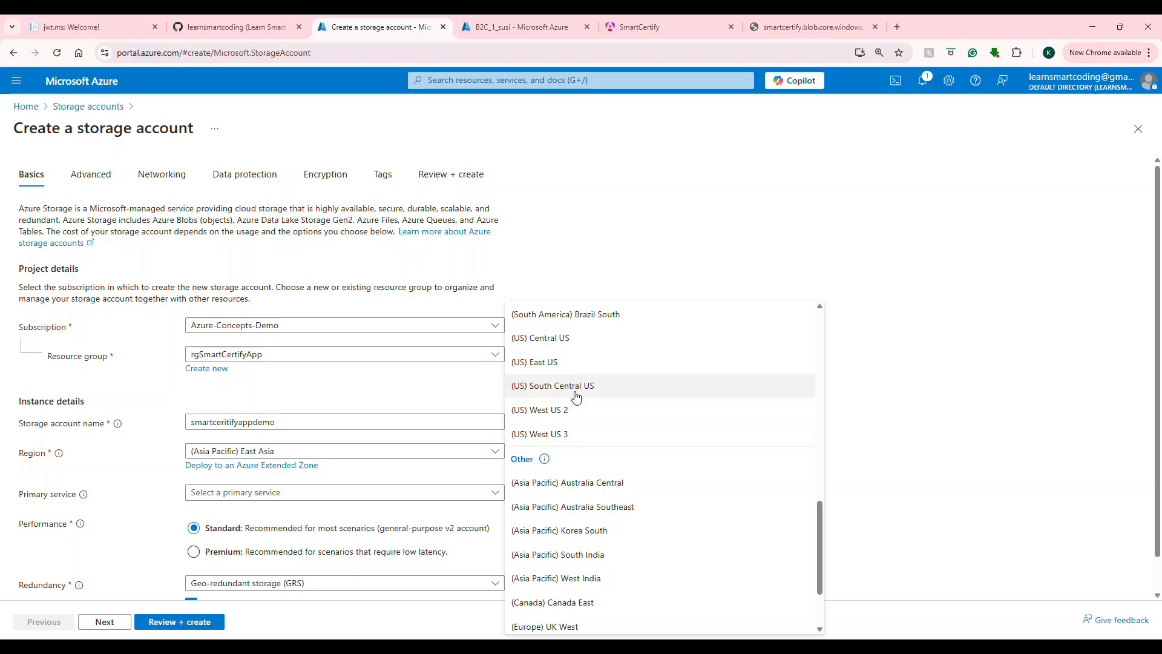
pyautogui.click(563, 374)
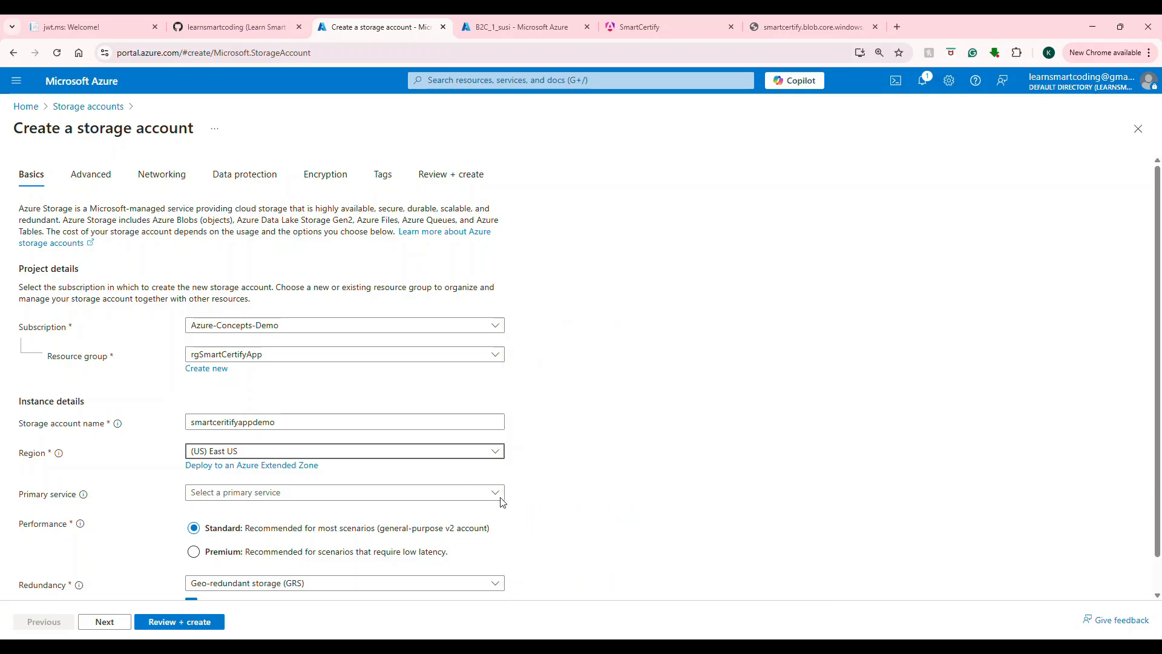
# Step: Set primary service to Blob Storage and redundancy to locally-redundant storage (LRS)
pyautogui.click(301, 492)
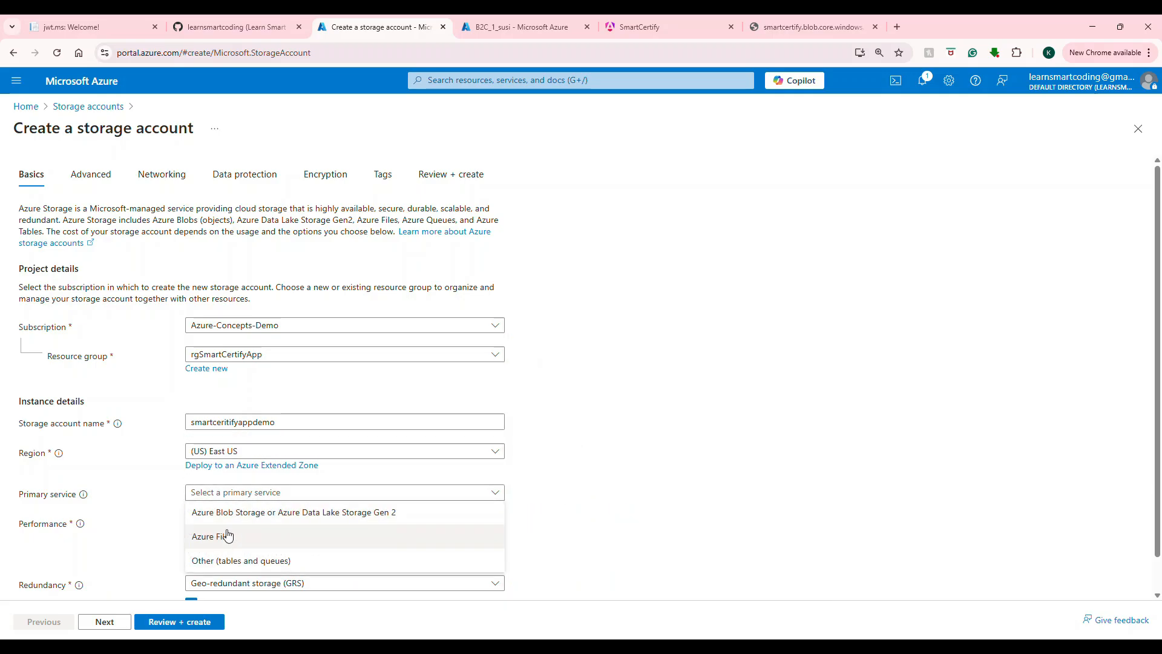
pyautogui.scroll(-1, 458, 447)
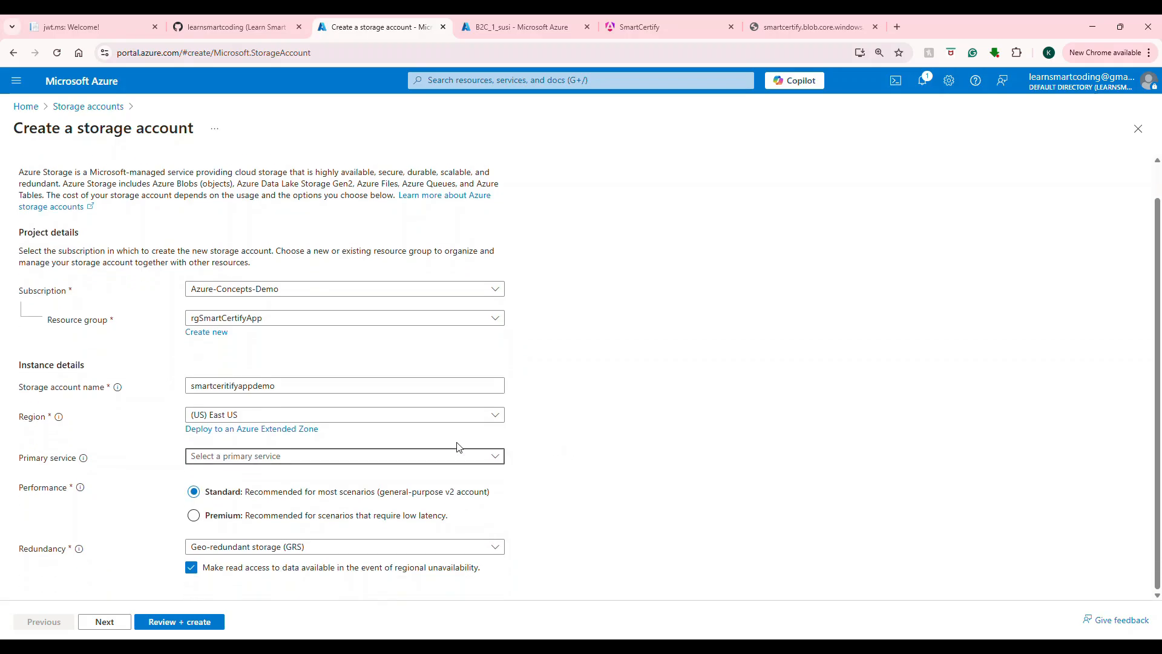
pyautogui.click(427, 463)
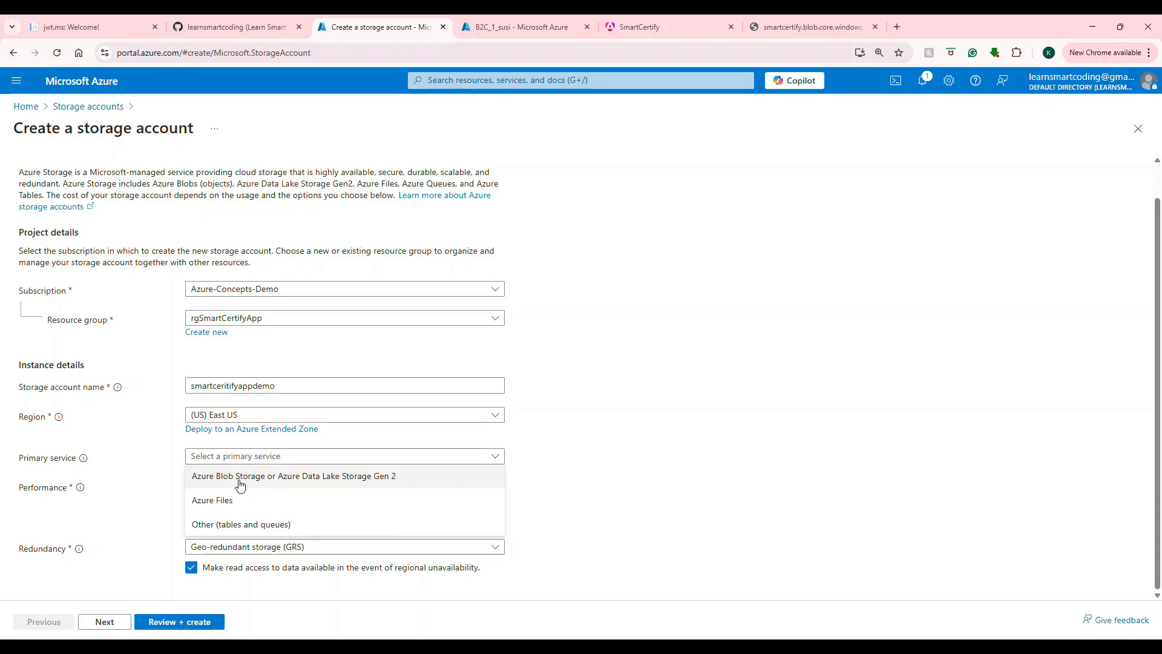
pyautogui.click(274, 478)
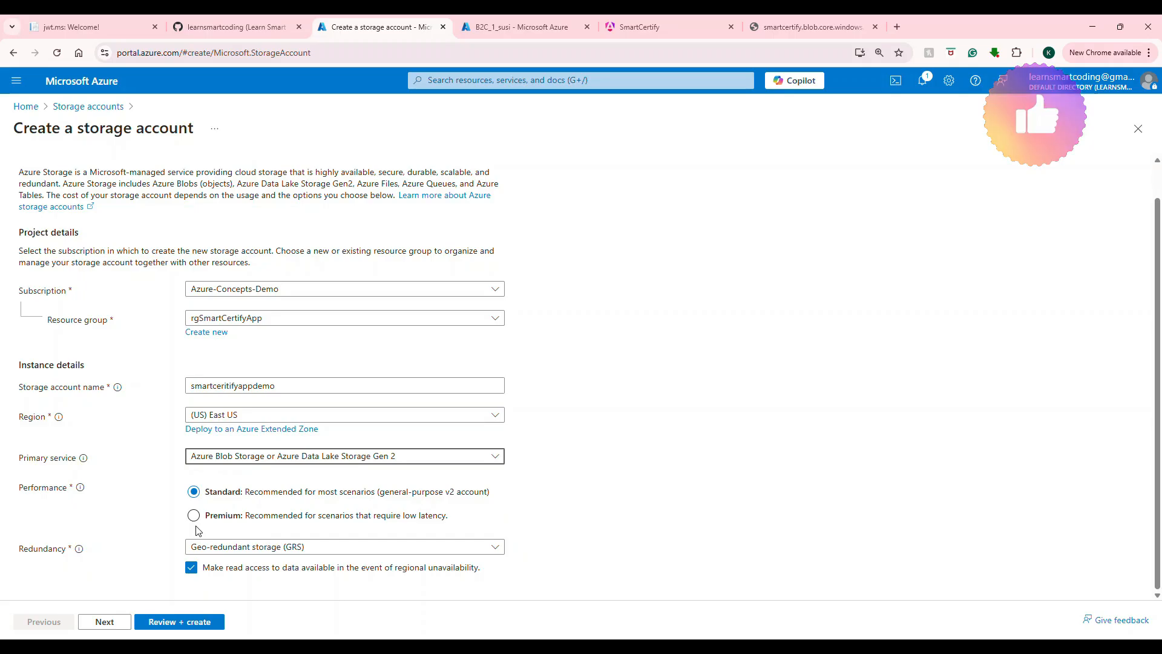
pyautogui.click(216, 551)
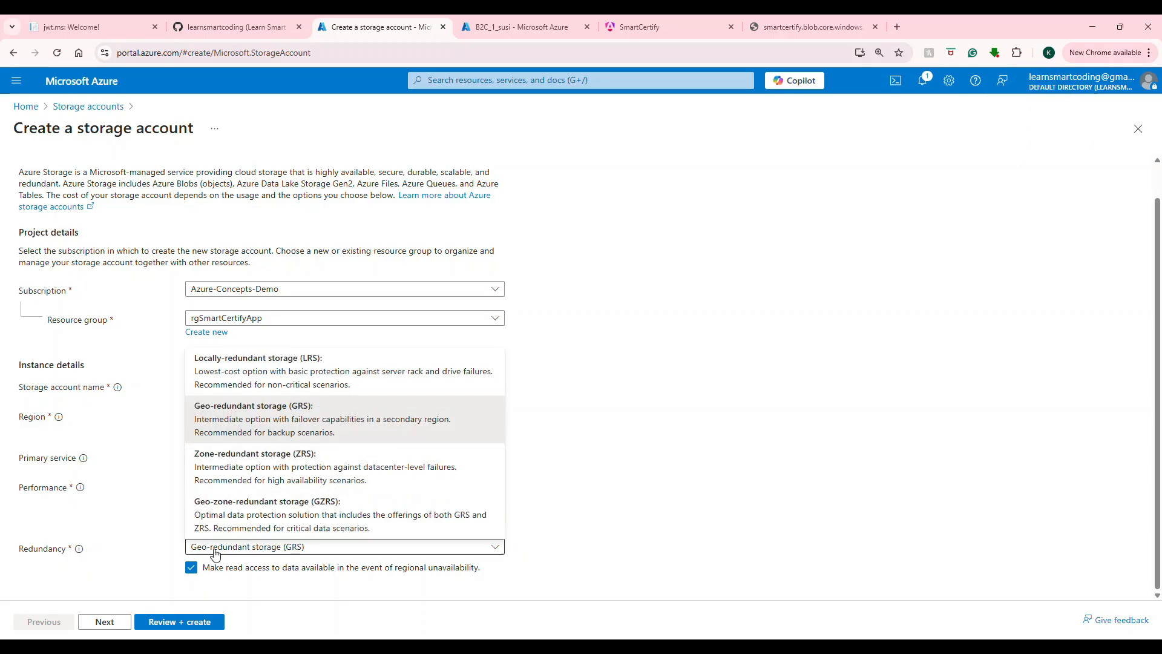
pyautogui.click(337, 376)
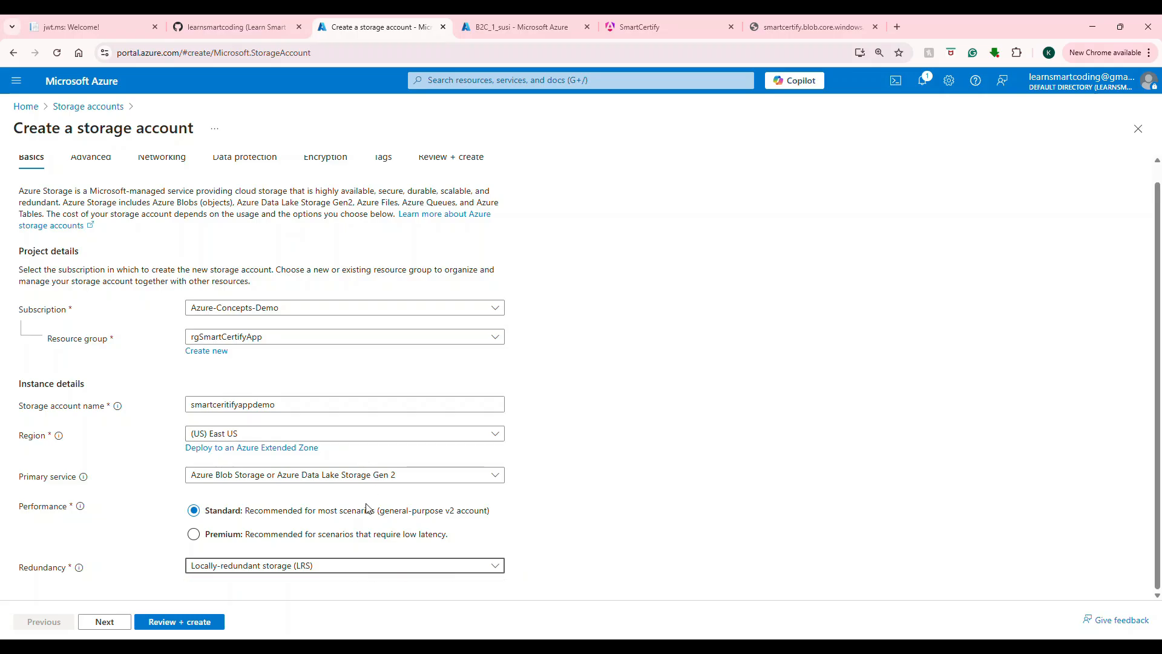
# Step: Advance from Basics to the storage account's Advanced tab
pyautogui.click(104, 622)
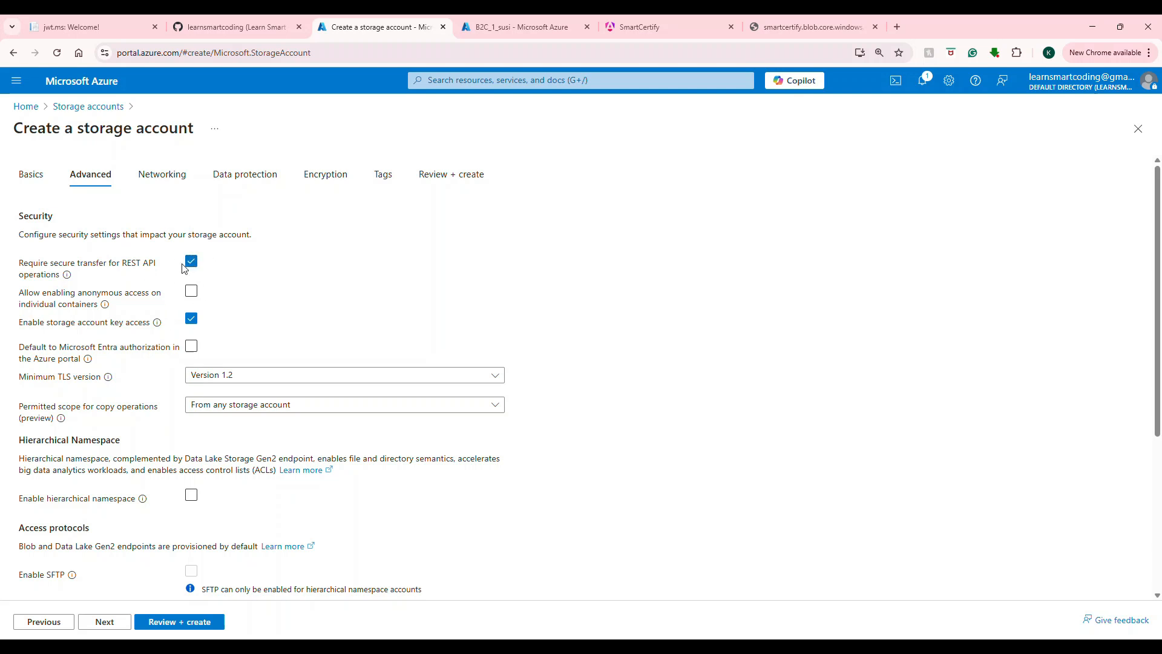
pyautogui.click(769, 27)
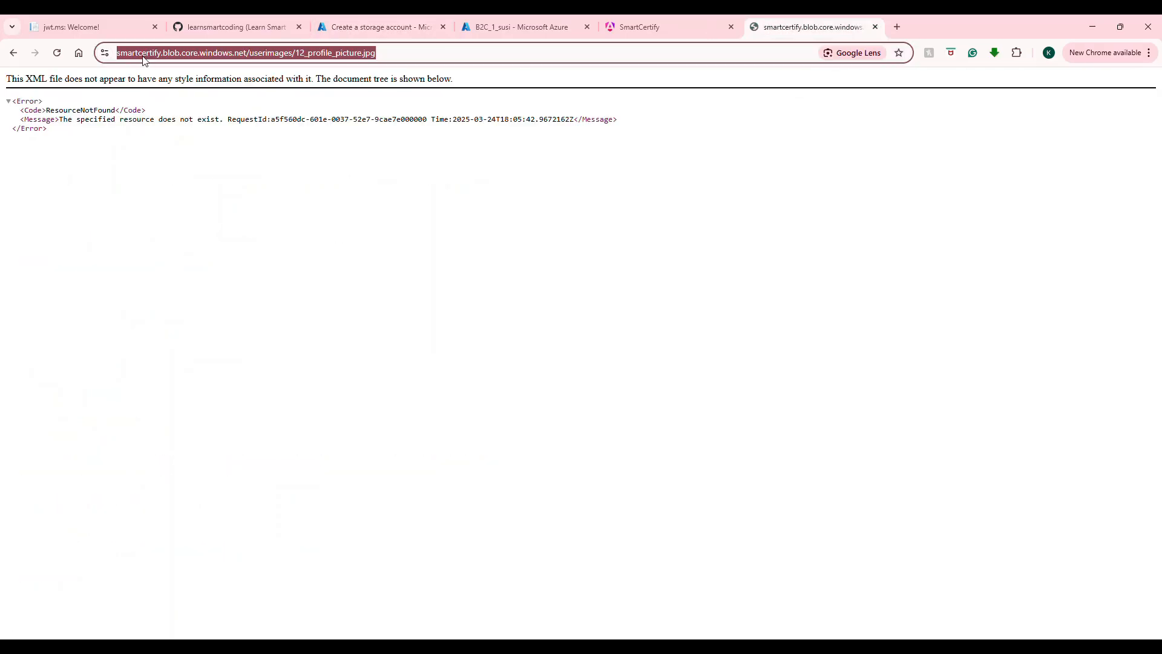
pyautogui.click(512, 24)
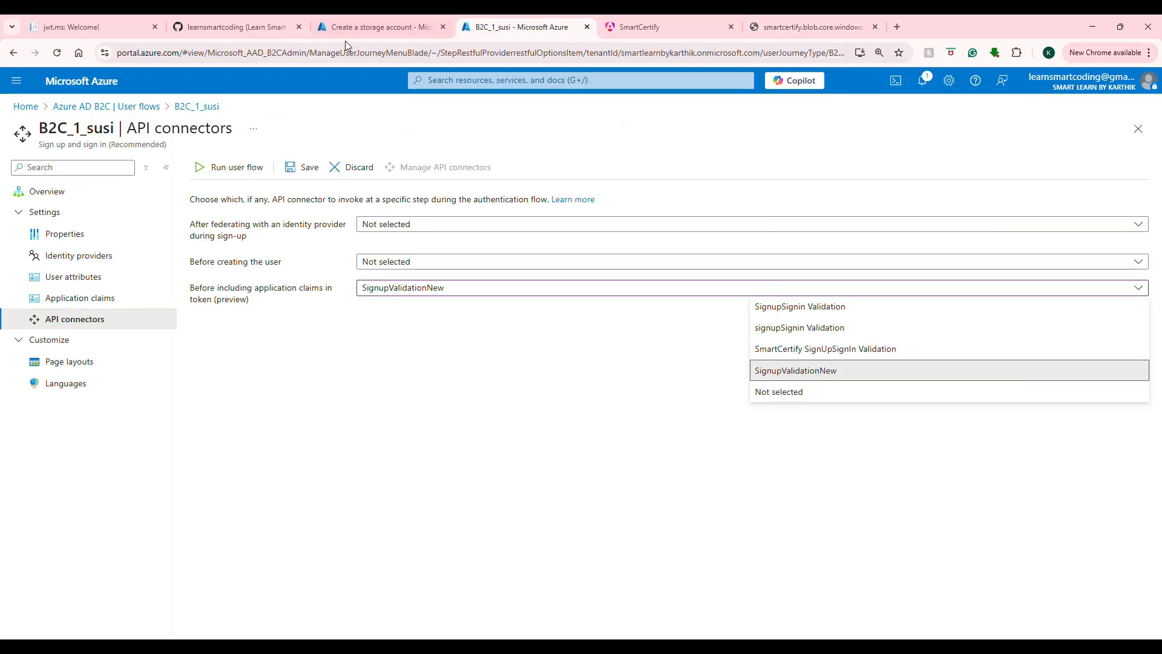
pyautogui.click(366, 28)
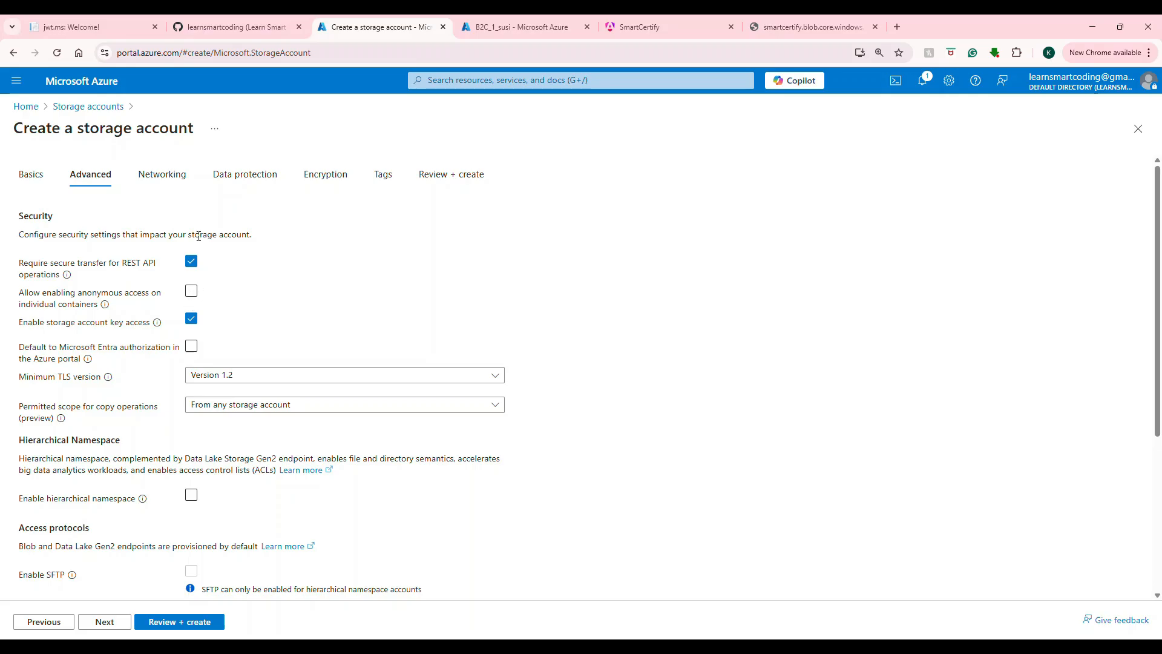
# Step: Accept defaults through Networking, Data protection, Encryption (MMK) and Tags, then go to Review + create
pyautogui.scroll(-4, 189, 448)
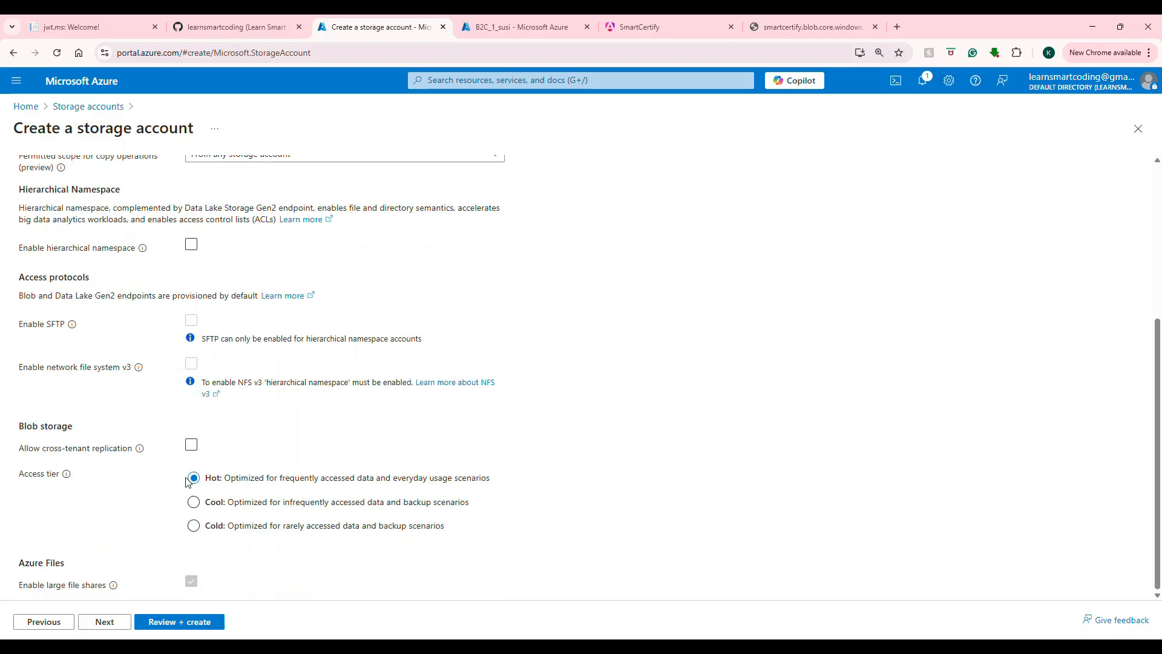
pyautogui.click(104, 621)
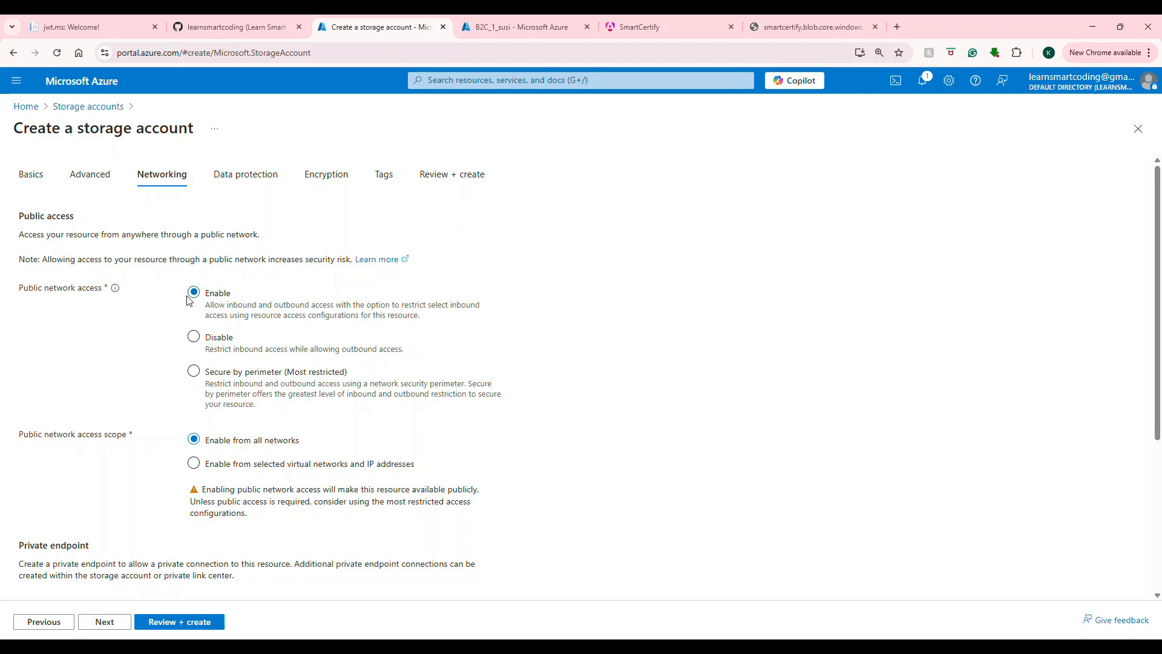
pyautogui.click(105, 622)
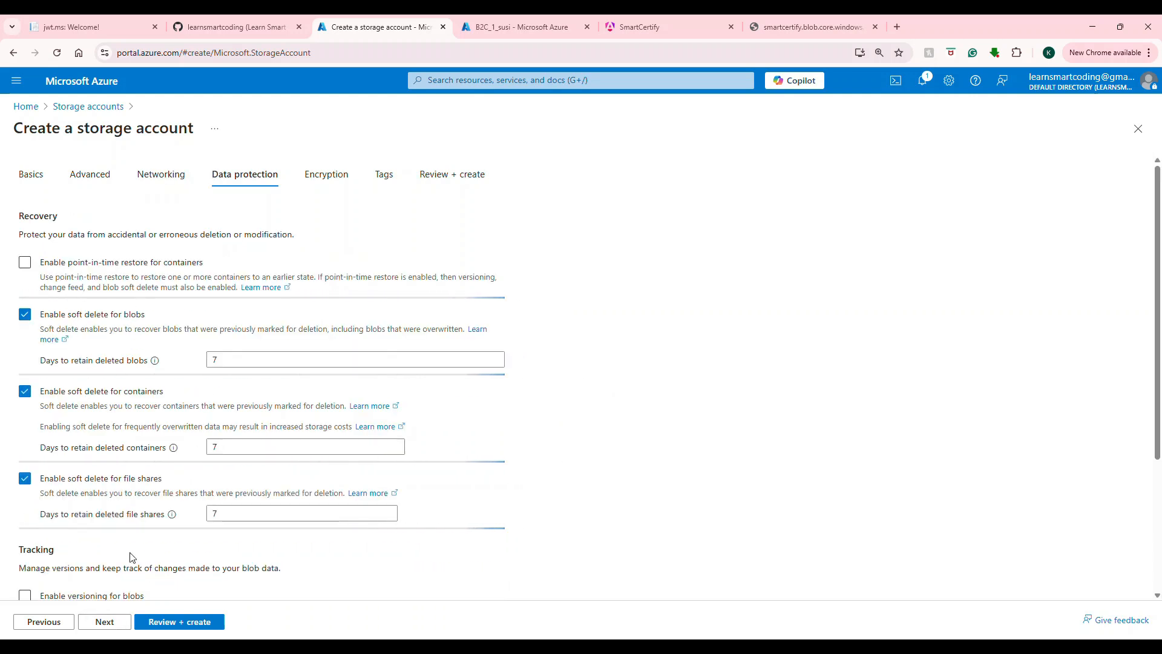
pyautogui.click(111, 628)
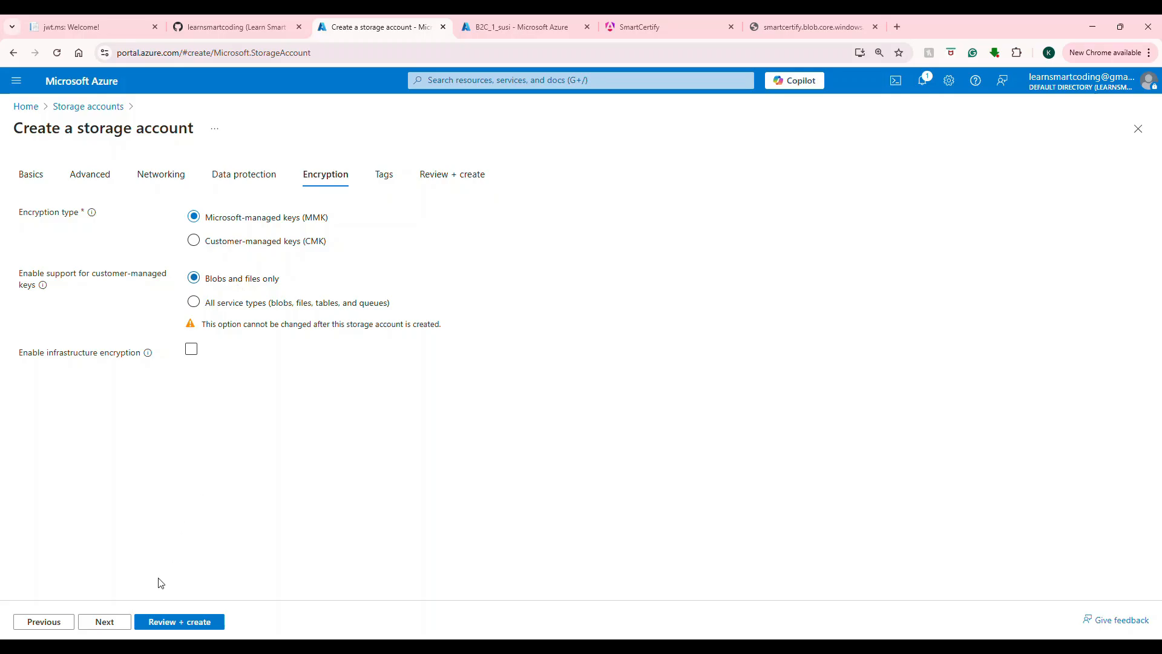
pyautogui.click(121, 622)
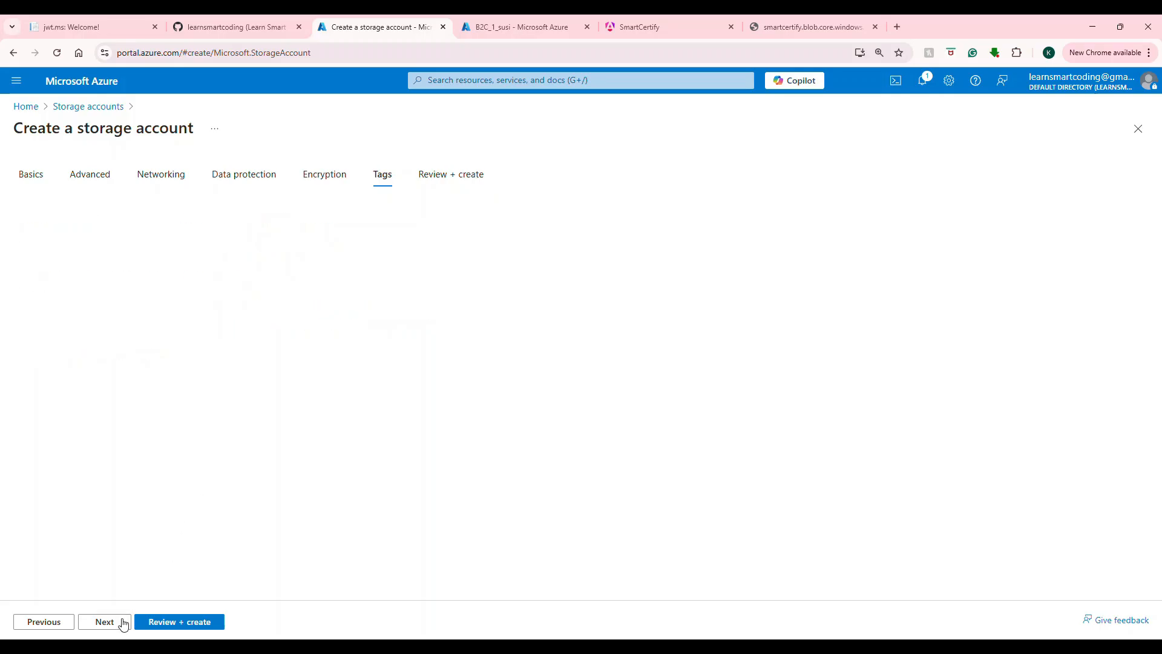
pyautogui.click(177, 622)
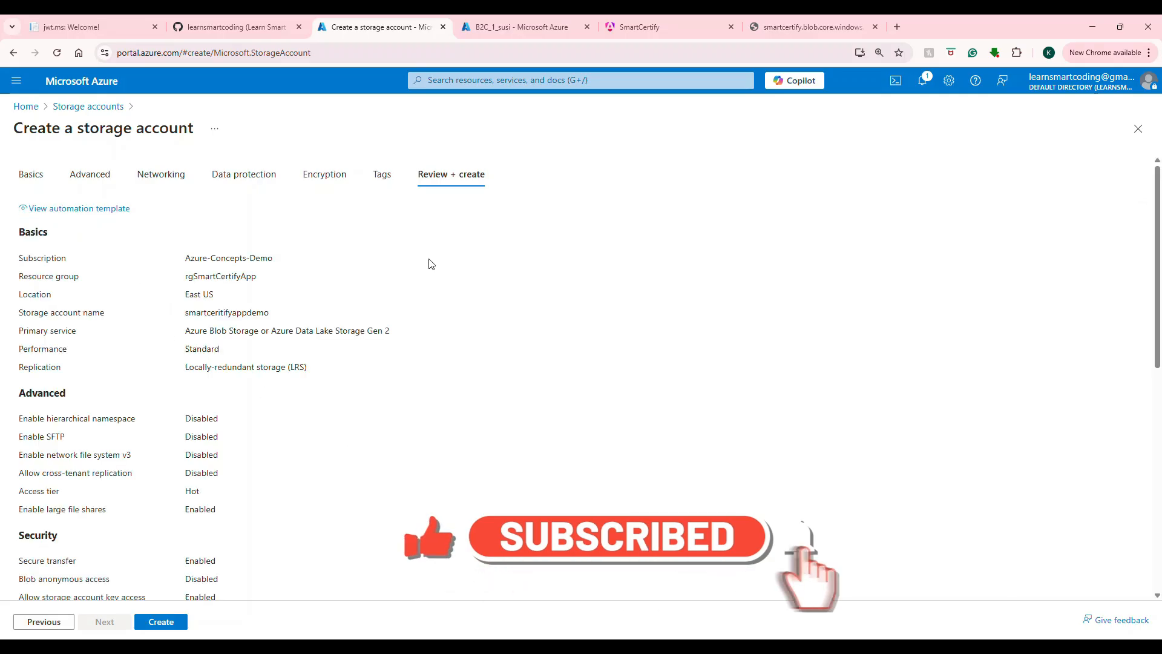
# Step: Create the smartceritifyappdemo storage account in East US and wait for deployment to succeed
pyautogui.click(158, 623)
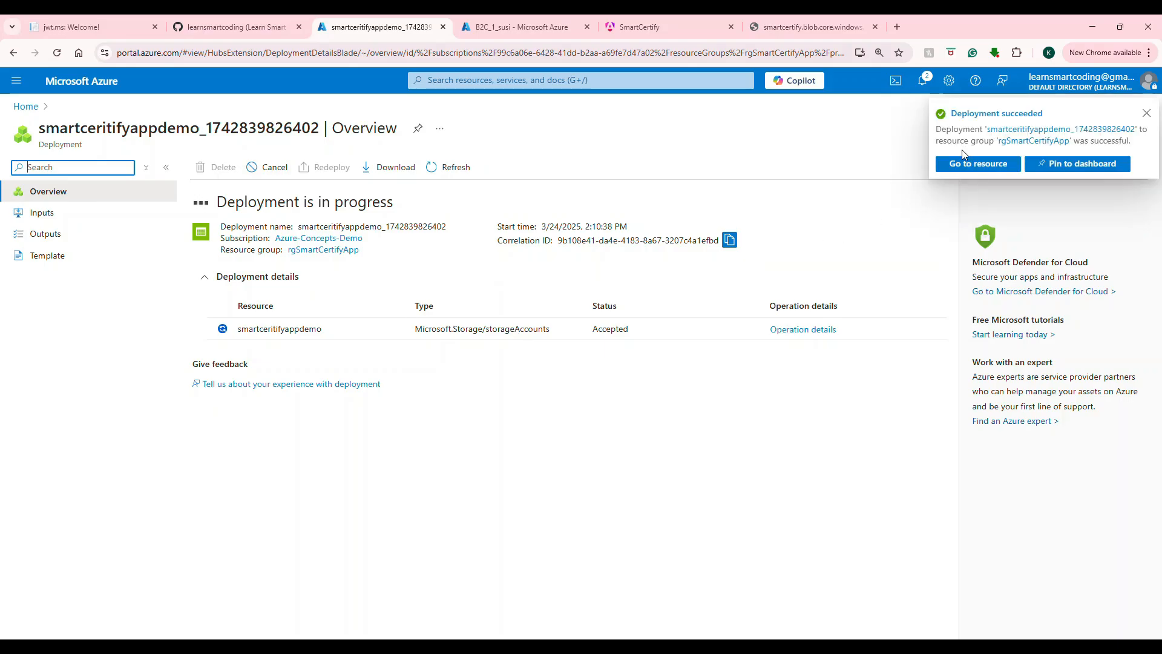
# Step: Open the new smartceritifyappdemo account and go to its Containers page, which lists only $logs
pyautogui.click(265, 330)
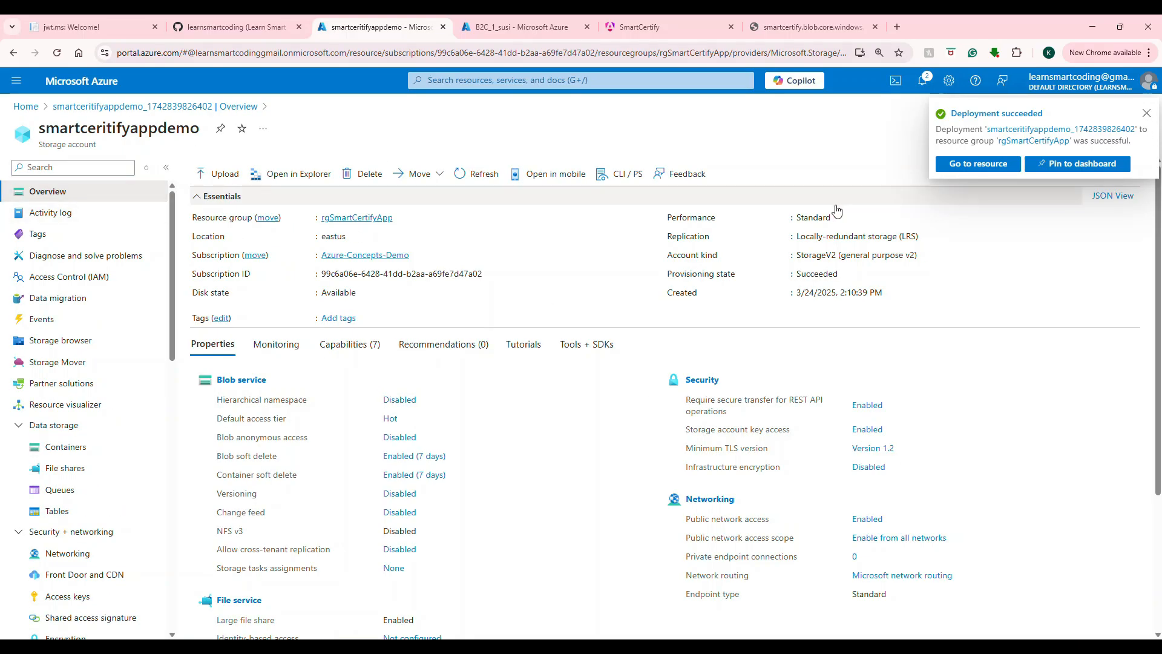
pyautogui.click(1148, 115)
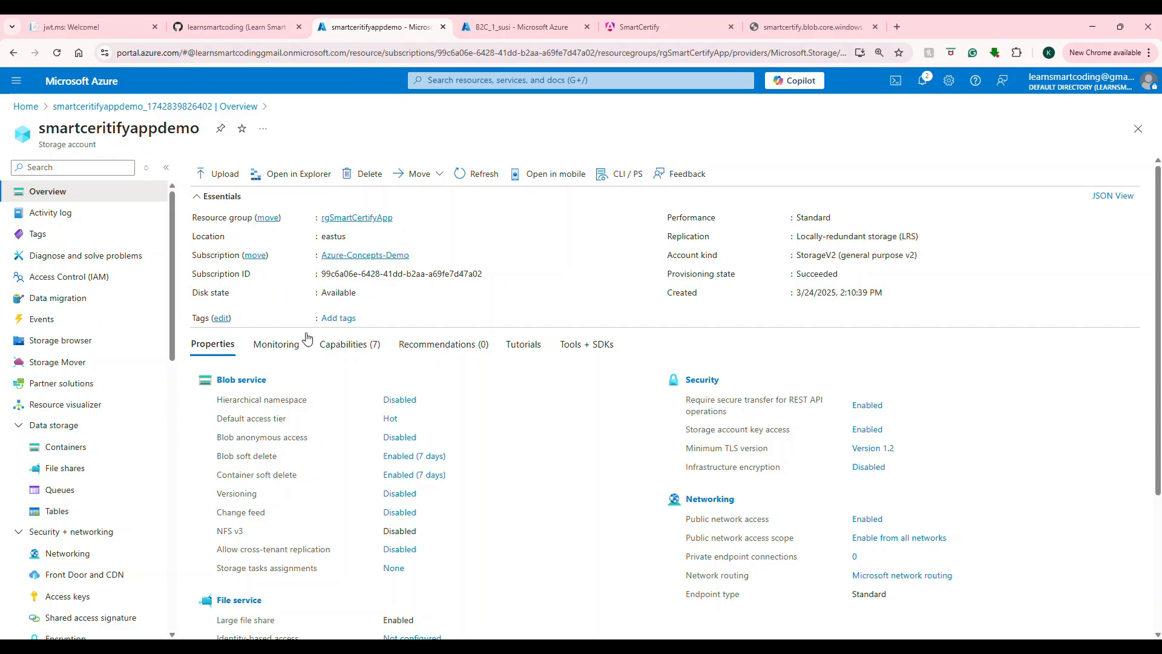
pyautogui.scroll(-1, 540, 390)
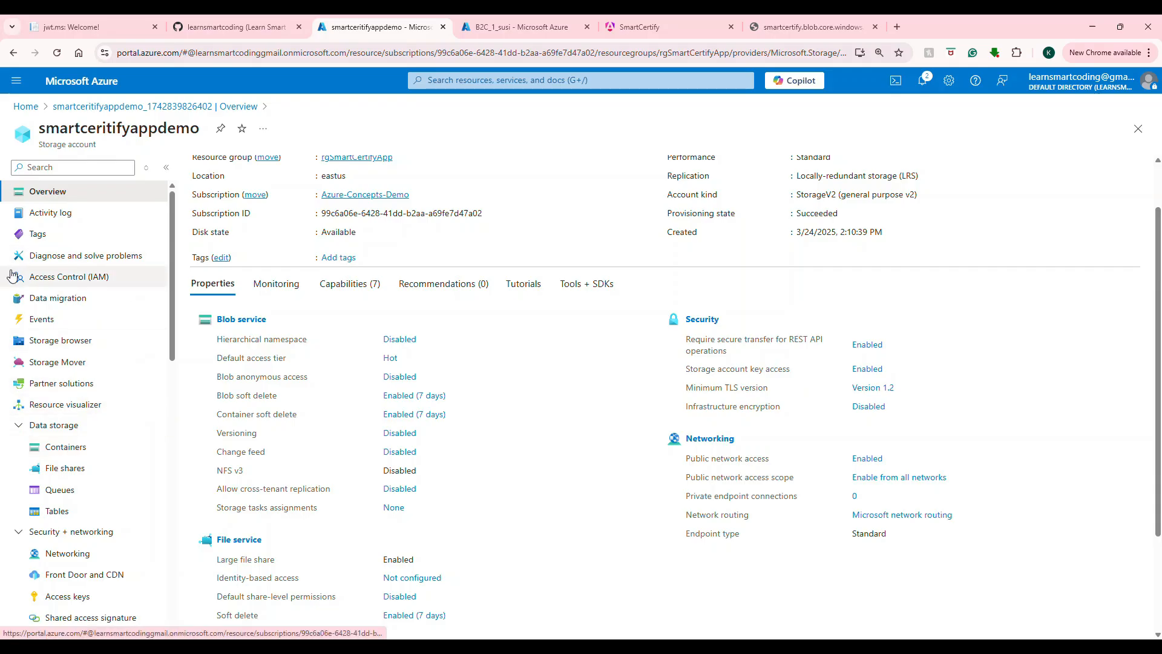
pyautogui.click(77, 451)
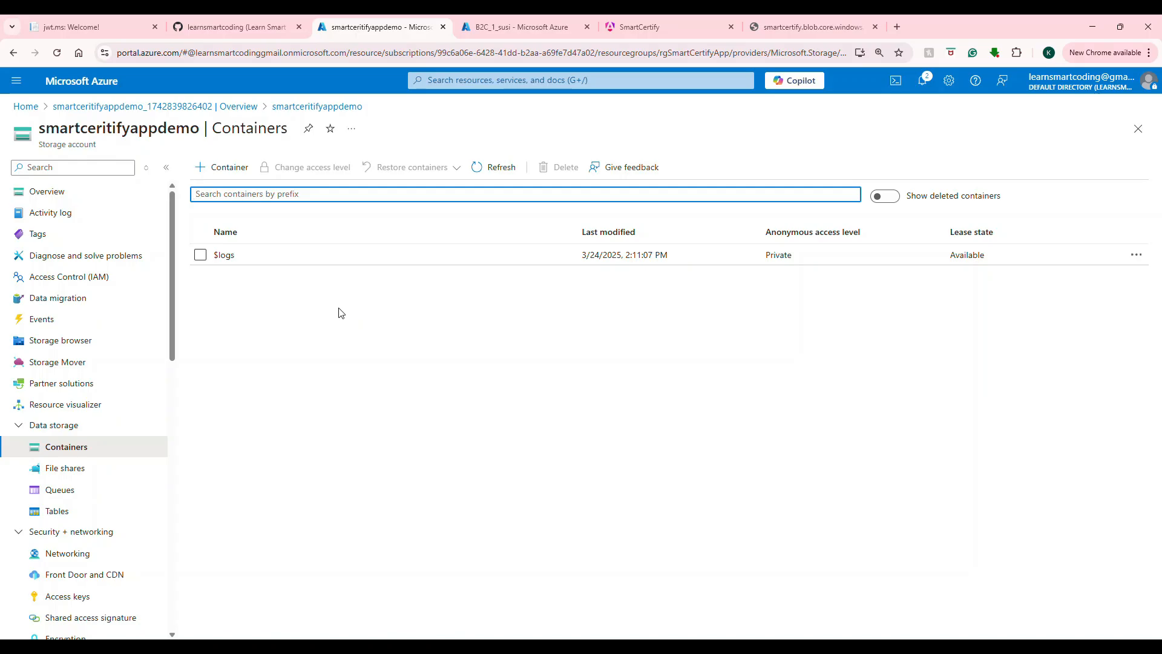
# Step: Add a new private container named 'userimages' to smartceritifyappdemo
pyautogui.click(224, 173)
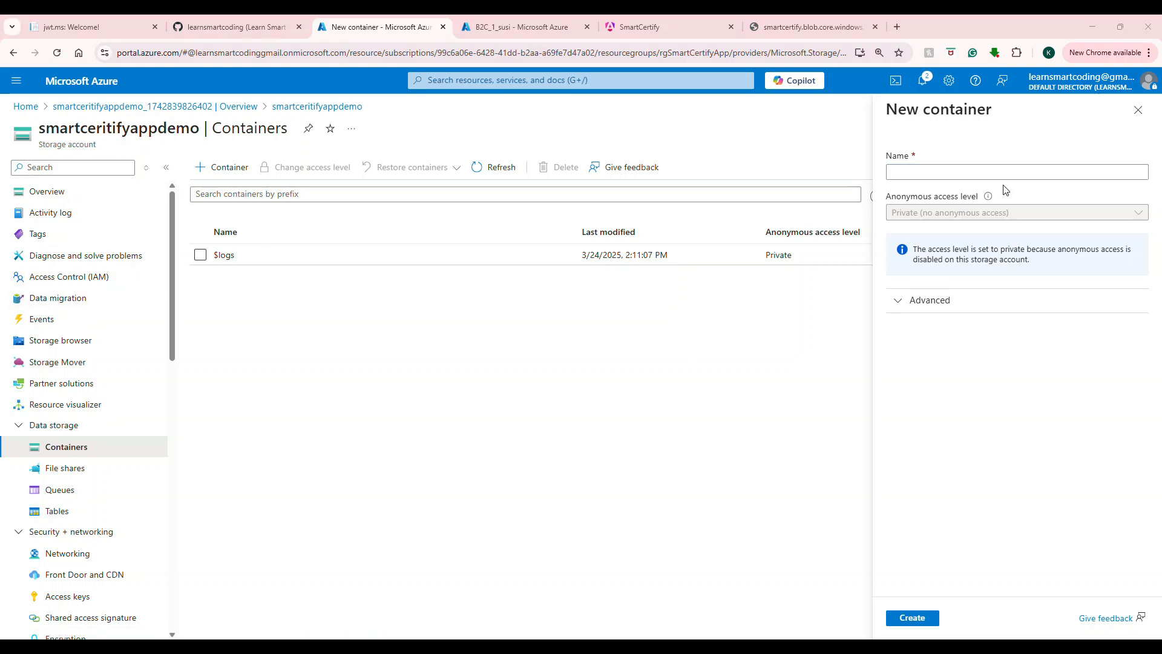
pyautogui.click(993, 173)
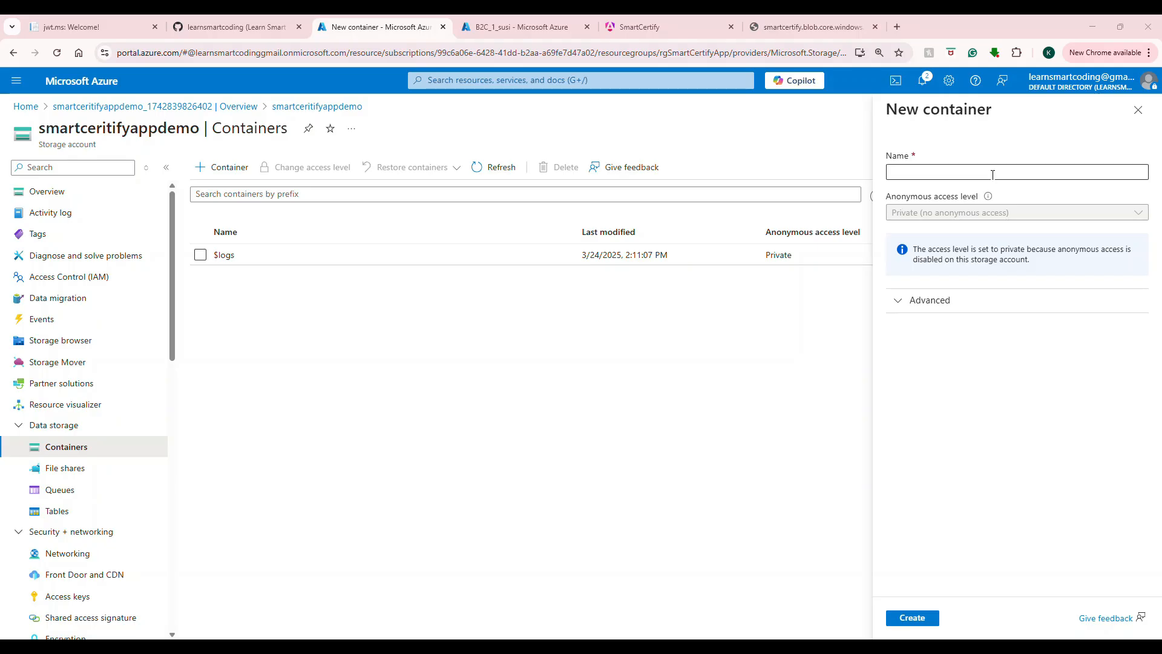
pyautogui.click(993, 174)
pyautogui.write('userimages')
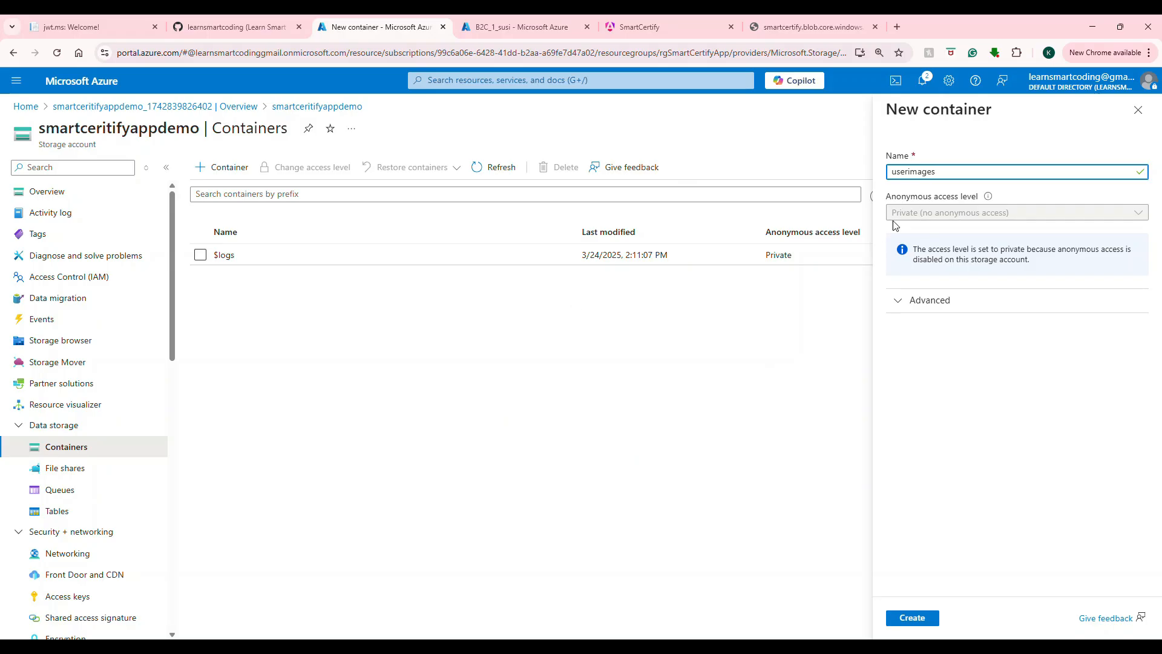
pyautogui.click(896, 301)
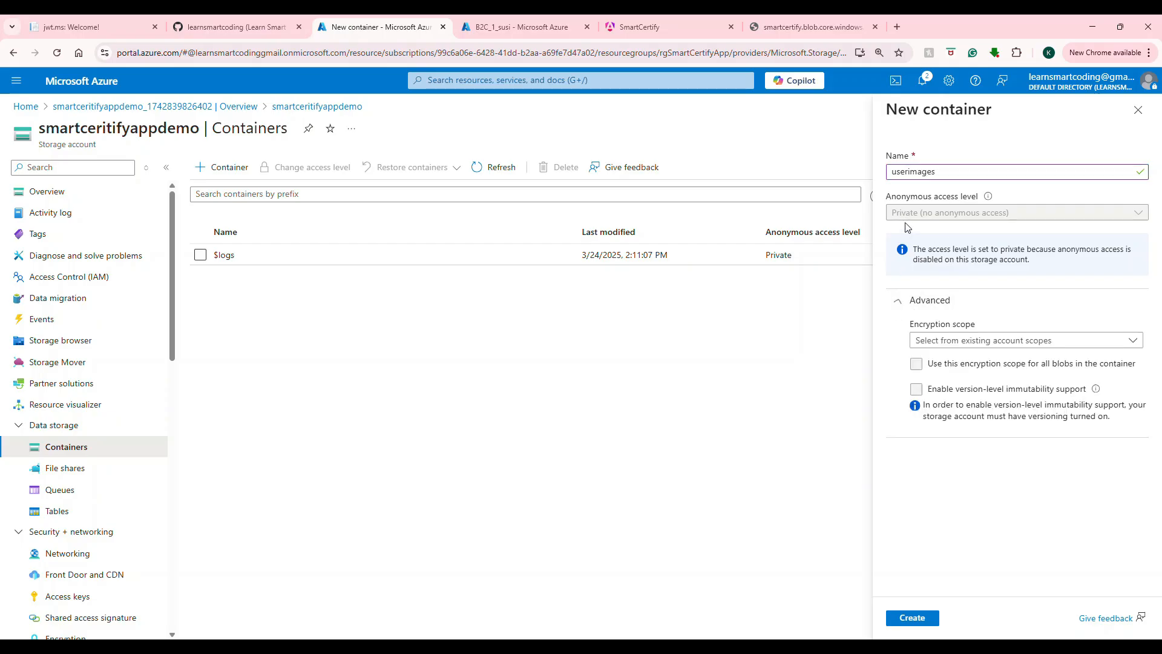
pyautogui.click(914, 617)
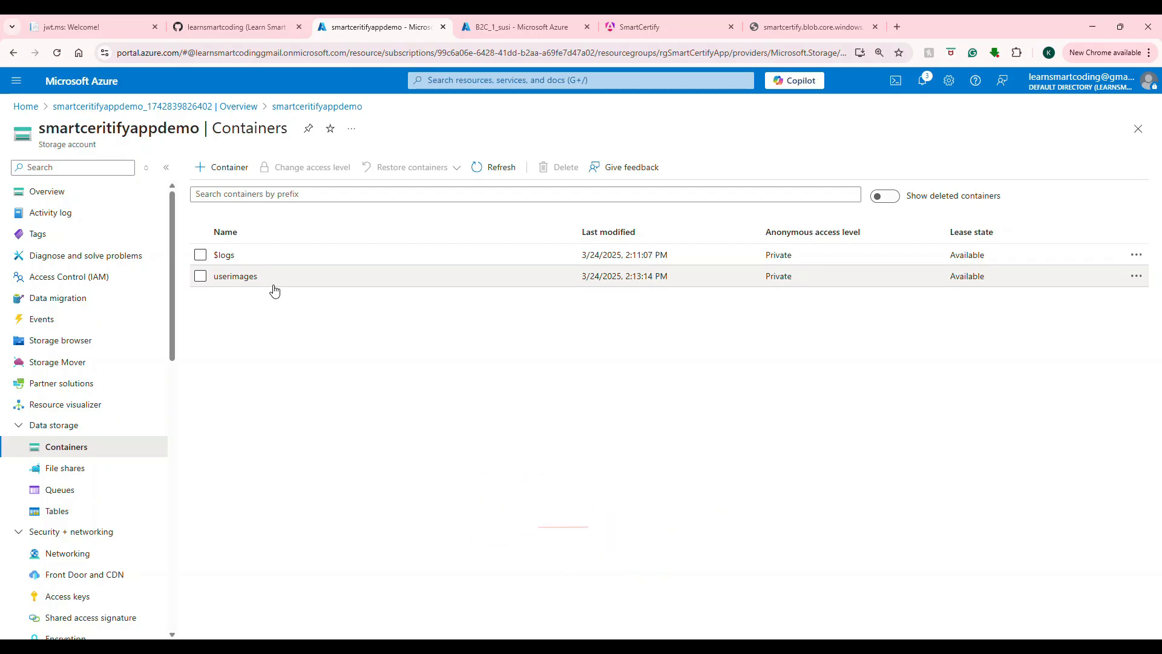
# Step: Check the new-container anonymous access level option, then go back to the account Overview
pyautogui.click(241, 179)
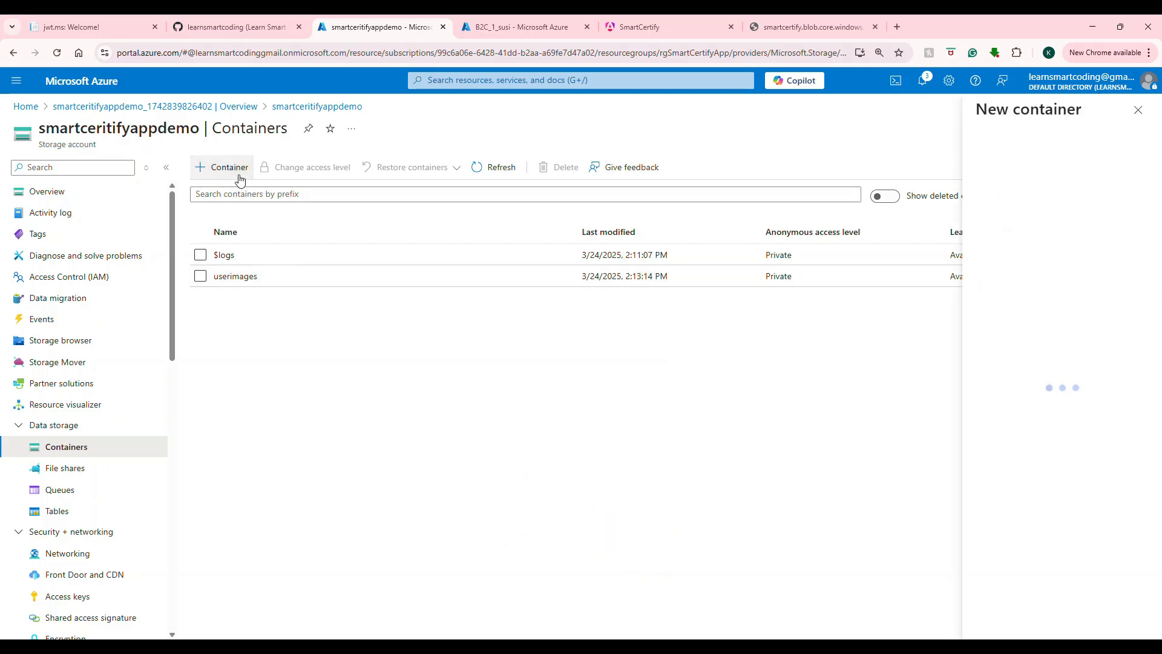
pyautogui.click(957, 220)
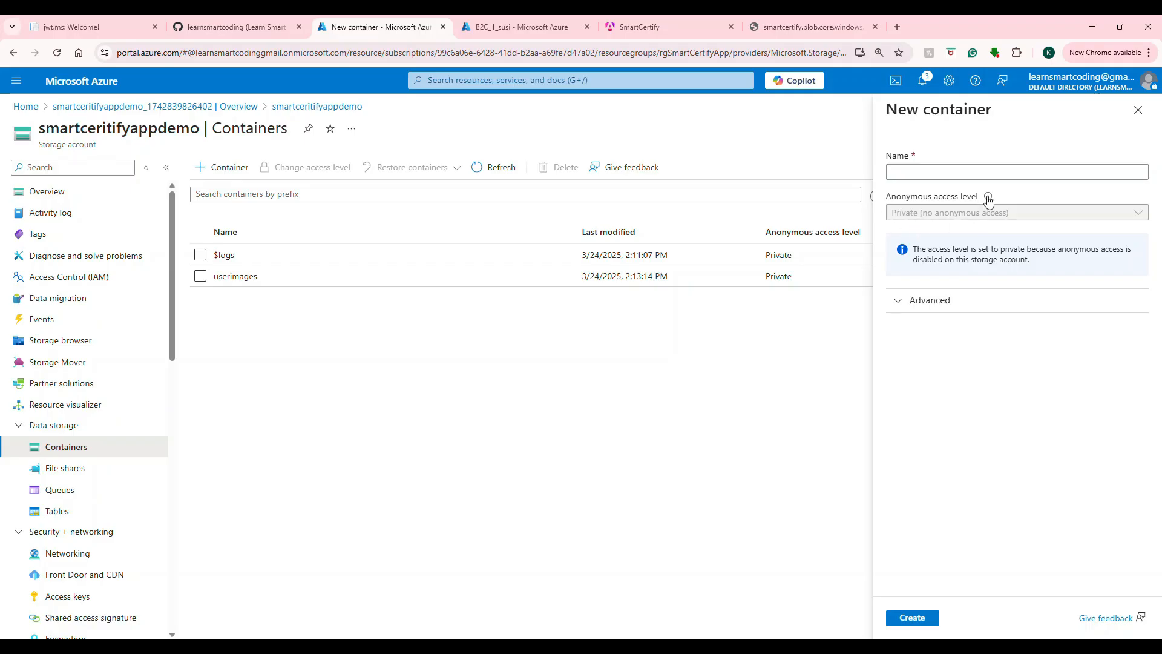
pyautogui.moveTo(988, 198)
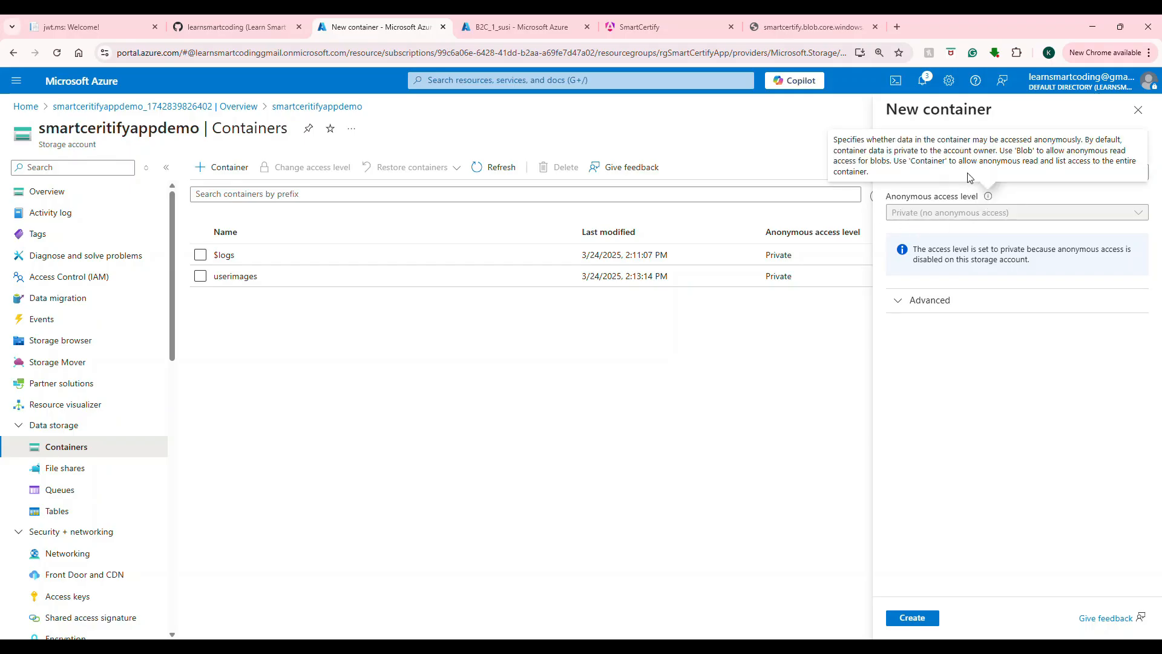
pyautogui.click(43, 195)
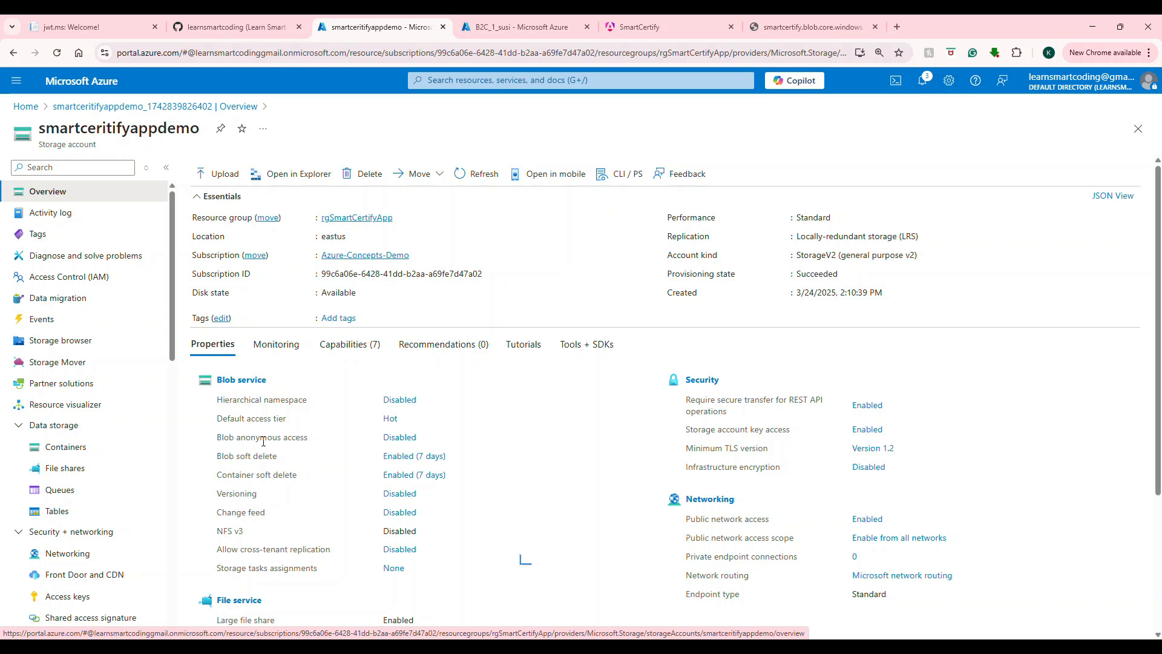
# Step: Set Allow Blob anonymous access to Enabled in the account Configuration and save
pyautogui.click(392, 437)
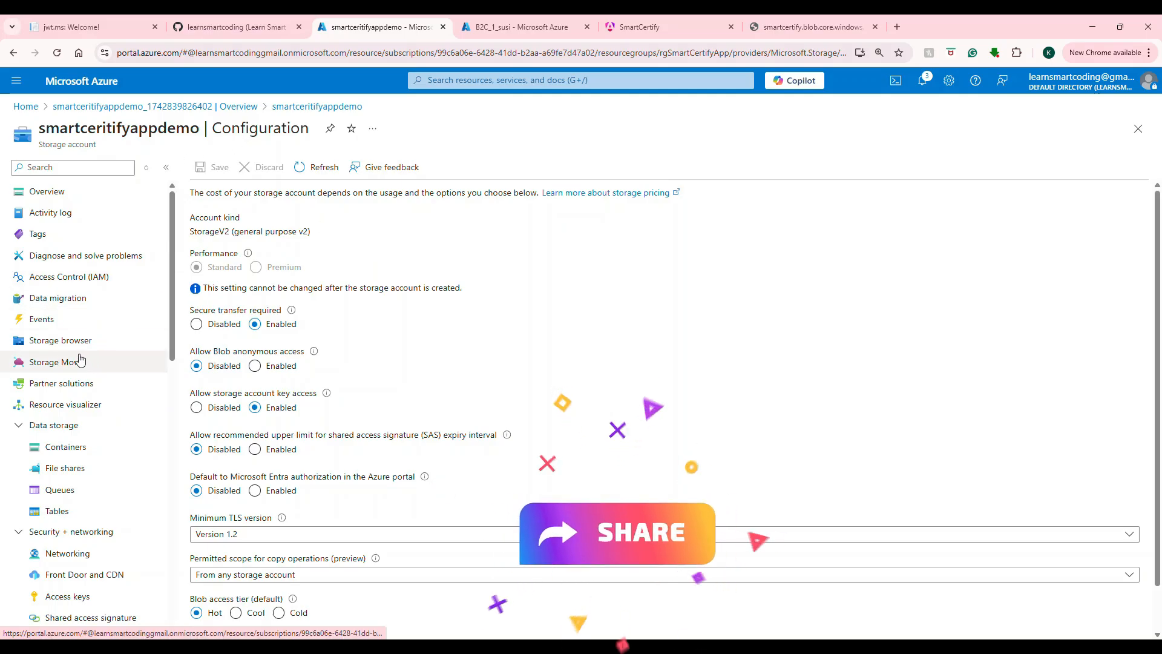
pyautogui.scroll(-5, 84, 356)
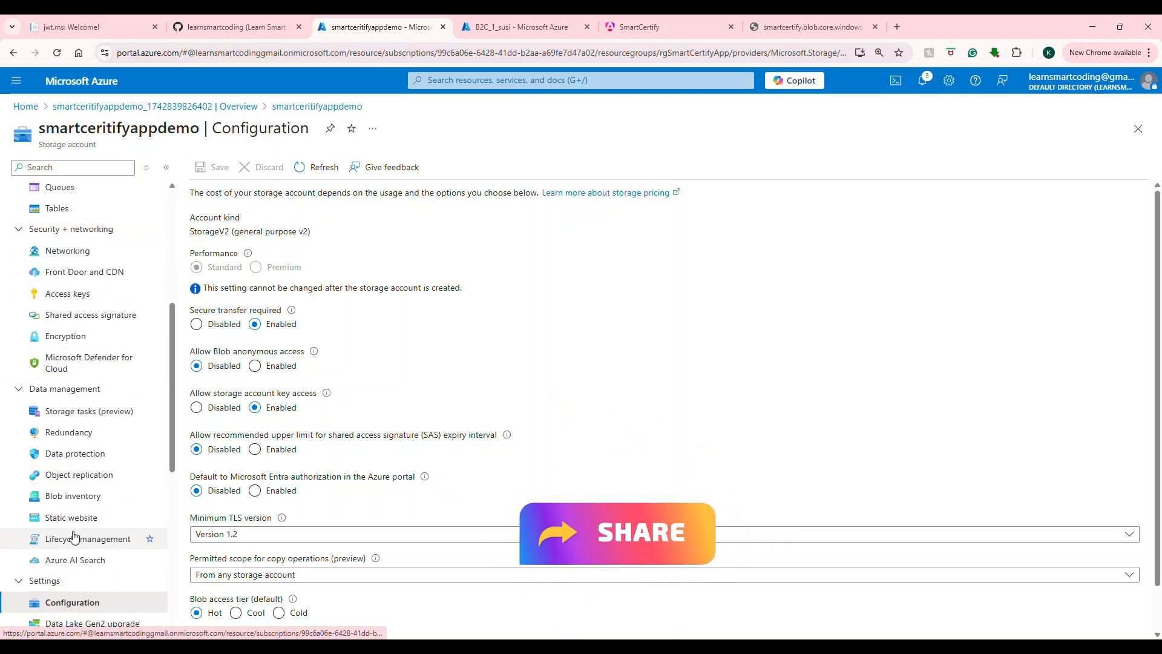
pyautogui.scroll(-5, 96, 404)
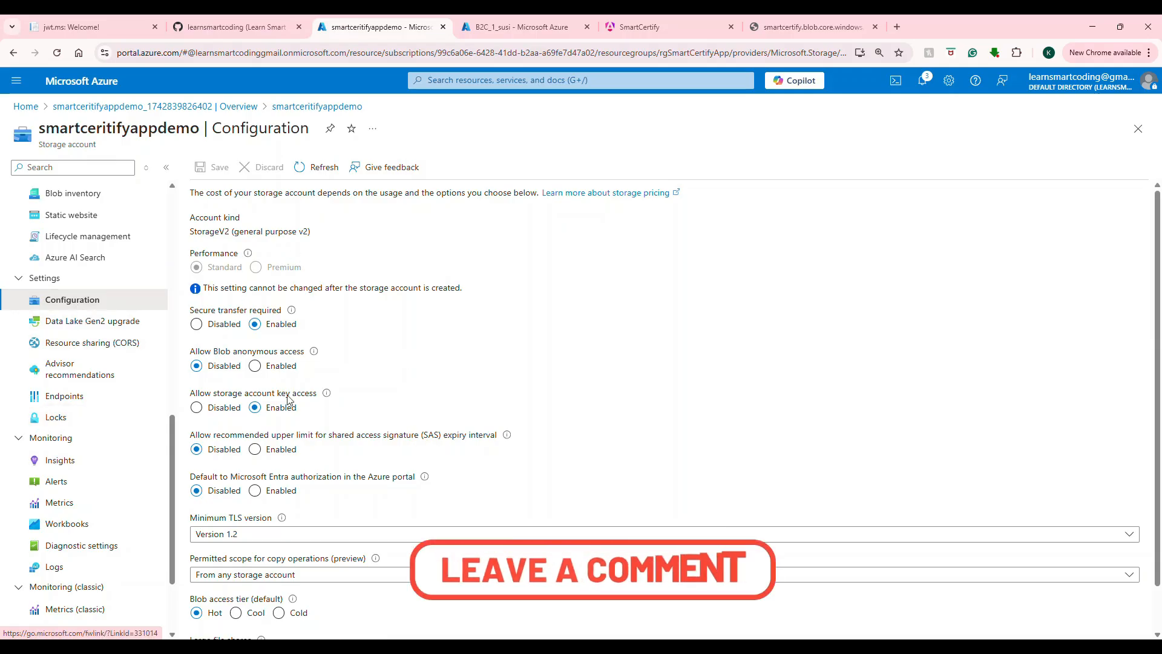
pyautogui.click(255, 366)
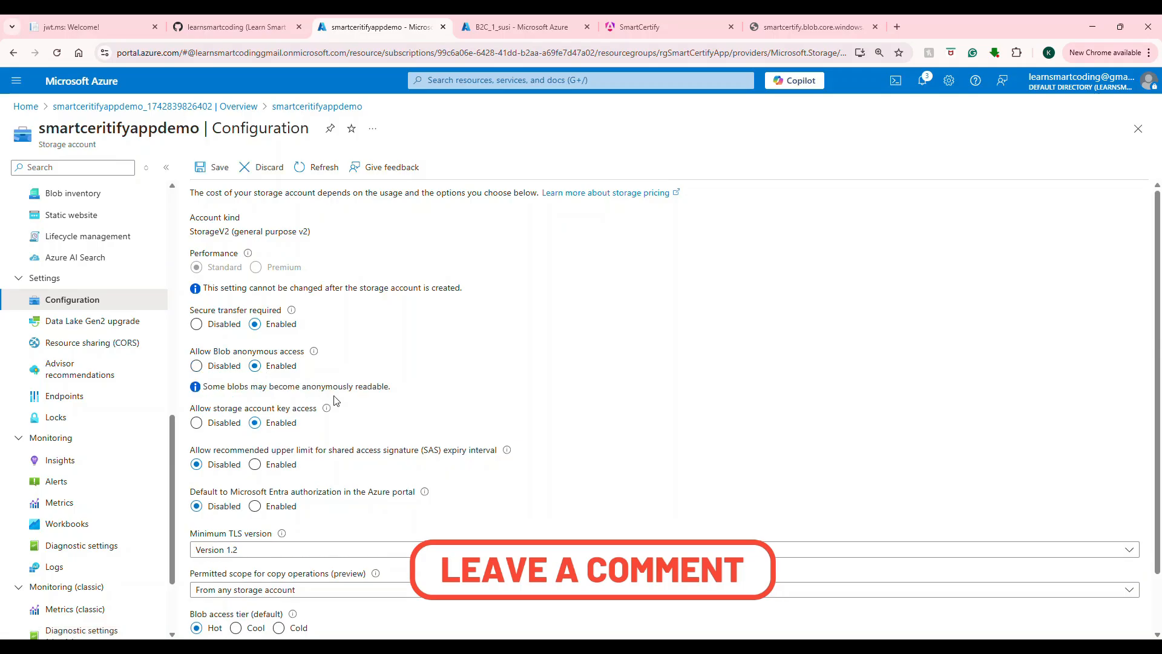
pyautogui.click(213, 167)
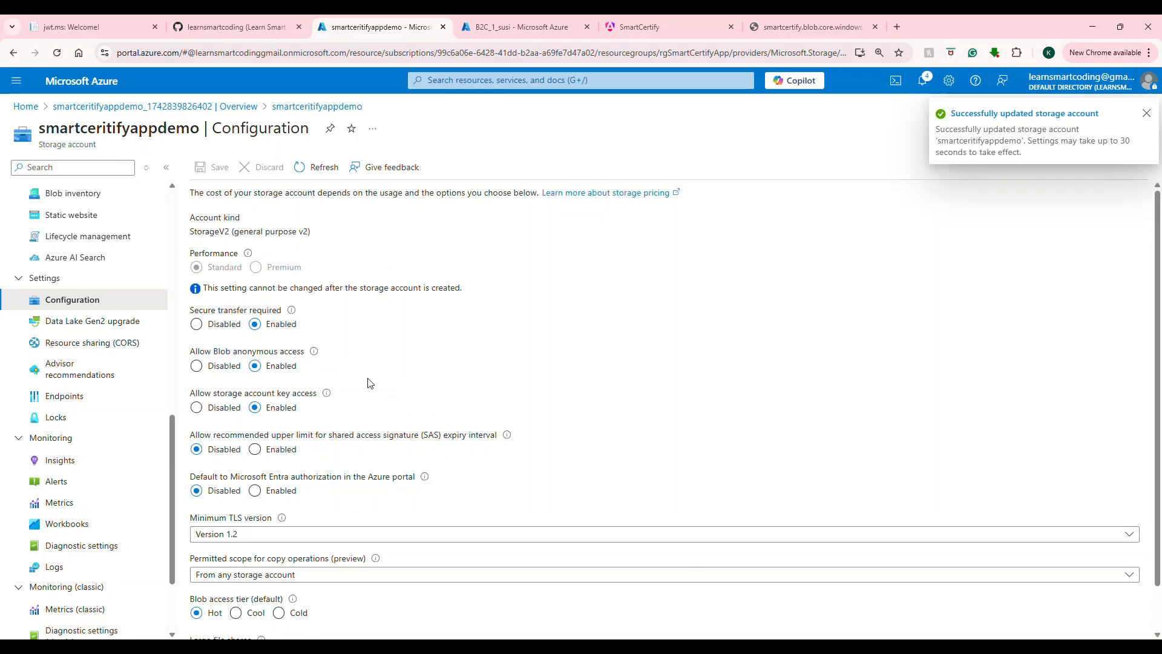
# Step: Look at the new-container advanced options under Containers, then return to the account Overview
pyautogui.scroll(8, 55, 242)
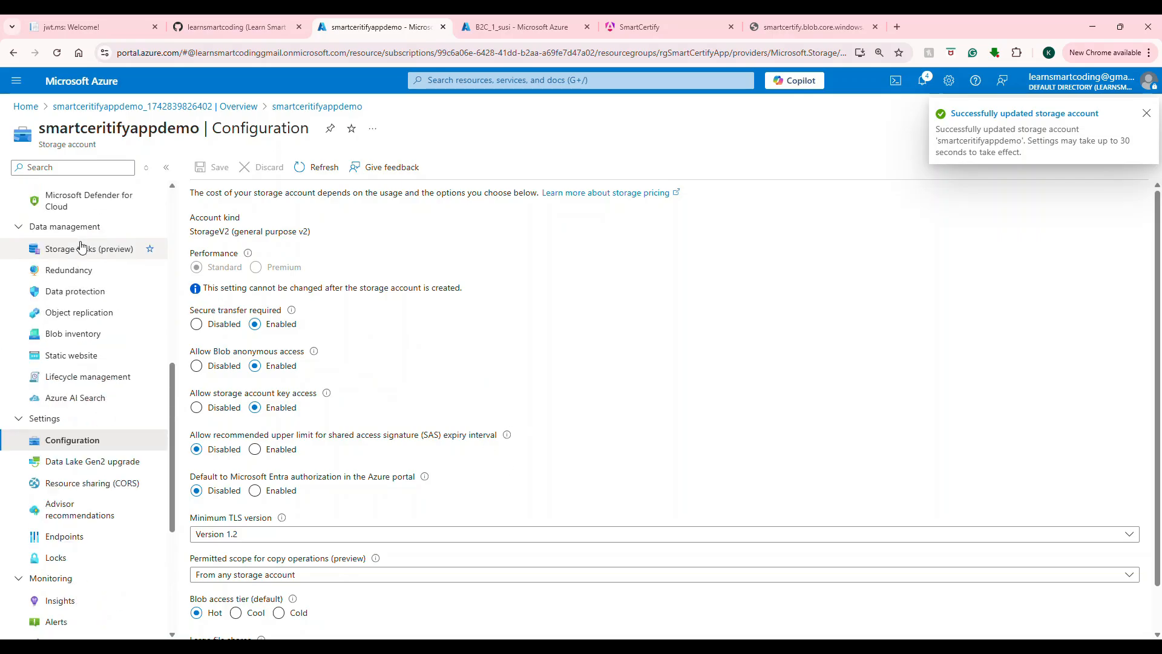
pyautogui.scroll(3, 52, 244)
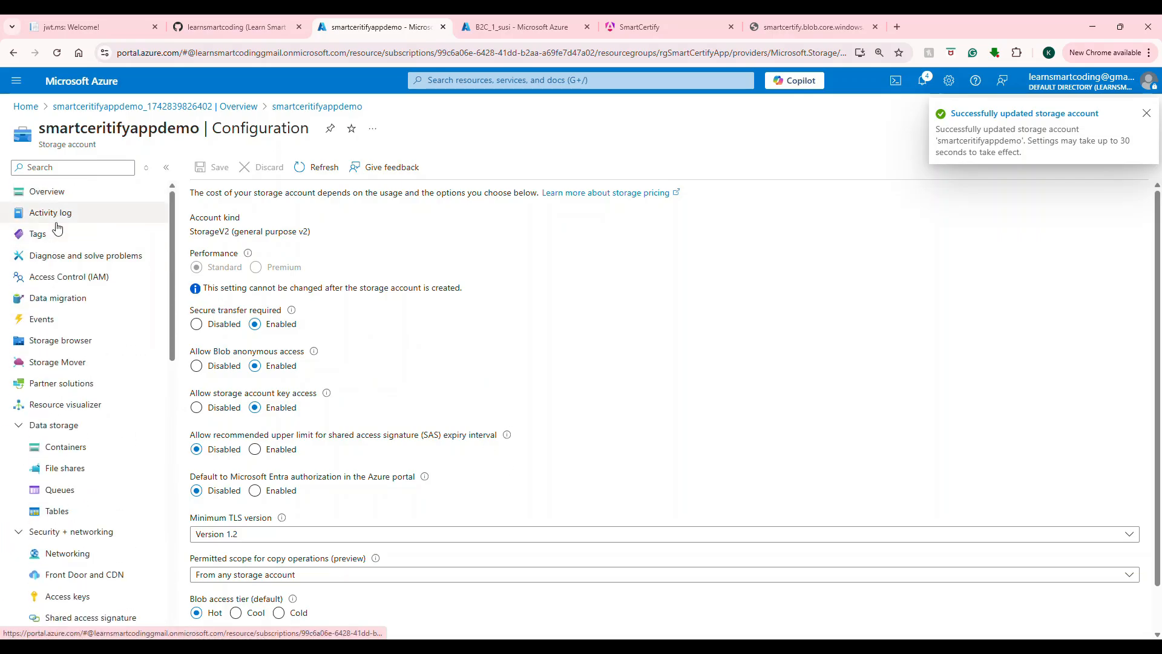
pyautogui.click(67, 447)
pyautogui.click(222, 167)
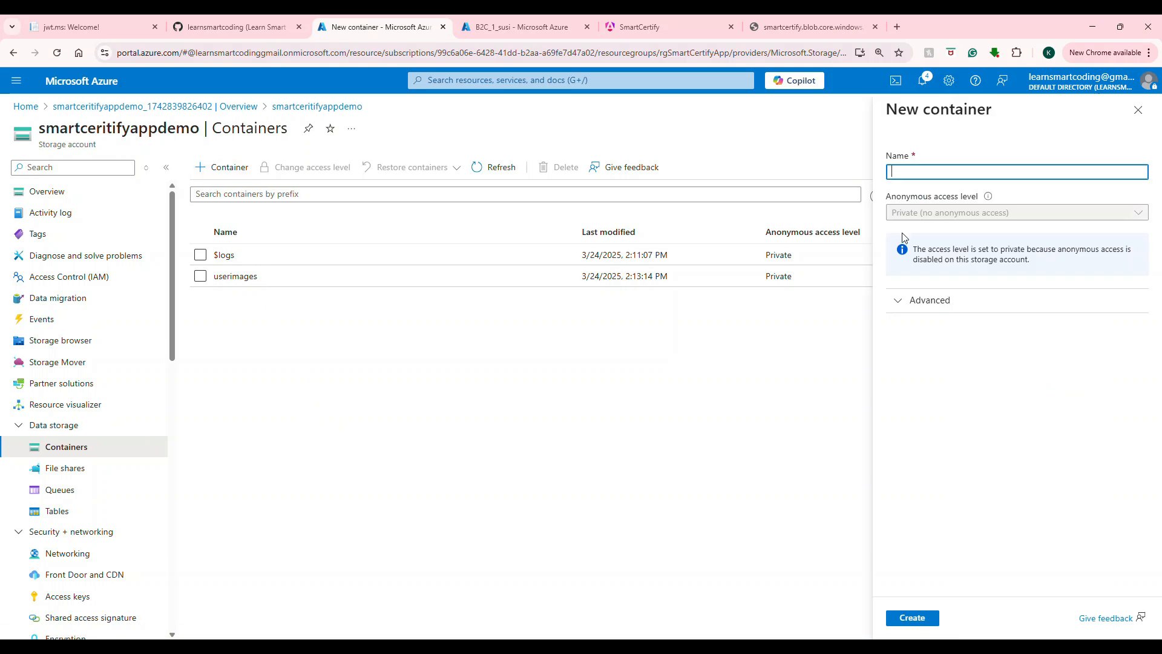
pyautogui.click(897, 301)
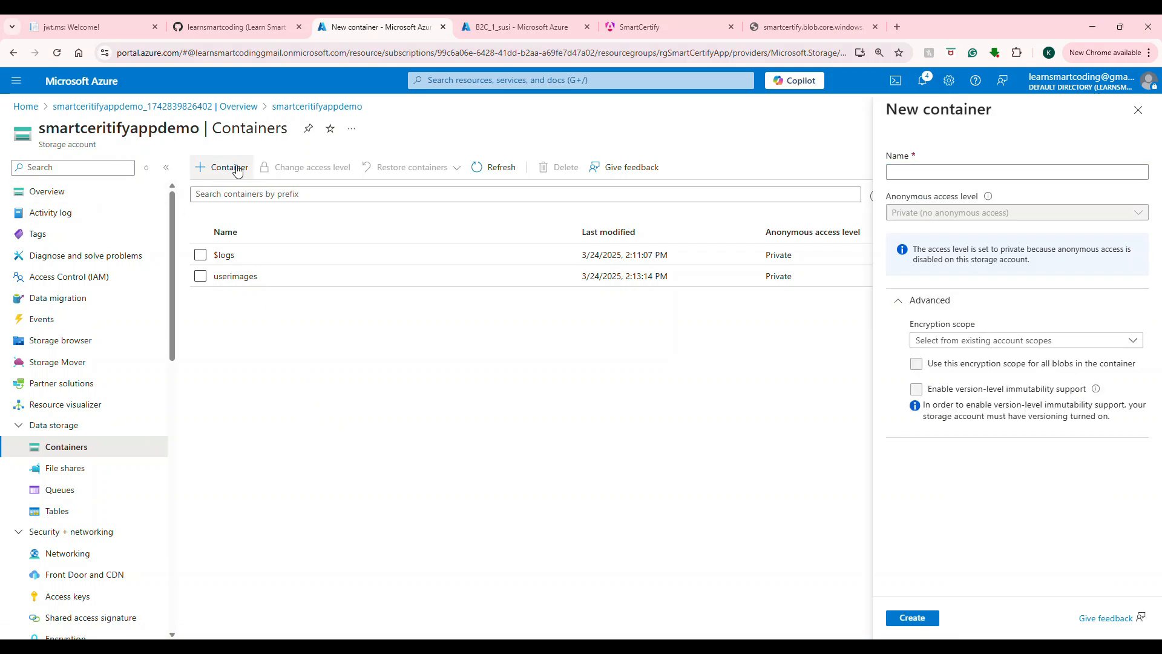
pyautogui.click(43, 191)
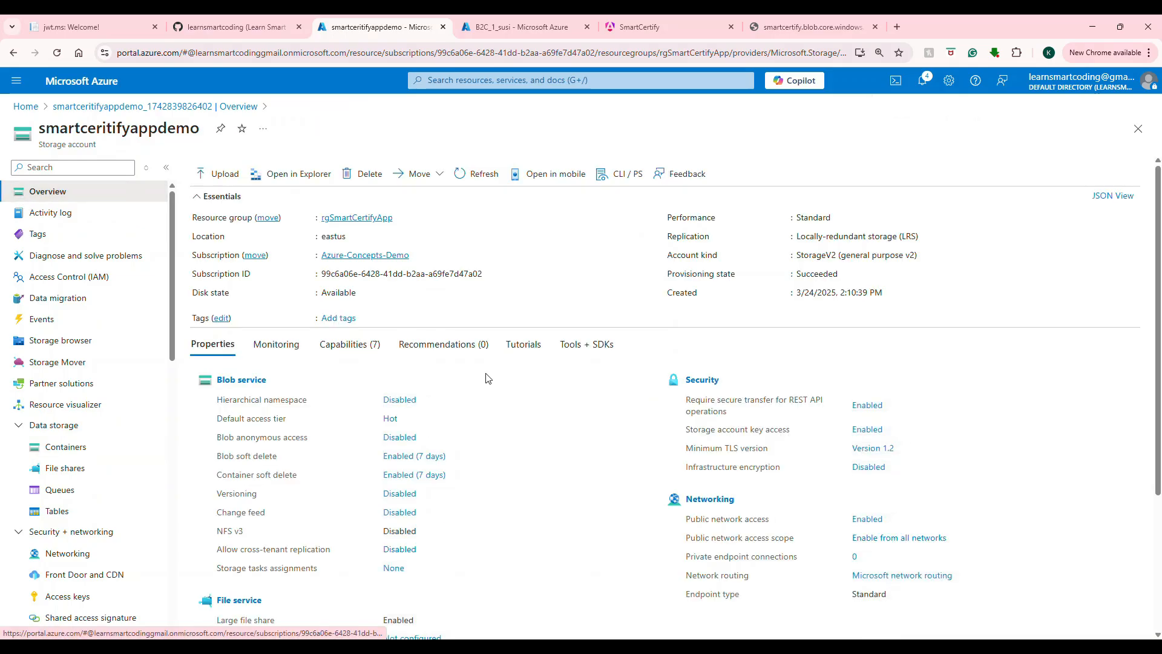
# Step: Enable Blob anonymous access again, save, refresh, and confirm it shows Enabled on Overview
pyautogui.click(397, 438)
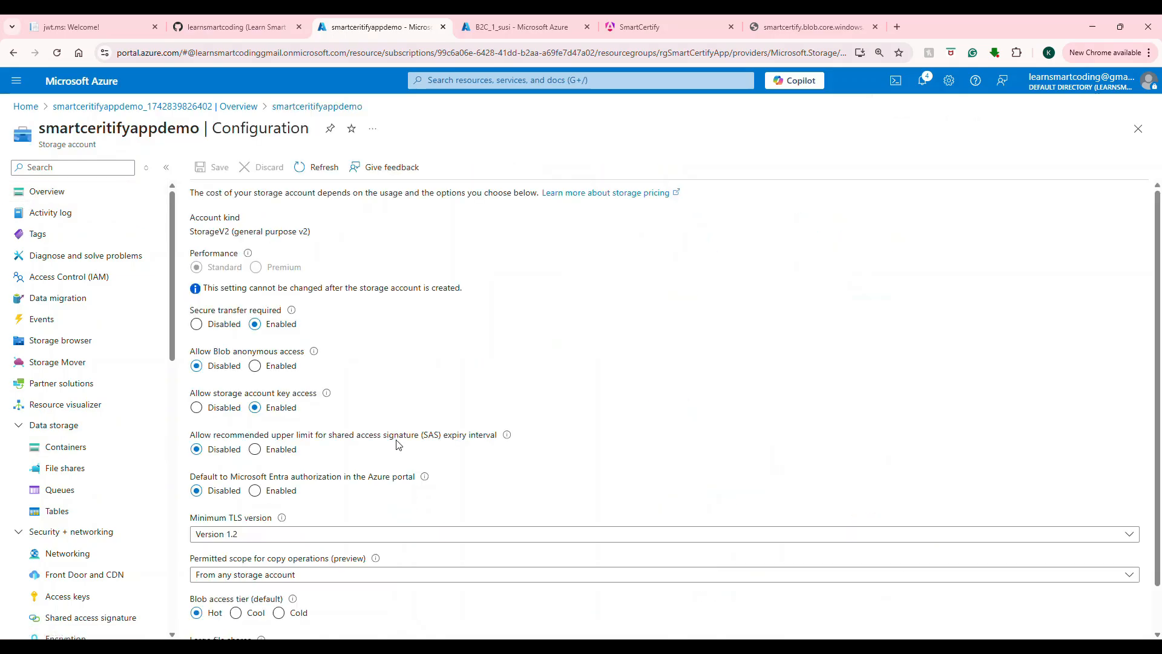
pyautogui.click(255, 366)
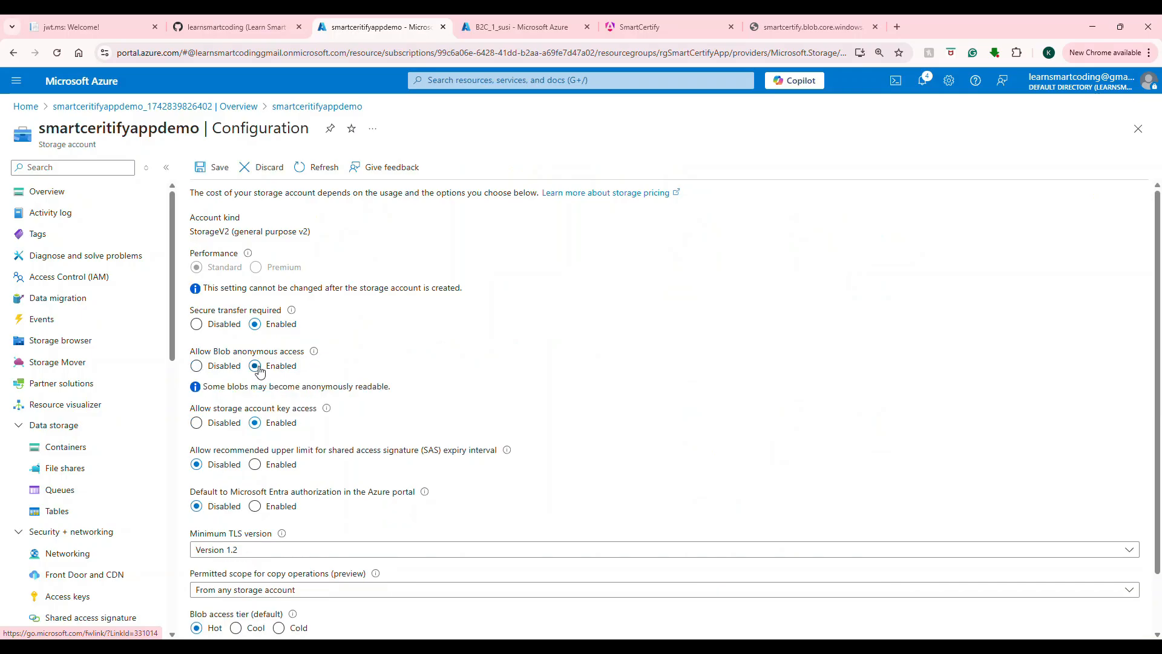
pyautogui.click(219, 172)
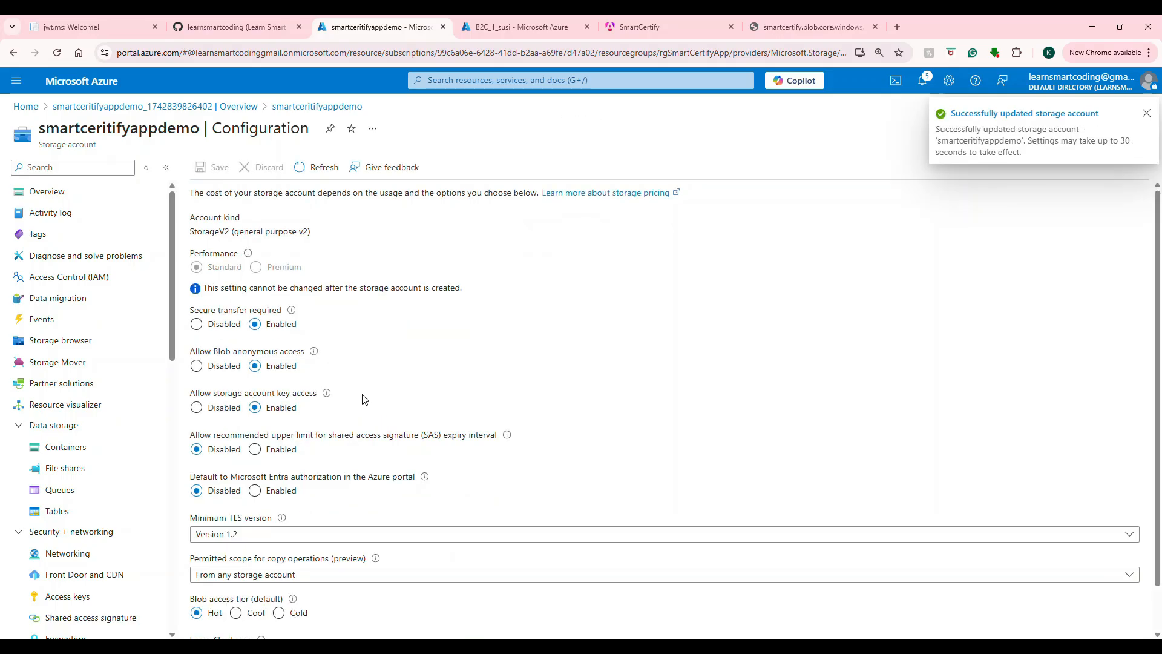
pyautogui.click(315, 168)
pyautogui.click(47, 191)
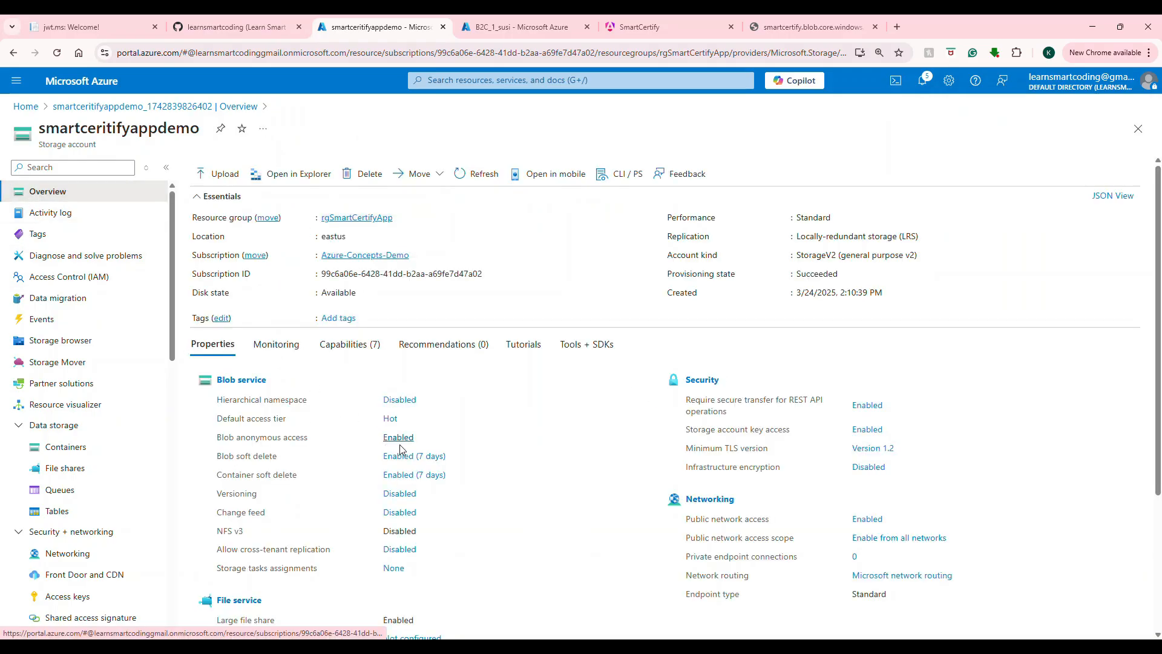
# Step: Create the 'images' container with Blob anonymous access level and open its empty blob list
pyautogui.click(49, 446)
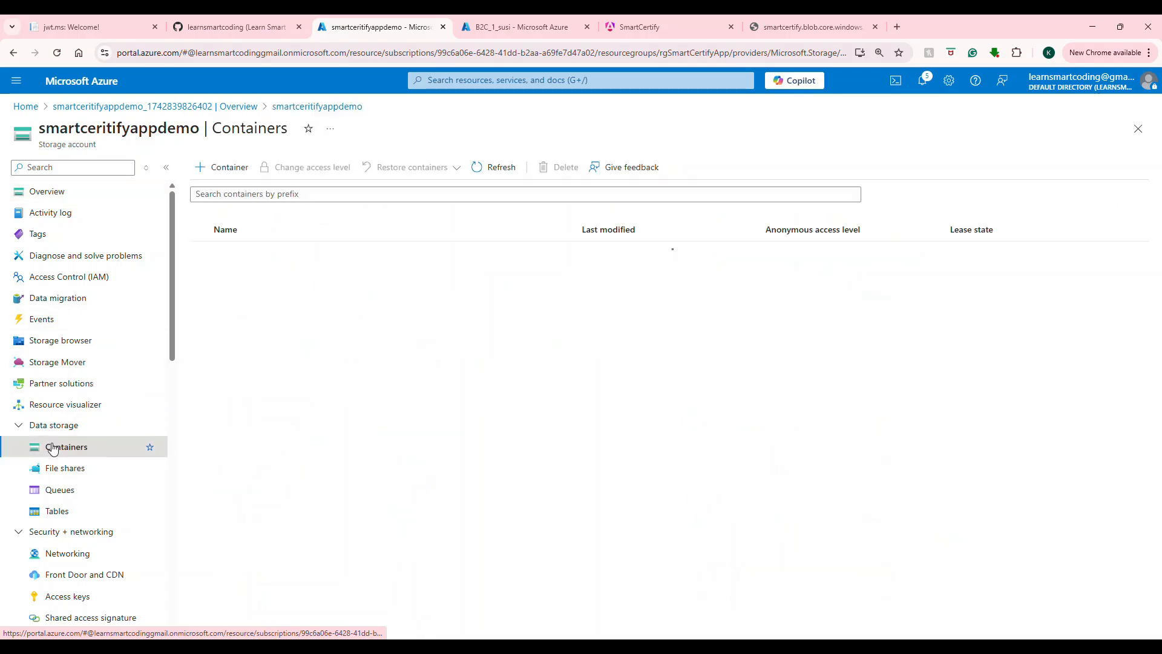
pyautogui.click(223, 167)
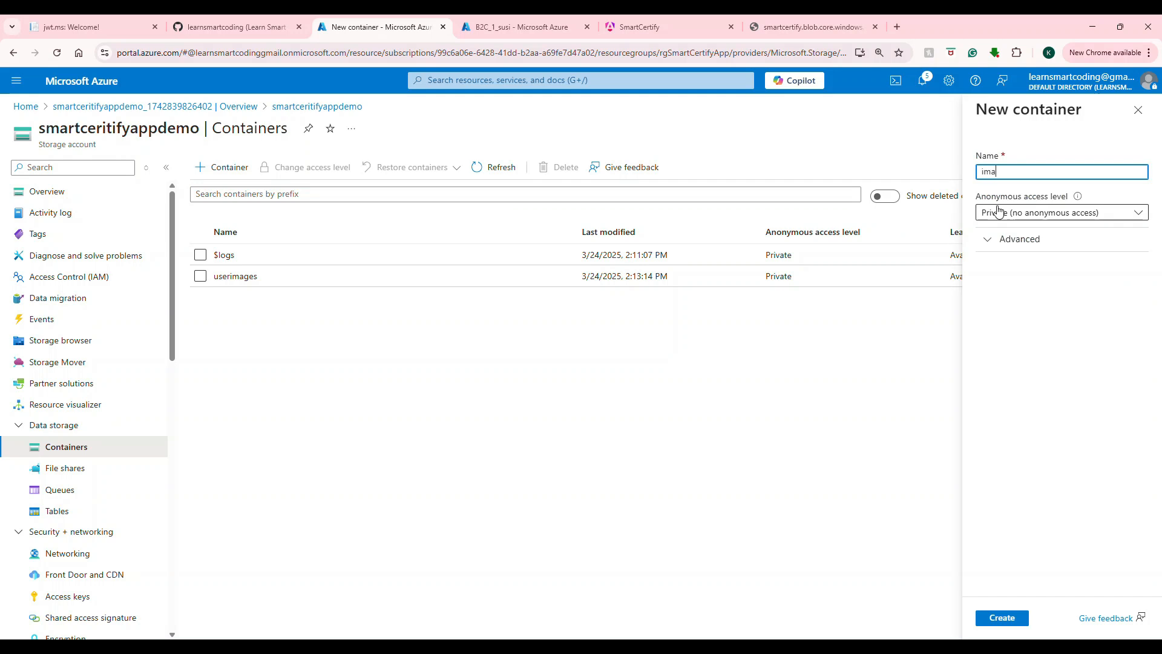
pyautogui.click(998, 212)
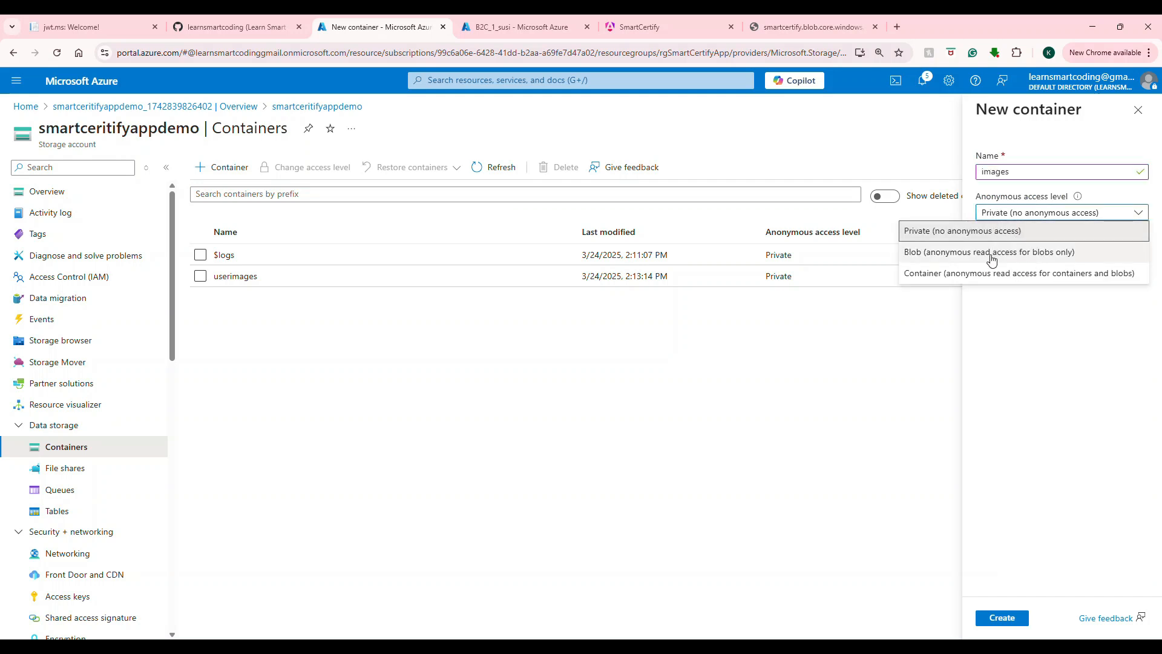
pyautogui.click(991, 254)
pyautogui.click(1000, 218)
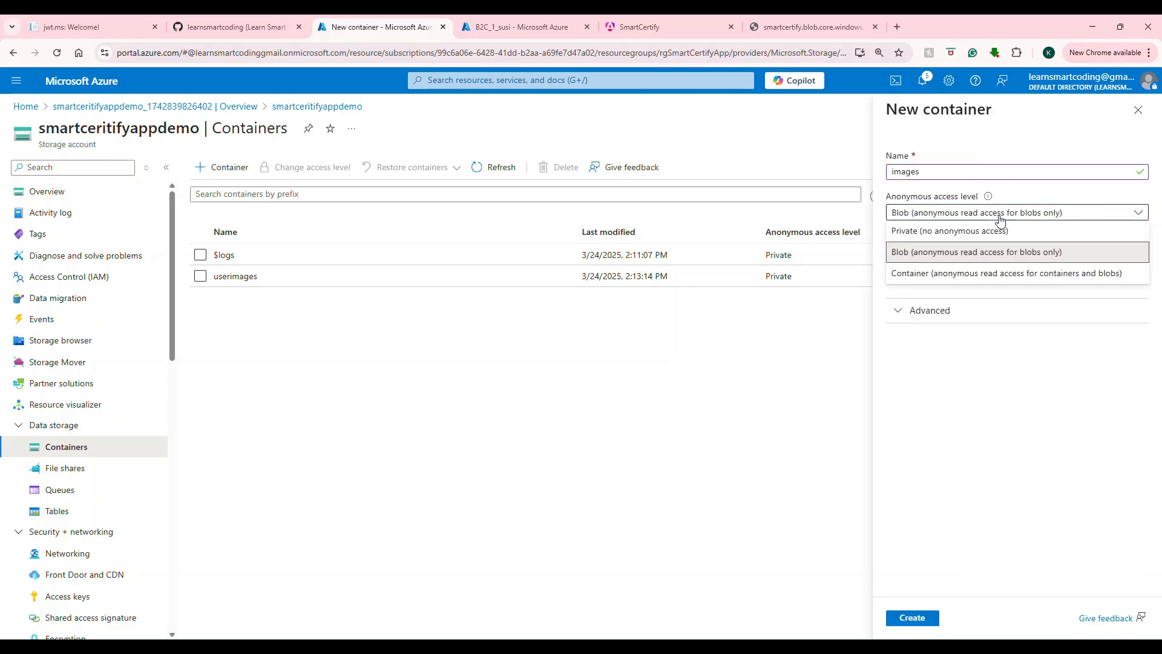
pyautogui.click(957, 259)
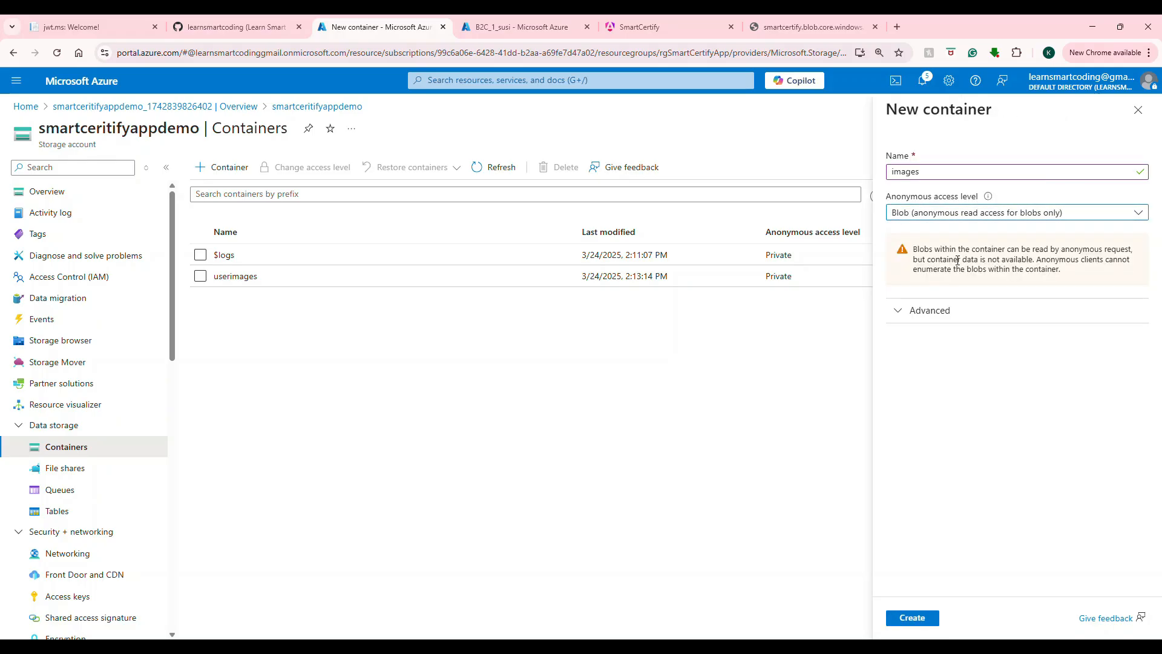
pyautogui.click(900, 311)
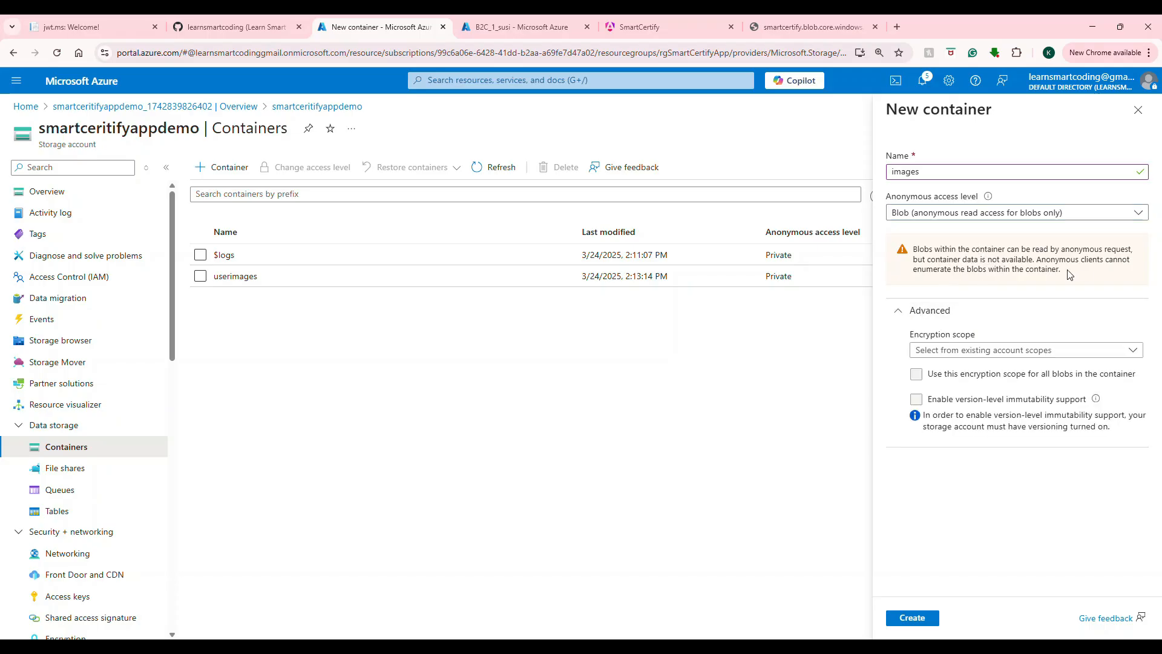
pyautogui.click(913, 618)
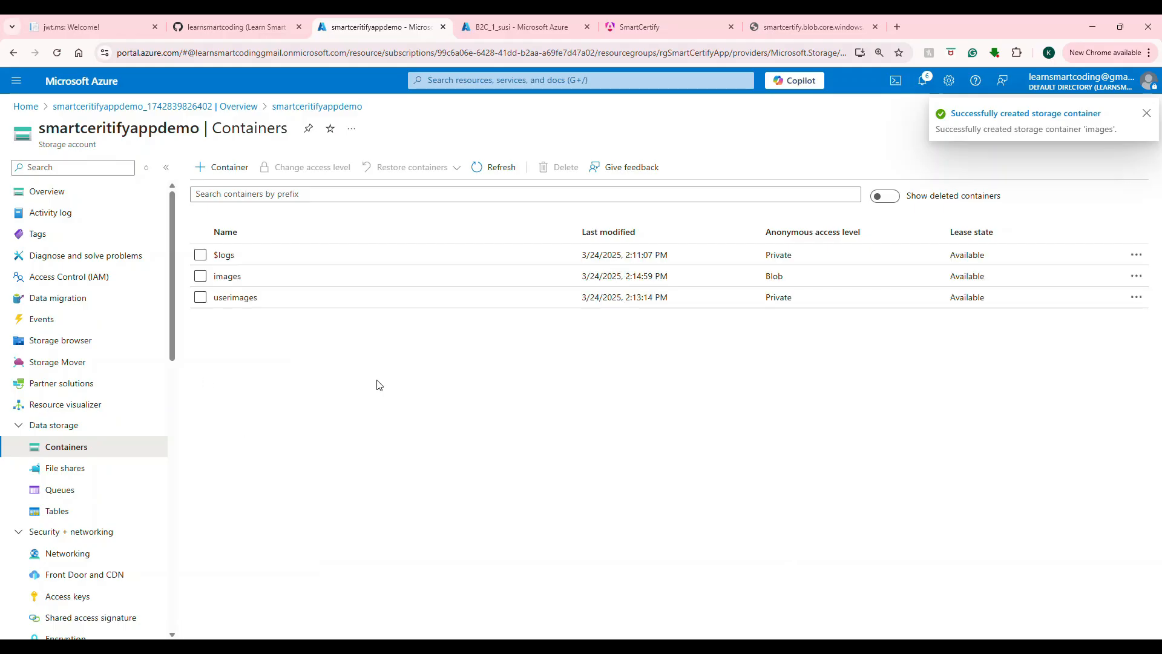
pyautogui.click(228, 277)
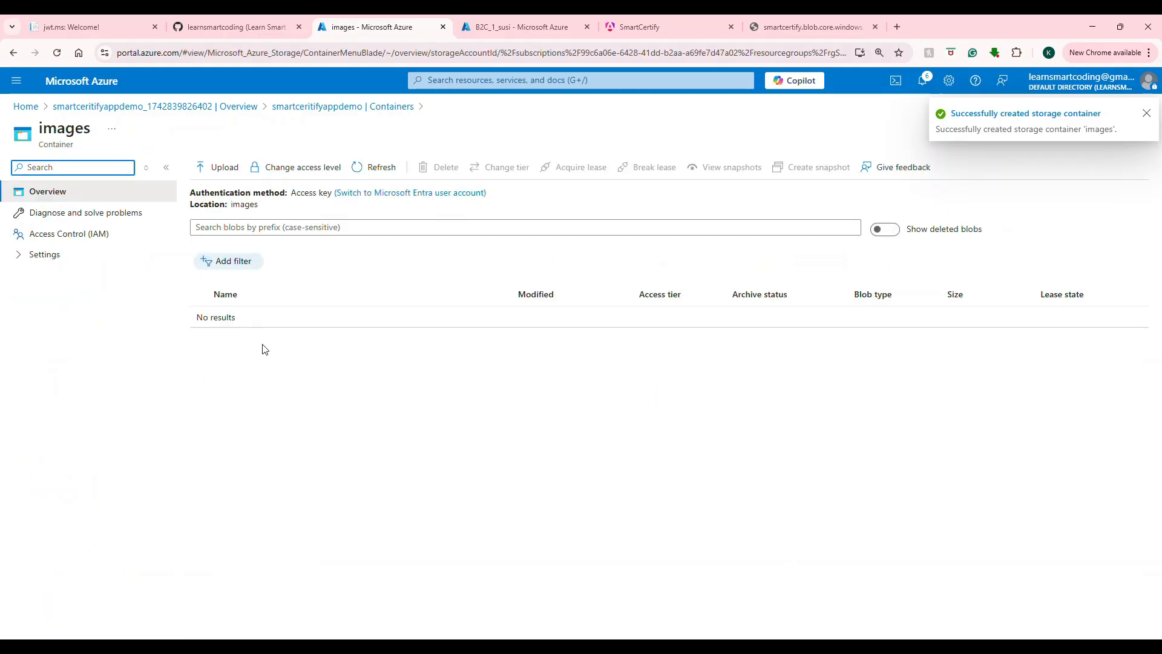
# Step: Upload learnsmartcoding_logo_main.png to the images container and open the blob's details
pyautogui.click(239, 168)
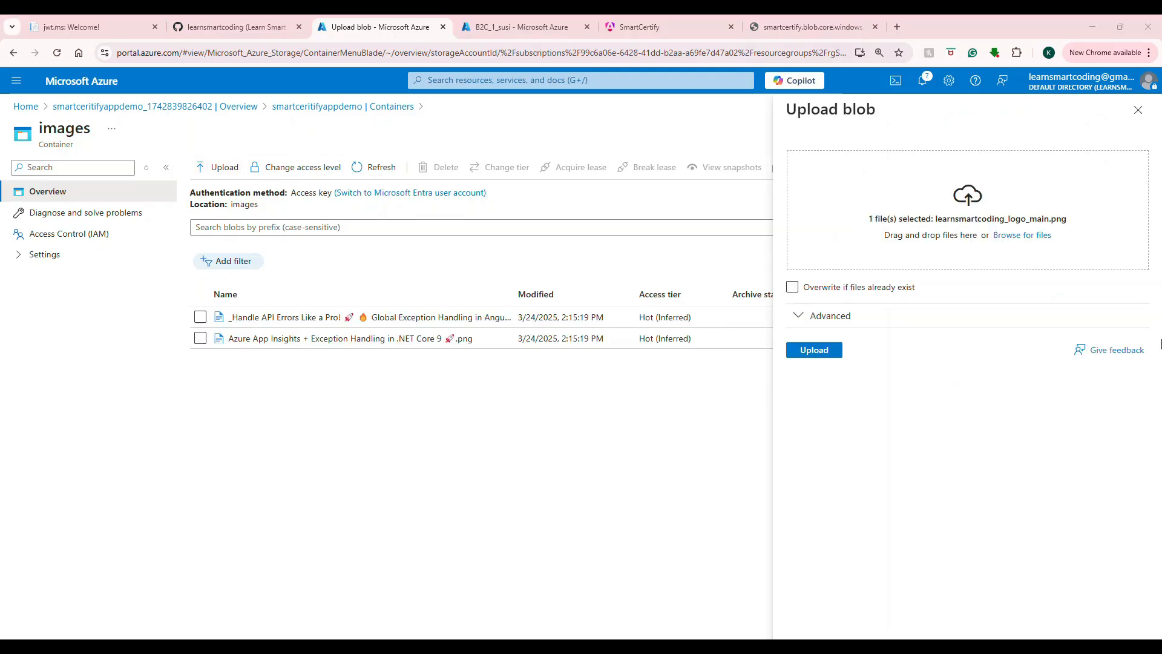
pyautogui.click(820, 356)
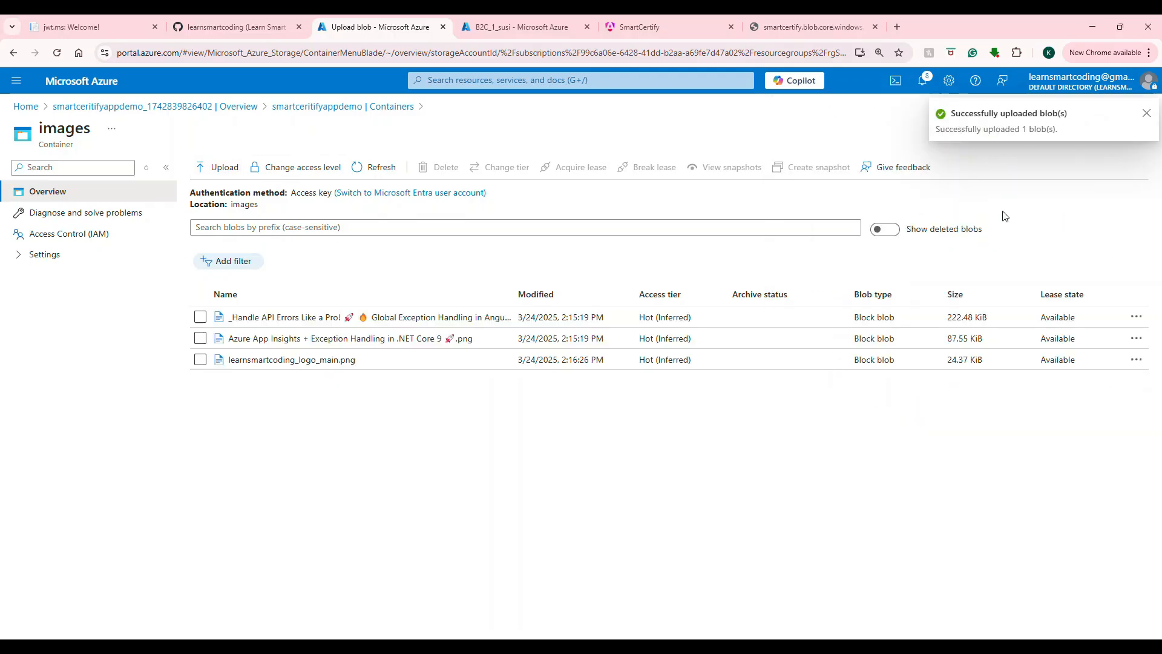
pyautogui.click(304, 360)
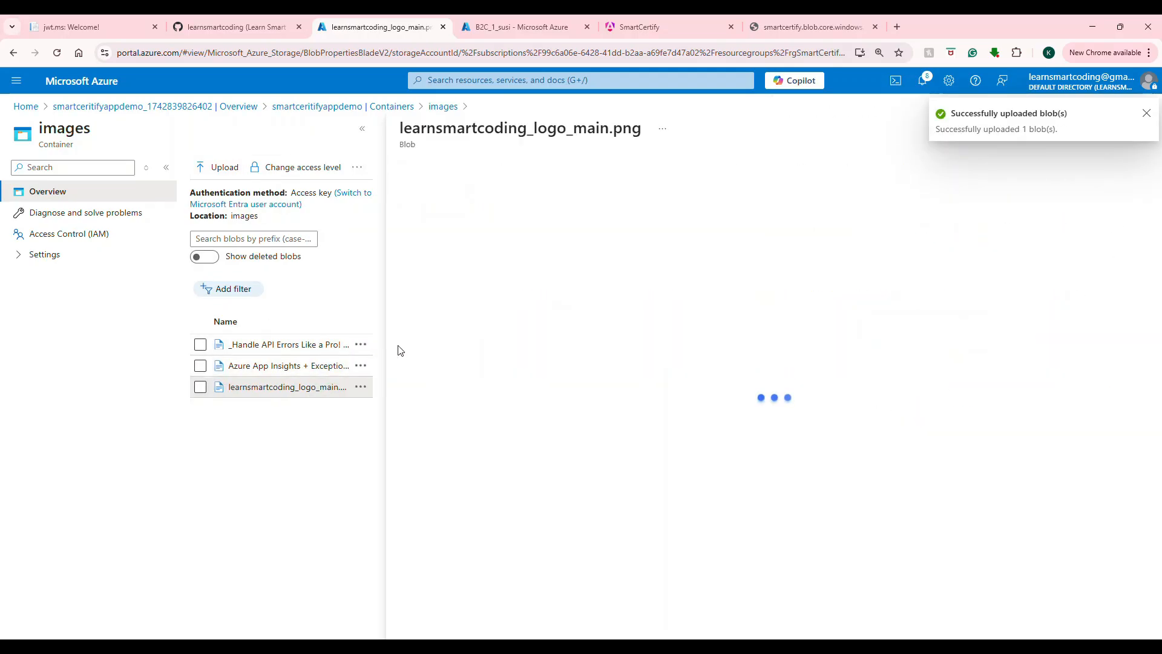
# Step: Copy the logo blob's URL and load it in a new browser tab
pyautogui.click(689, 245)
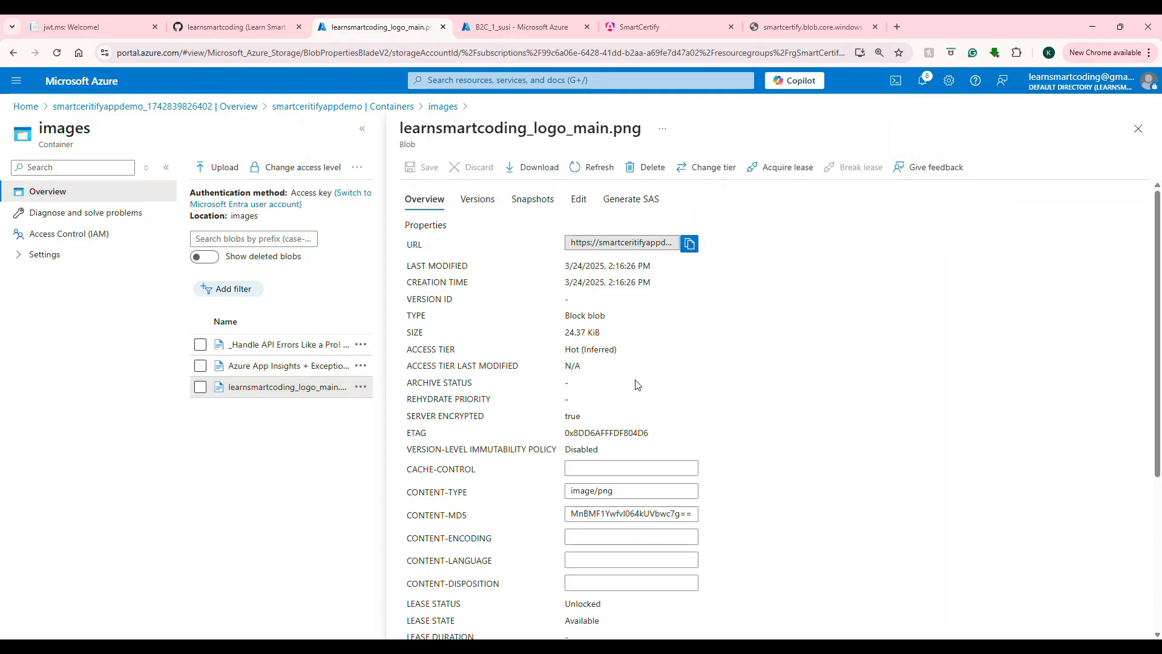
pyautogui.click(690, 243)
pyautogui.click(897, 26)
pyautogui.hotkey('ctrl', 'v')
pyautogui.press('Return')
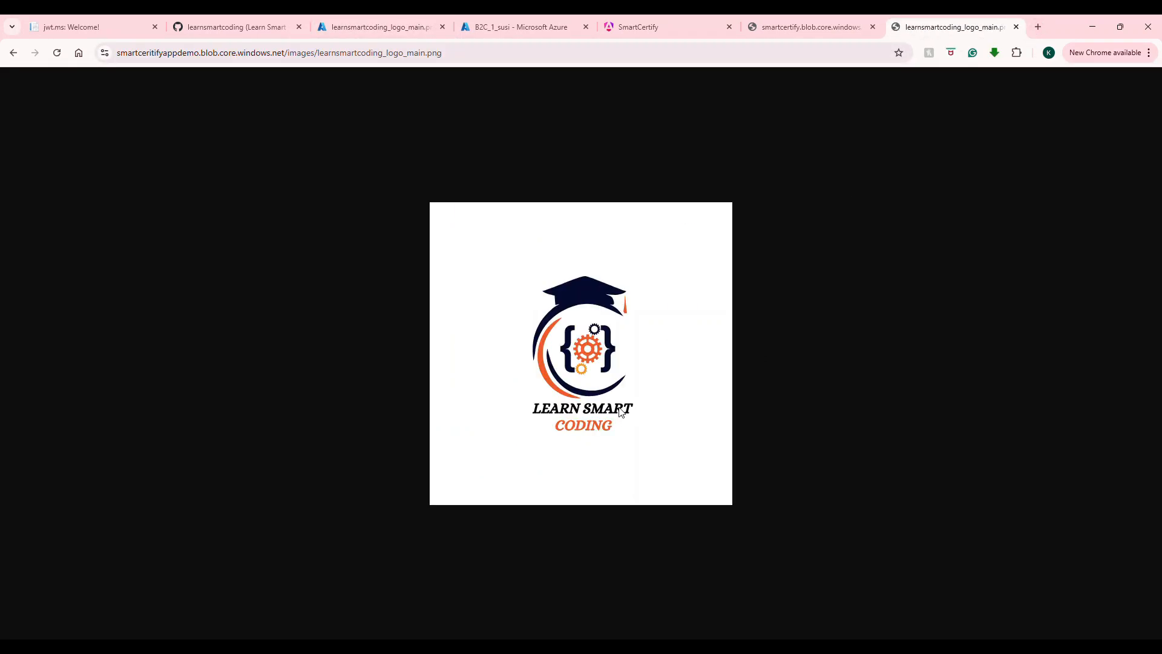
# Step: Examine the storage account, container 'images' and file name parts of the logo URL
pyautogui.click(770, 30)
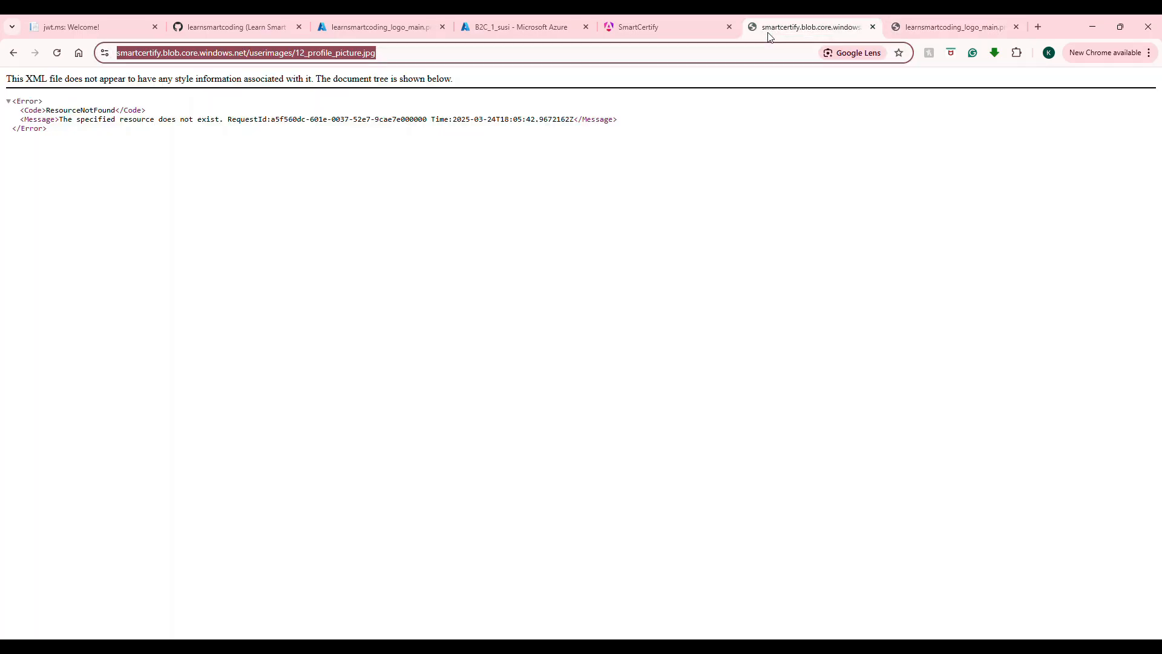
pyautogui.click(908, 29)
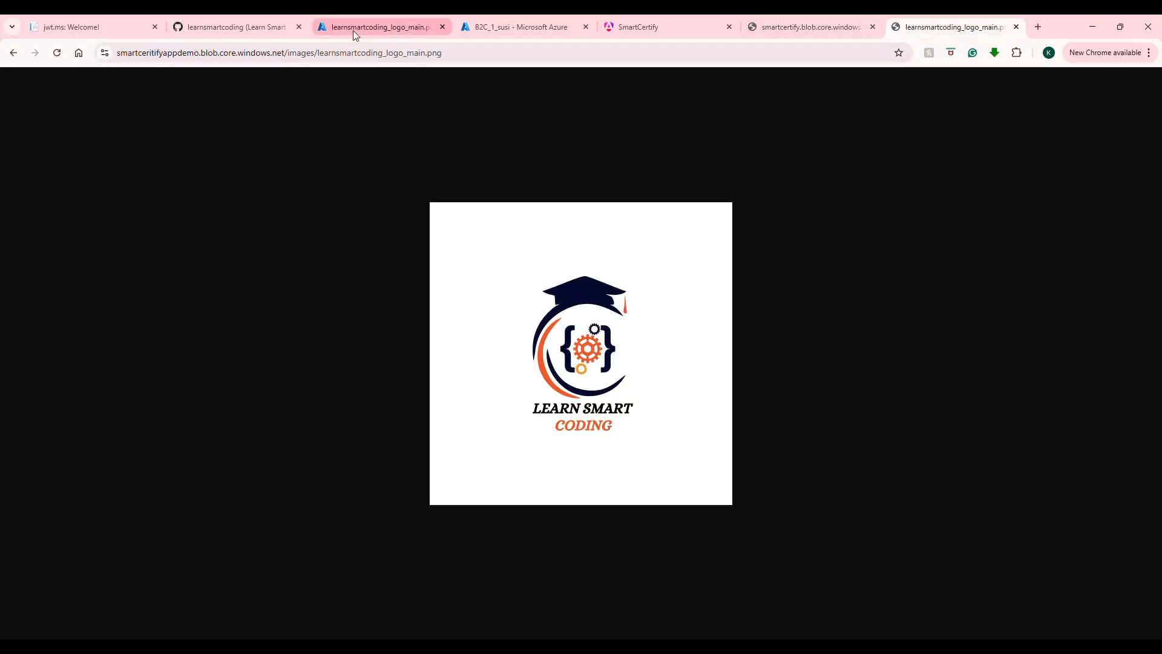
pyautogui.doubleClick(299, 55)
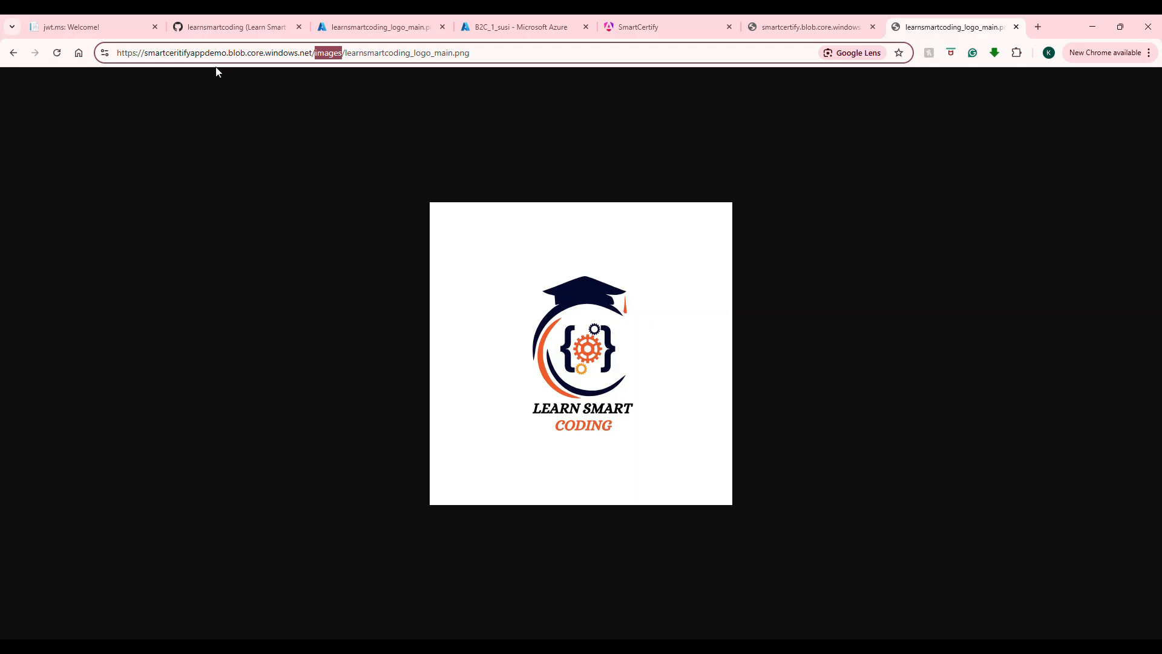
pyautogui.moveTo(227, 54); pyautogui.dragTo(146, 44)
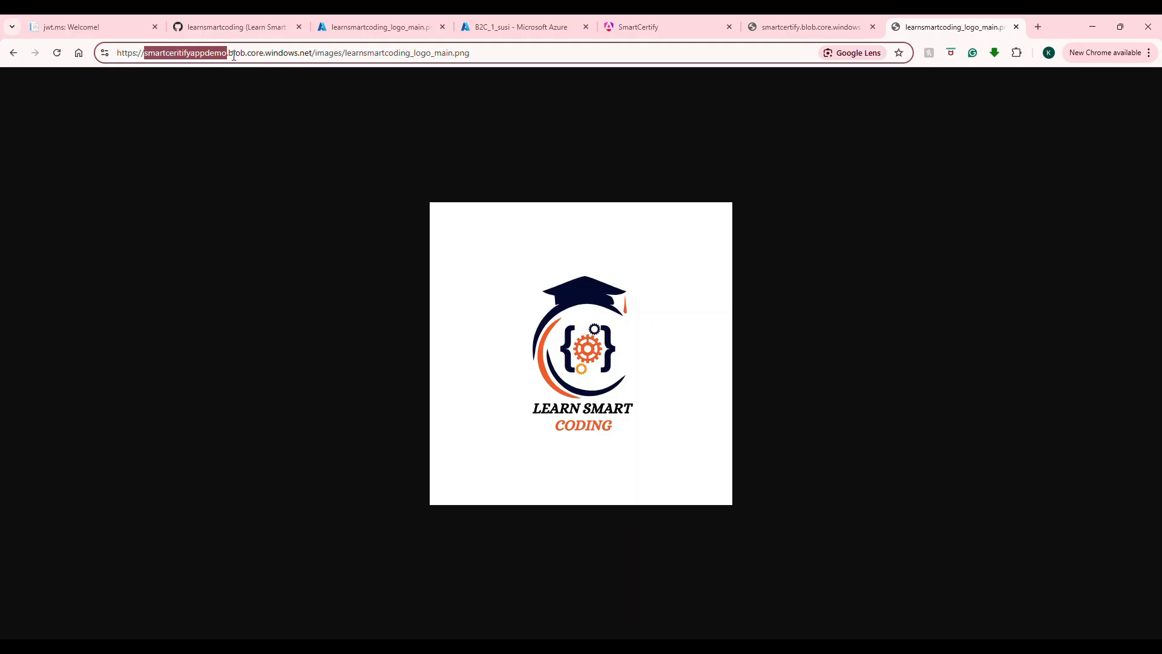
pyautogui.doubleClick(323, 54)
pyautogui.moveTo(470, 55); pyautogui.dragTo(357, 77)
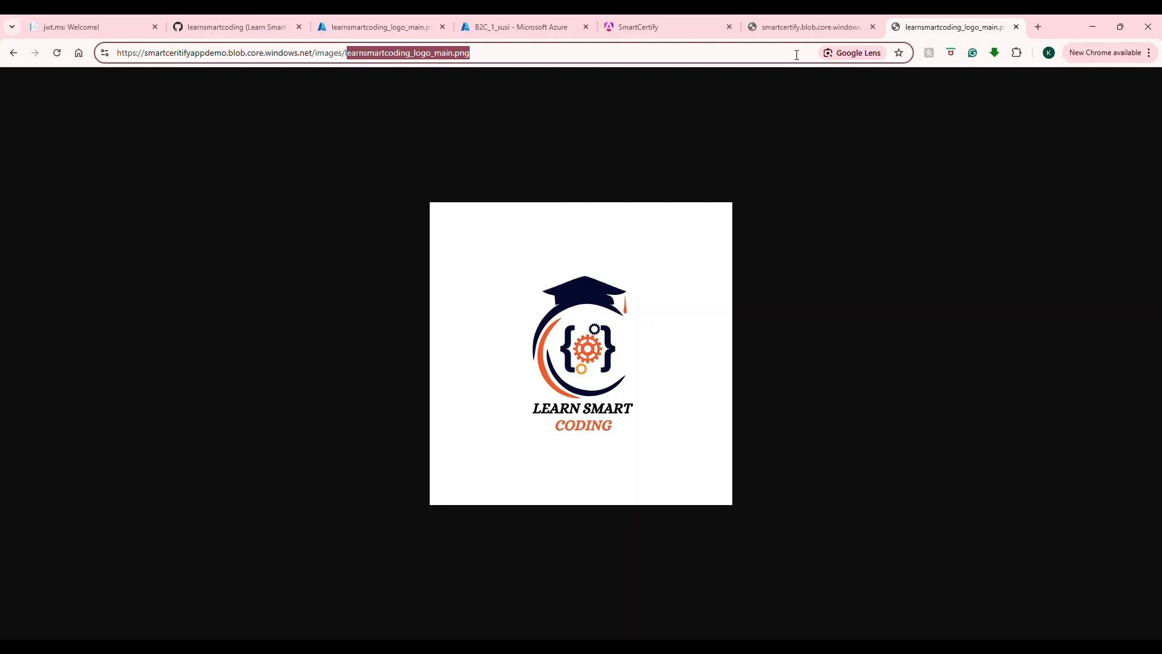
# Step: Return to the portal tab showing learnsmartcoding_logo_main.png blob properties
pyautogui.click(798, 29)
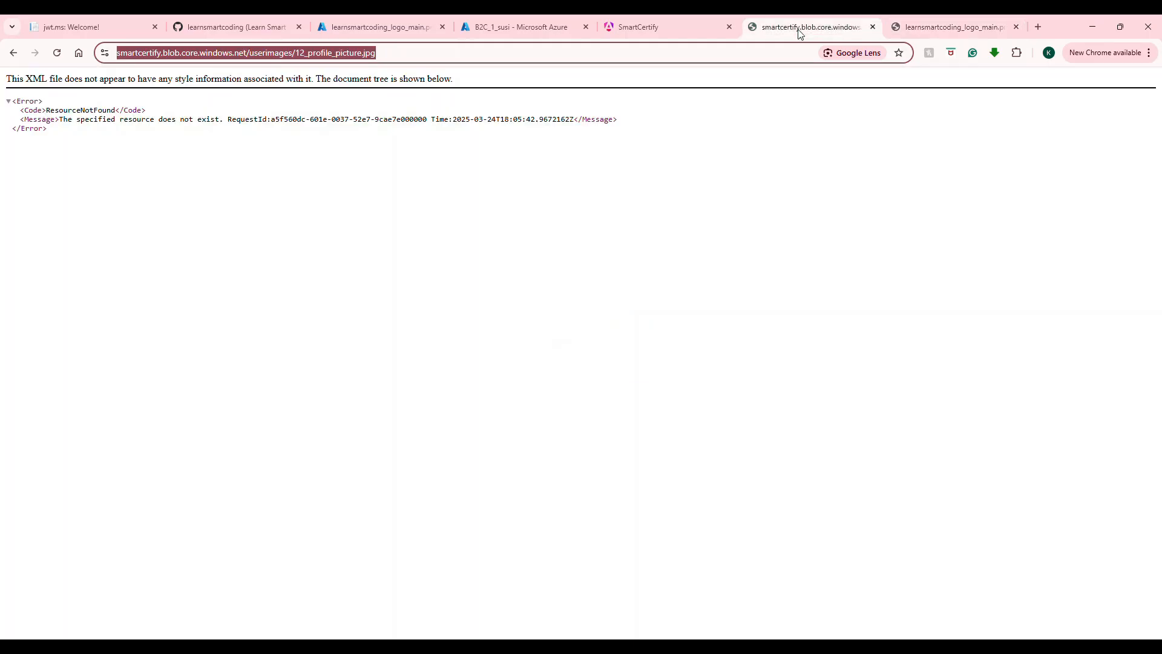
pyautogui.click(500, 24)
pyautogui.click(376, 26)
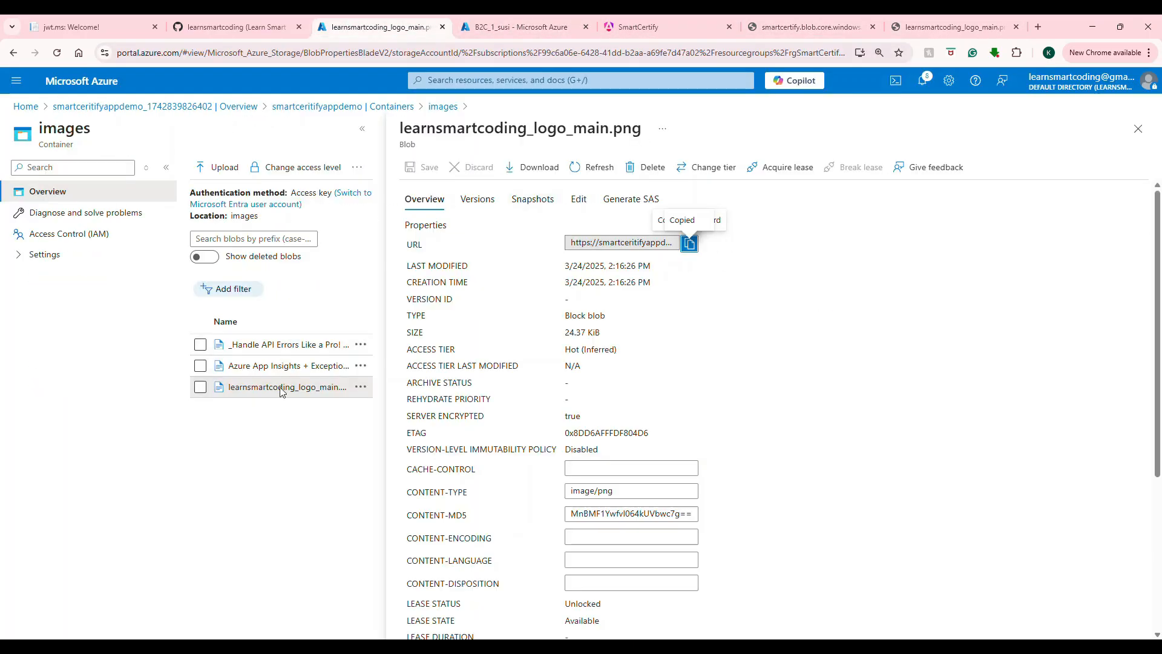
# Step: From the Containers list, open userimages and upload user-avatar-coffee.png from the Downloads folder
pyautogui.click(382, 107)
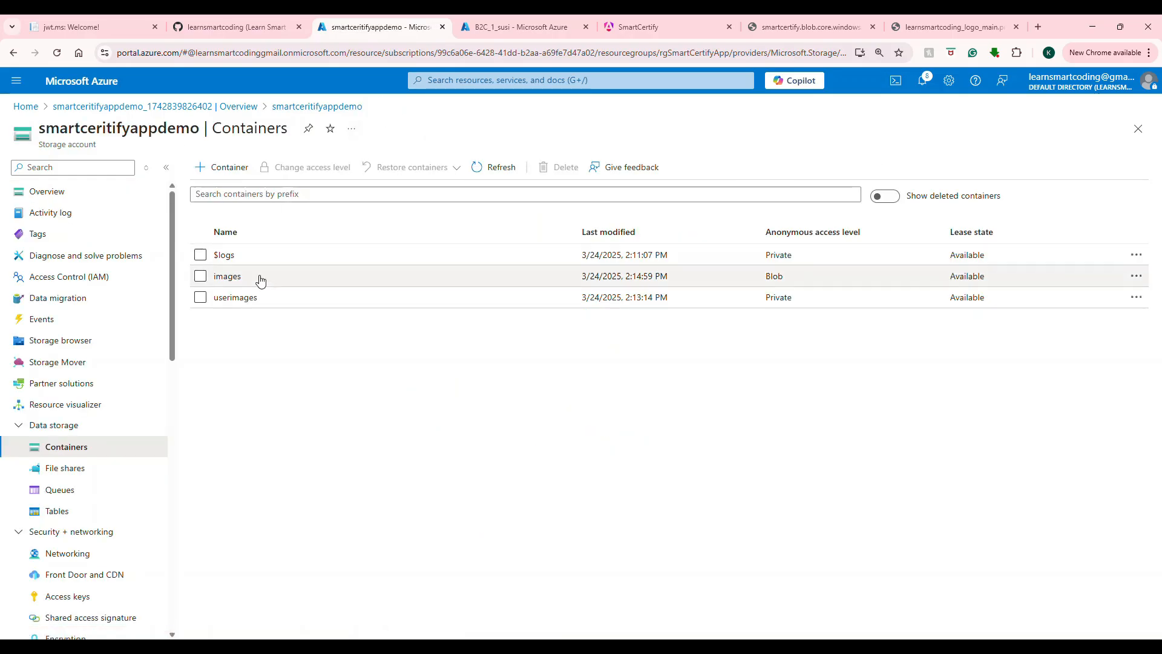
pyautogui.click(241, 306)
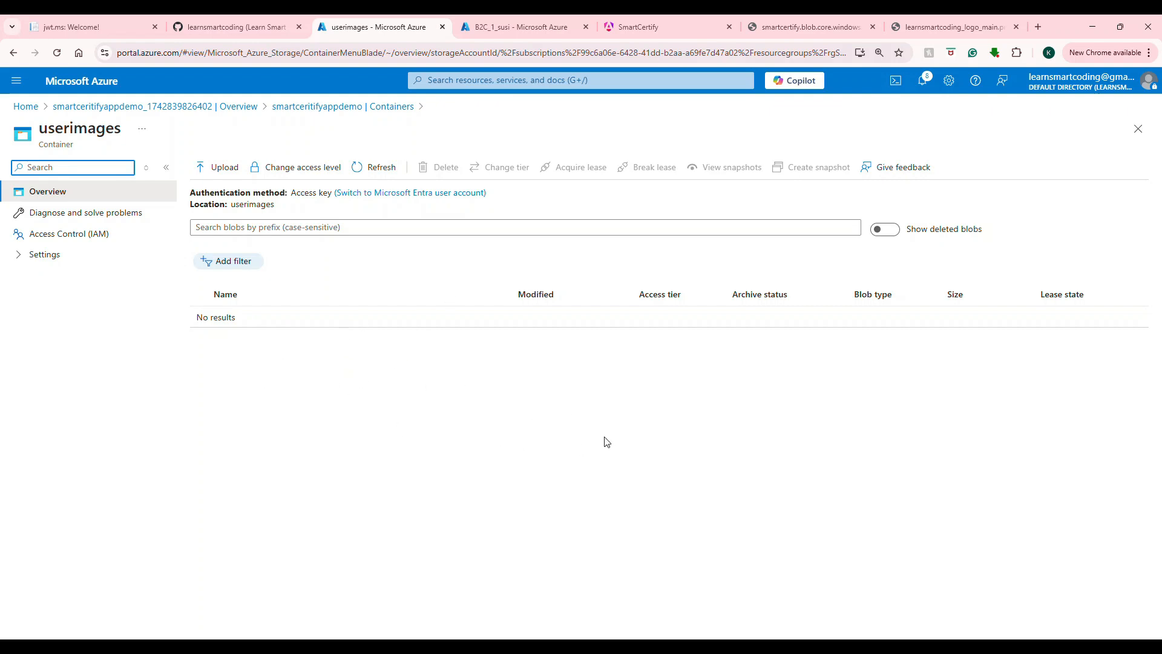
pyautogui.click(223, 167)
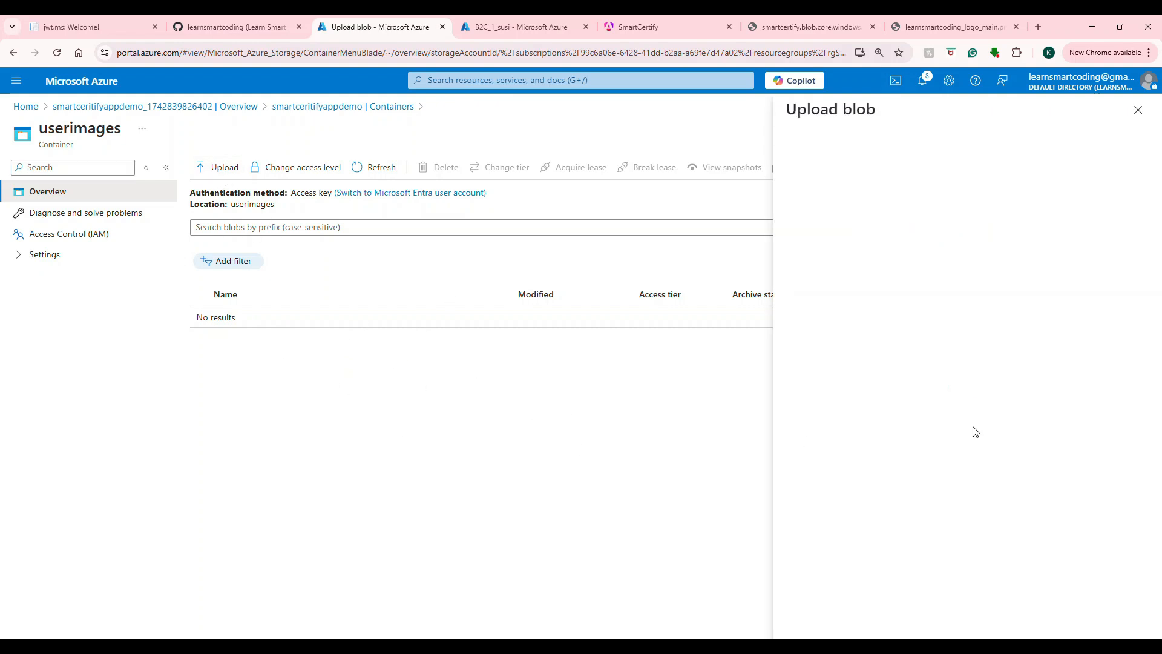
pyautogui.click(968, 242)
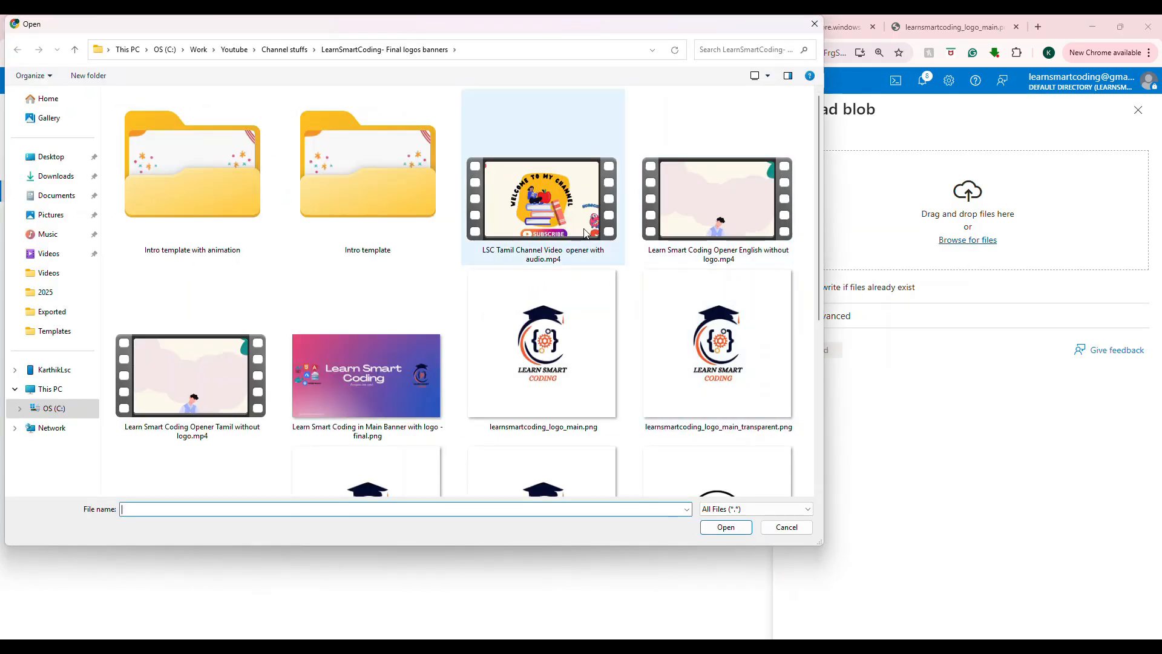
pyautogui.press('Escape')
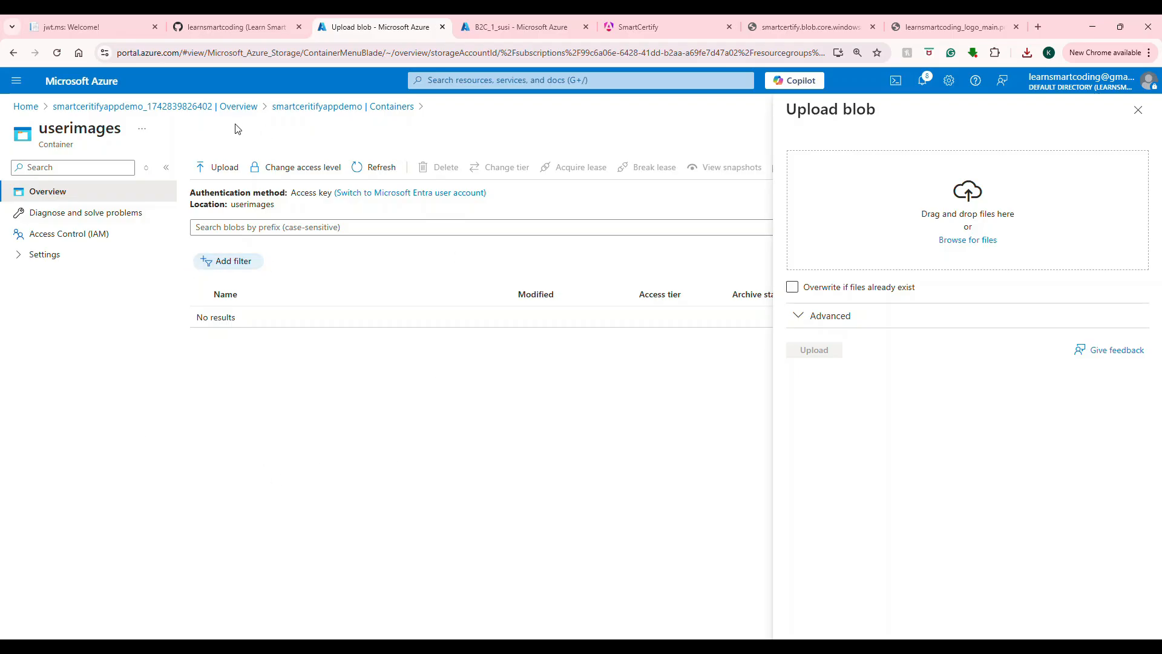
pyautogui.doubleClick(90, 133)
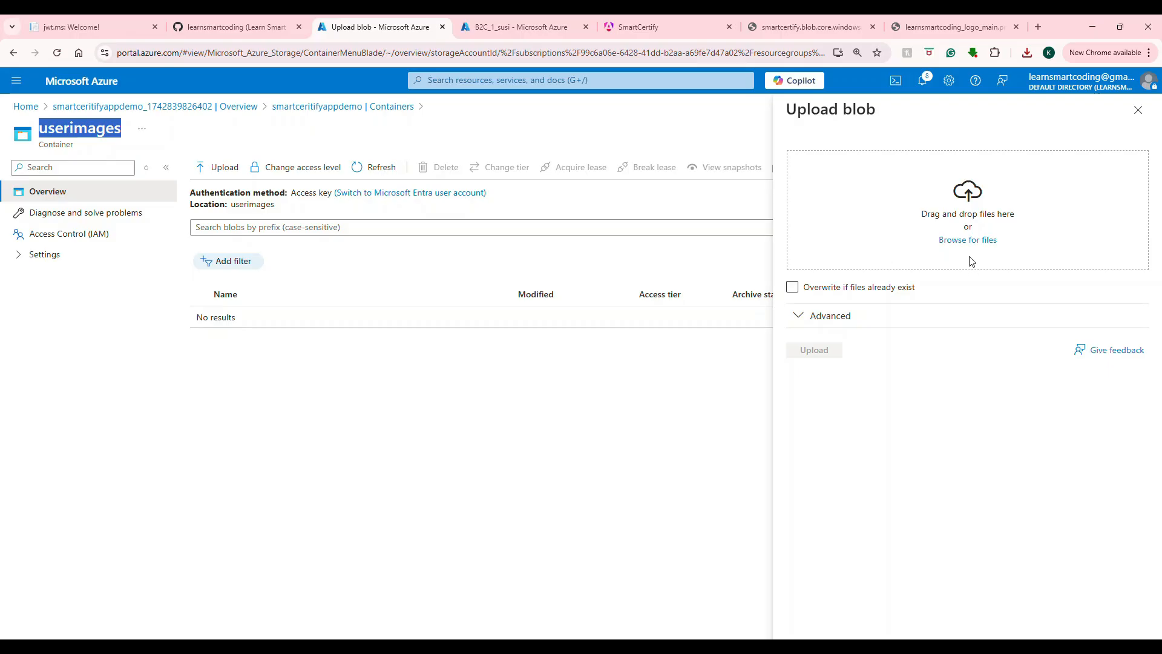
pyautogui.click(968, 240)
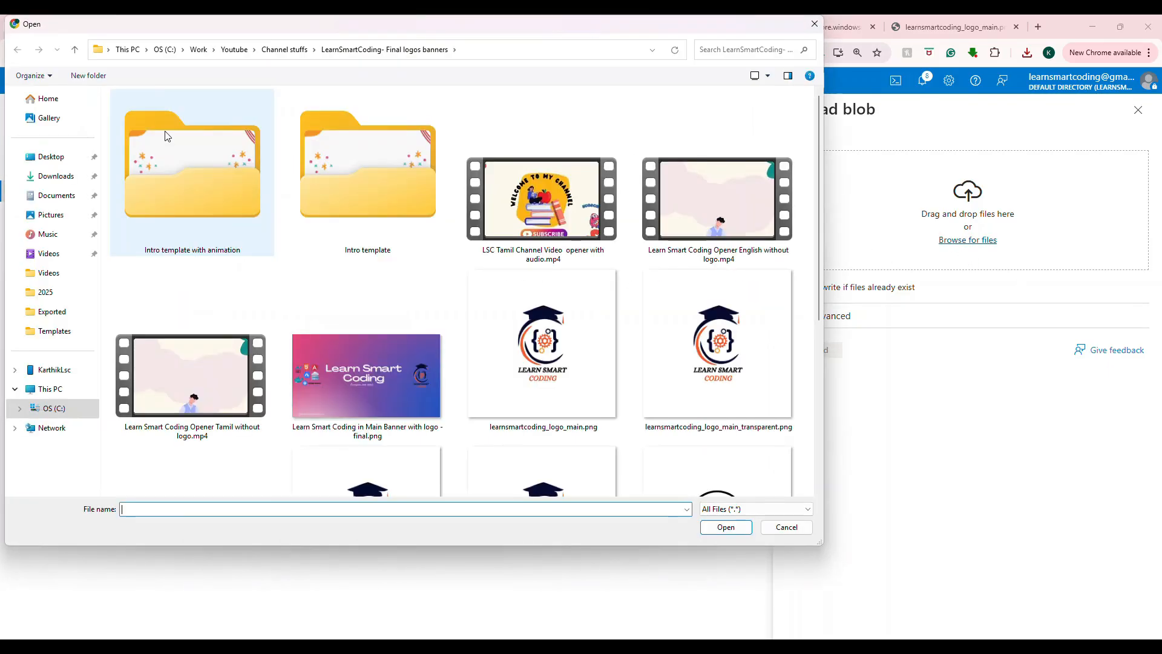
pyautogui.click(56, 177)
pyautogui.doubleClick(189, 176)
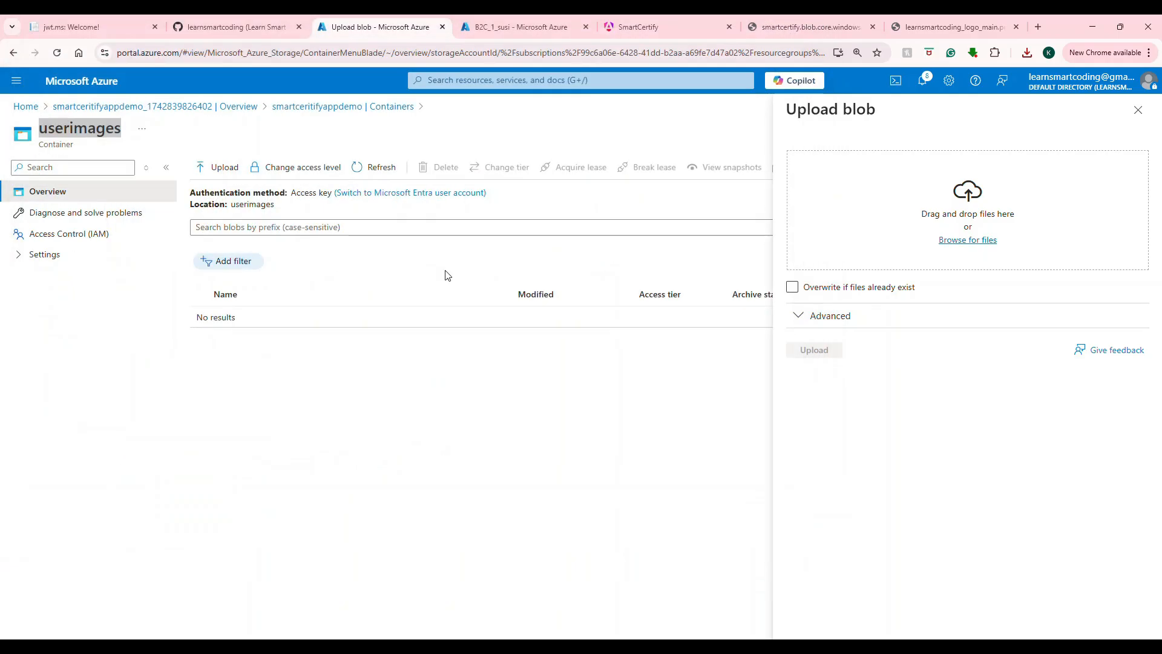
pyautogui.click(829, 350)
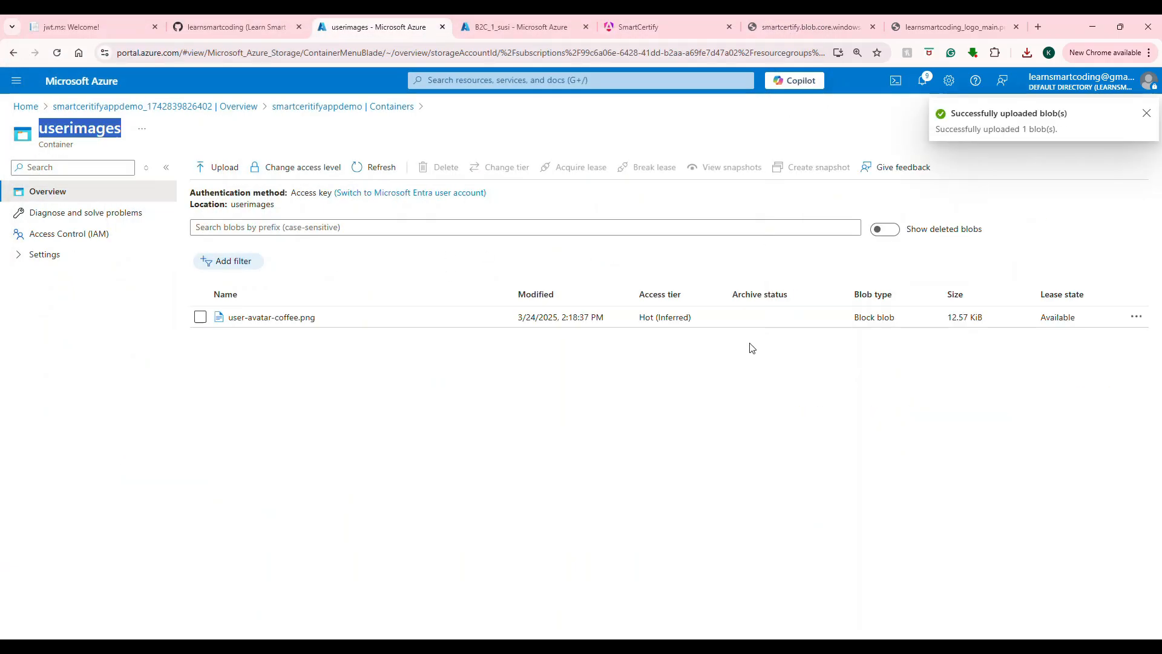
# Step: Copy the user-avatar-coffee.png blob URL and load it in a new tab, which returns ResourceNotFound
pyautogui.click(291, 318)
pyautogui.click(690, 243)
pyautogui.click(1036, 27)
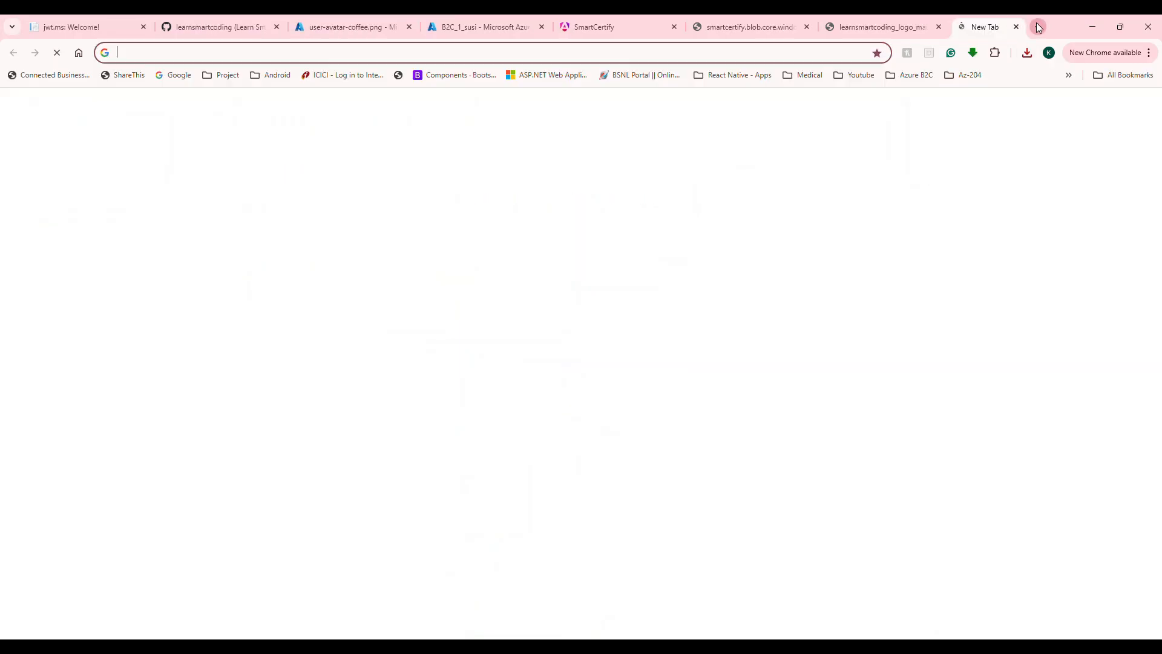
pyautogui.hotkey('ctrl', 'v')
pyautogui.press('Return')
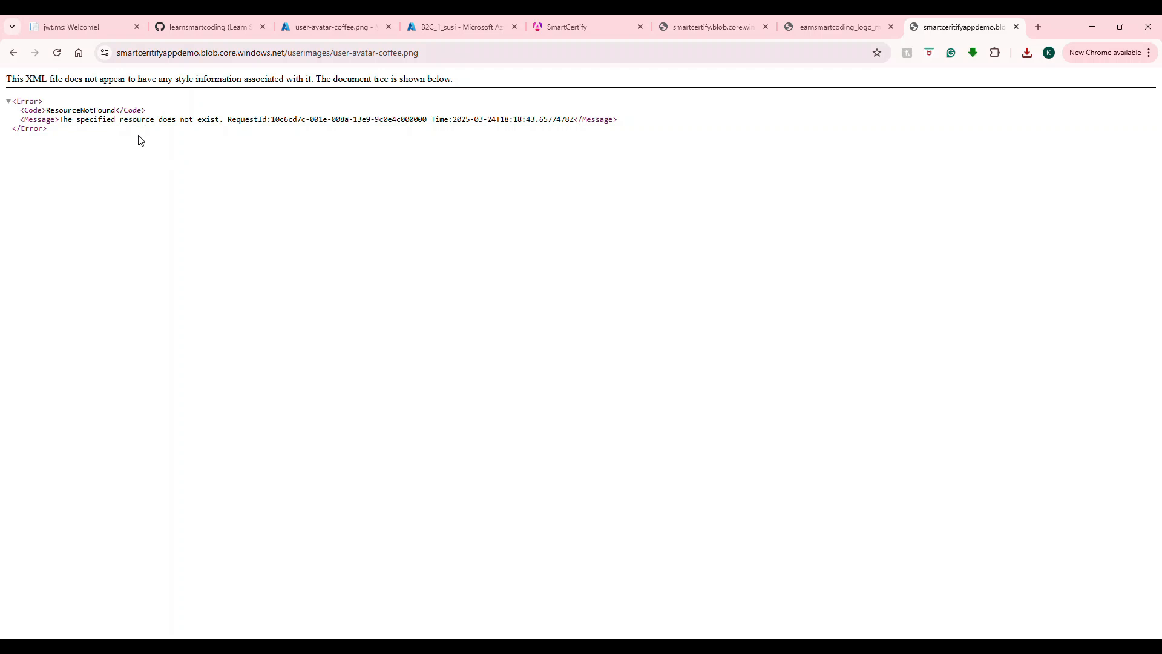
pyautogui.click(313, 30)
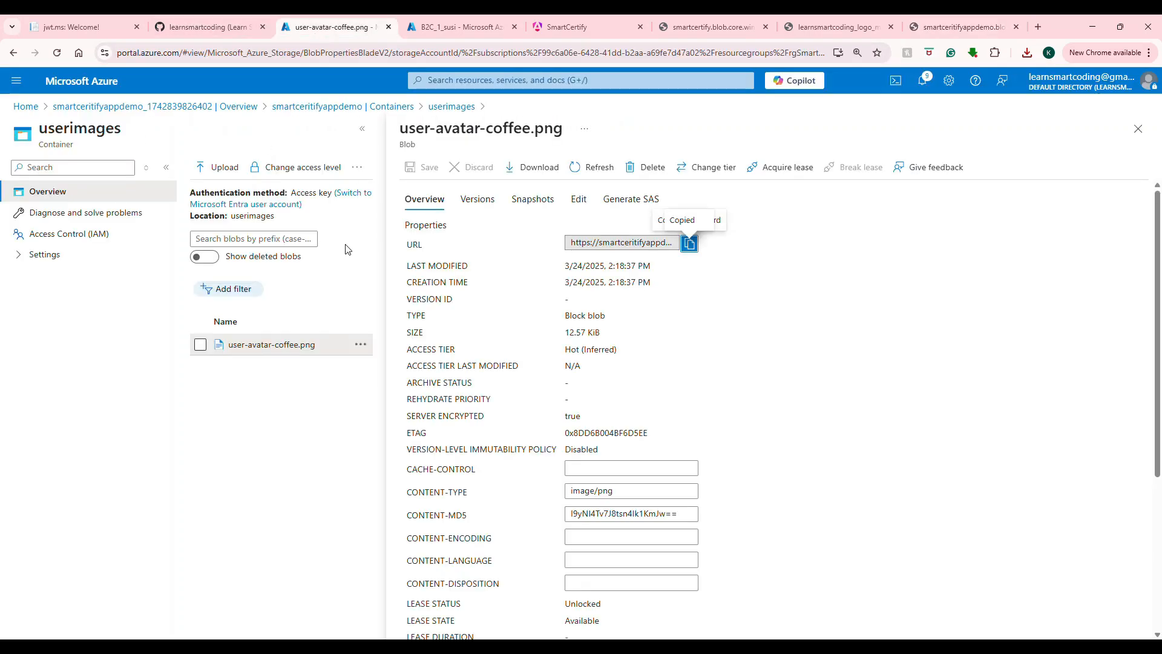
# Step: Reopen user-avatar-coffee.png and review its Overview: 12.57 KiB Hot (Inferred) image/png block blob
pyautogui.click(1138, 128)
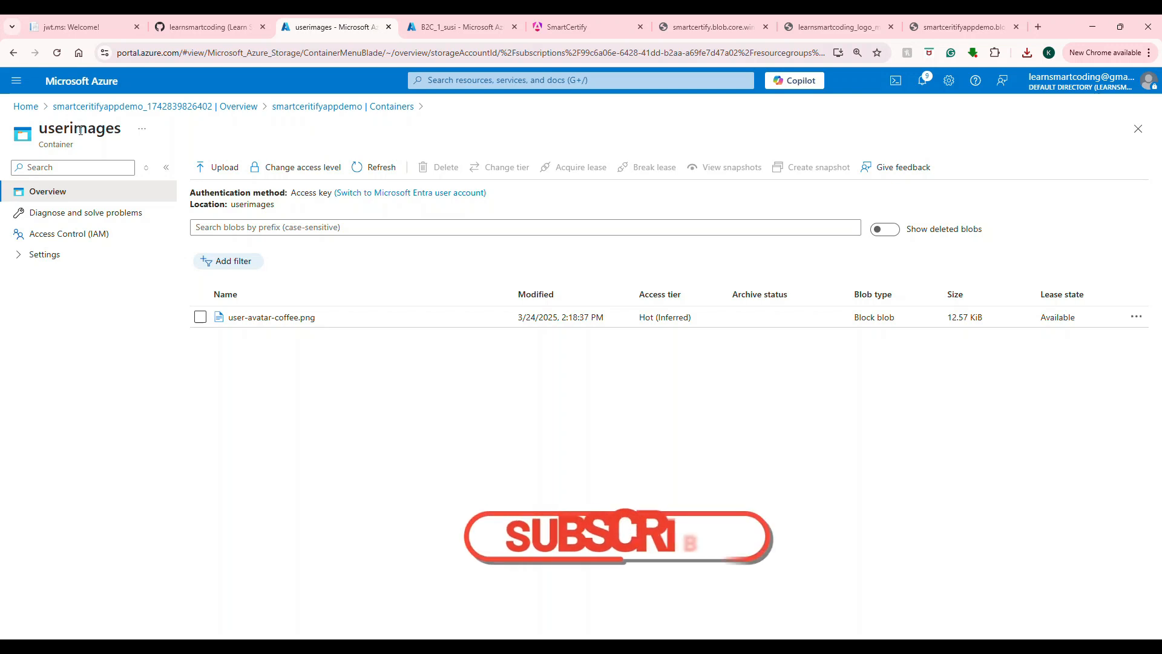
pyautogui.click(272, 317)
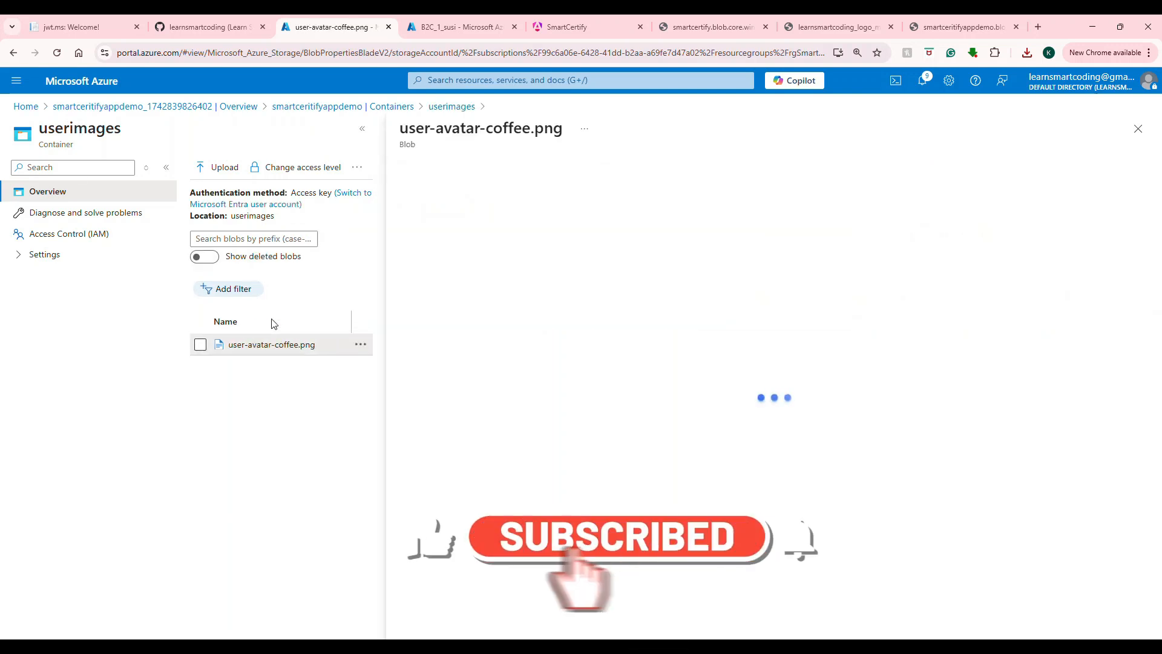
pyautogui.scroll(-1, 769, 362)
pyautogui.scroll(-3, 768, 363)
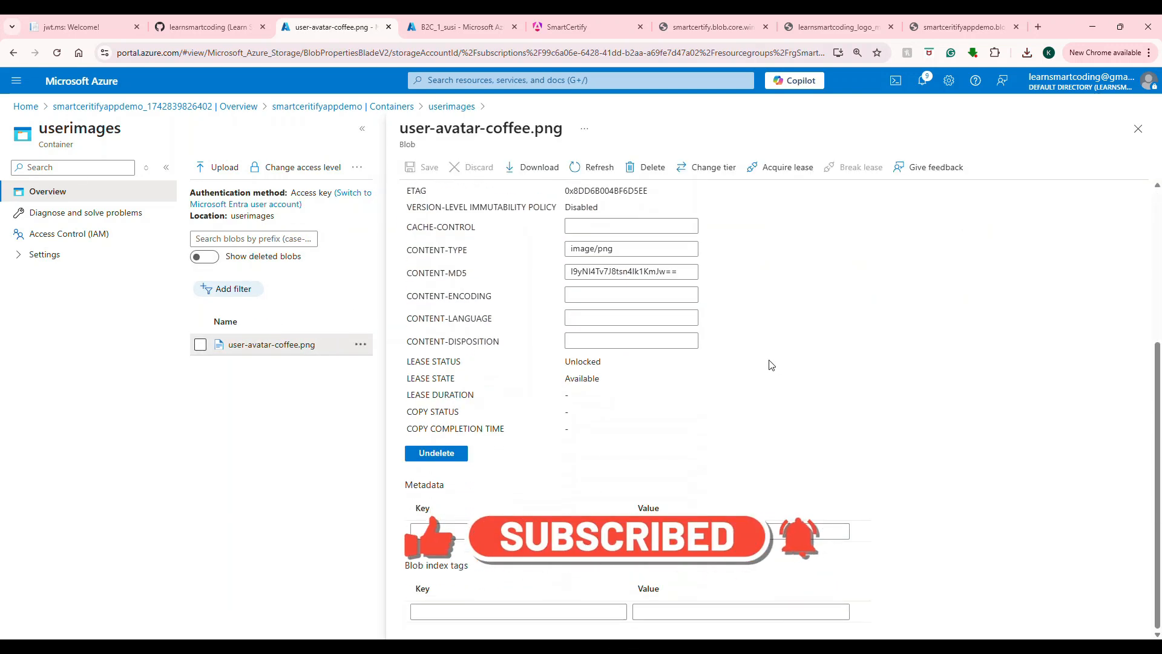
pyautogui.scroll(4, 771, 365)
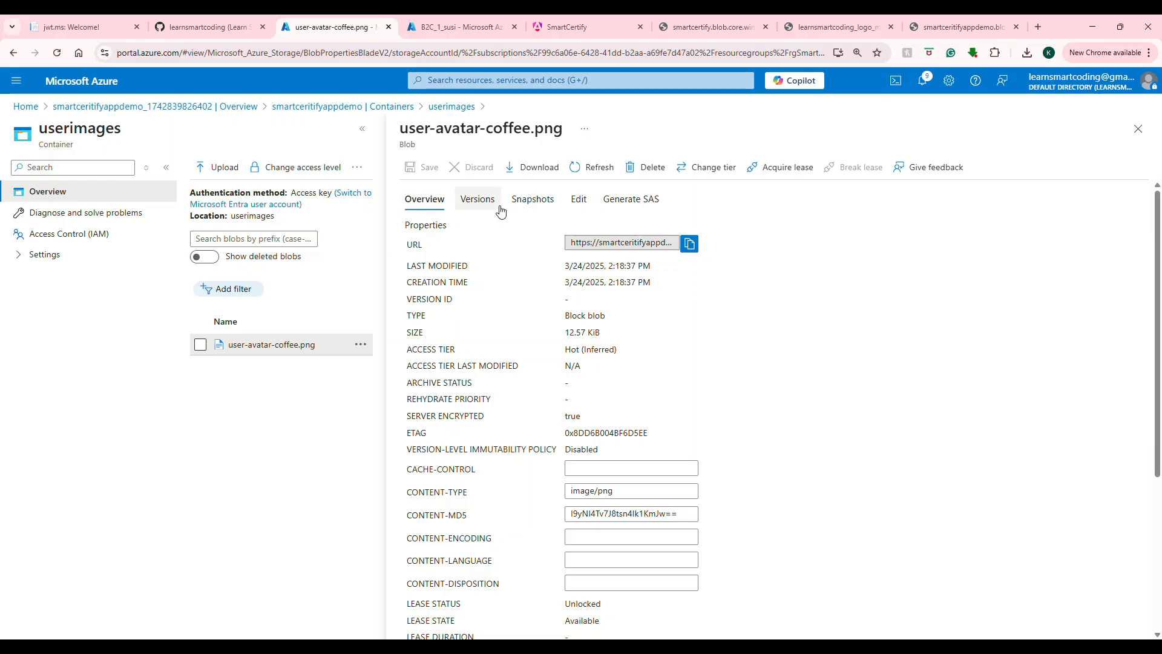
# Step: Generate a Read-only SAS token and URL for the avatar blob, expiring 03/24/2025 10:19:30 PM
pyautogui.click(637, 201)
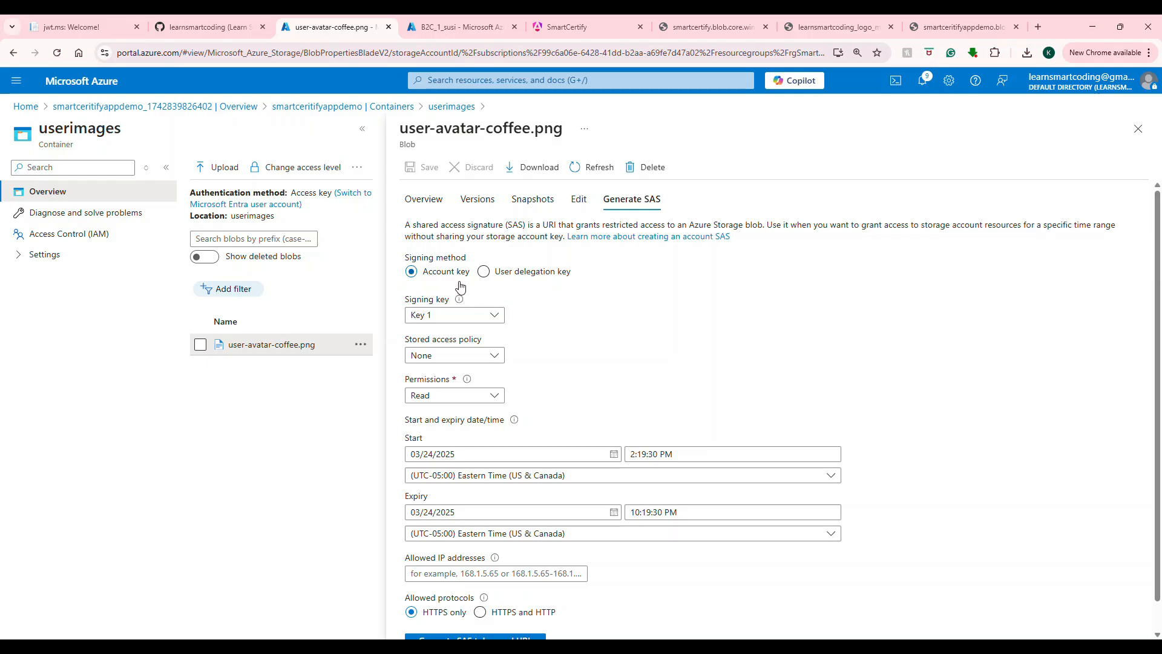
pyautogui.scroll(-1, 449, 314)
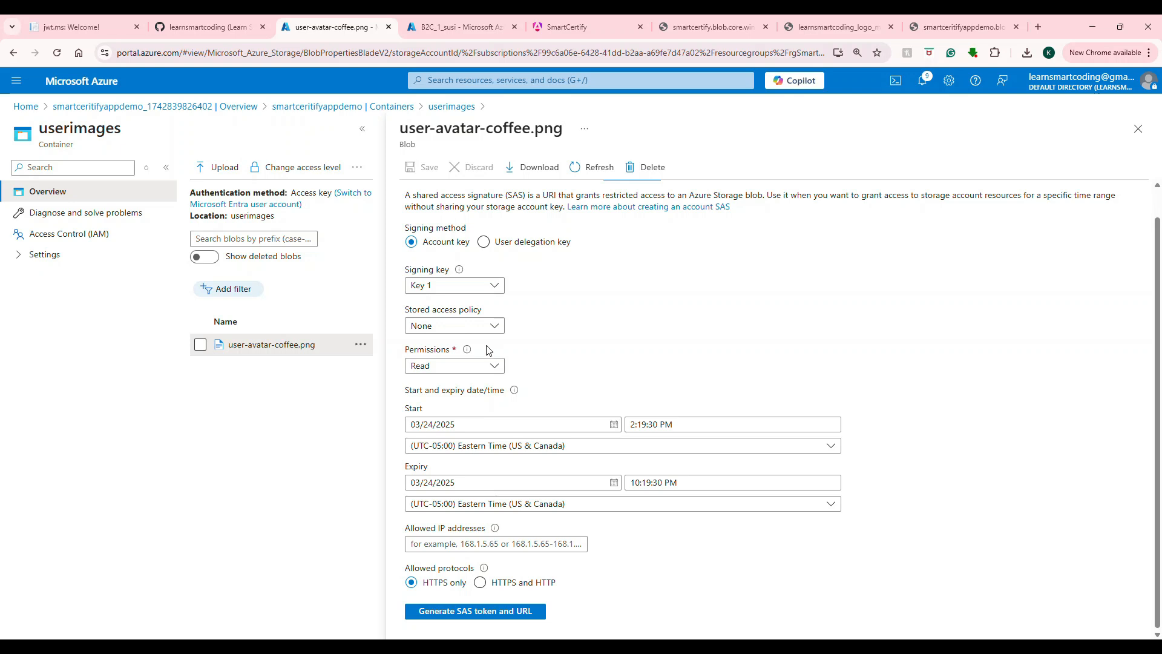
pyautogui.click(474, 366)
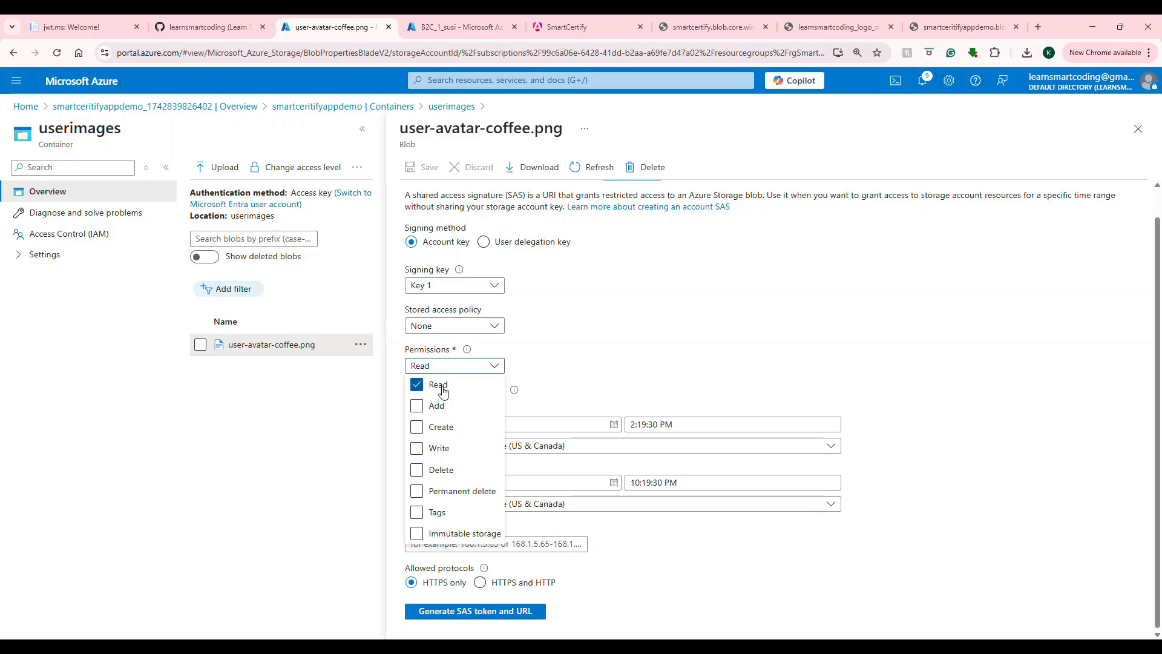
pyautogui.click(641, 355)
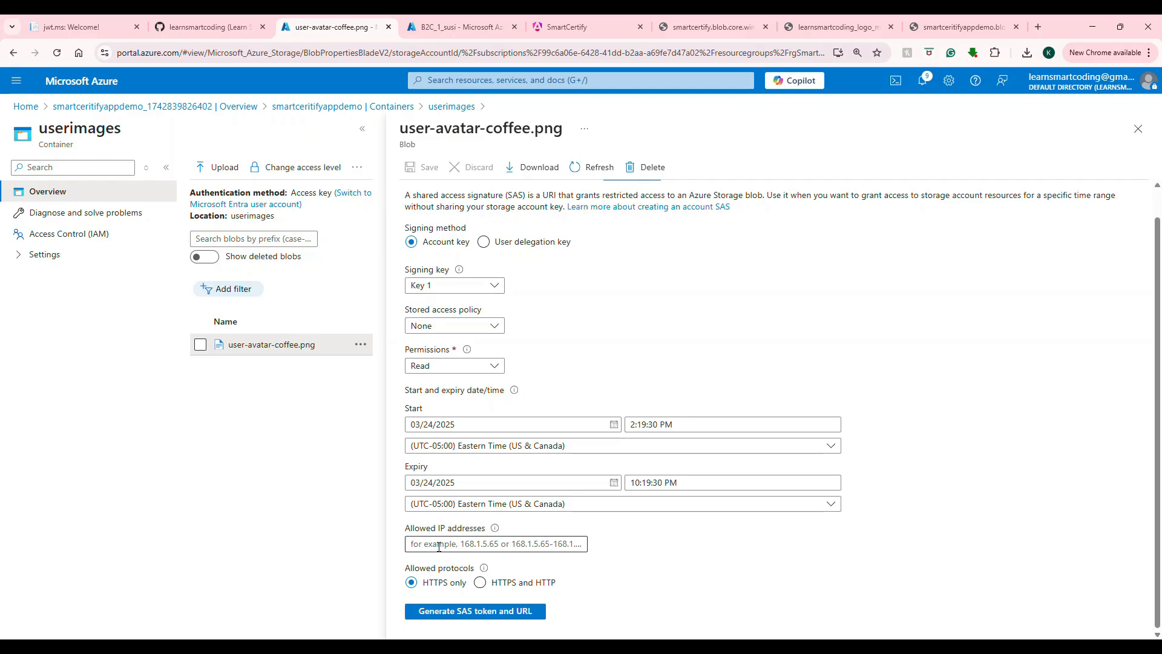
pyautogui.click(427, 611)
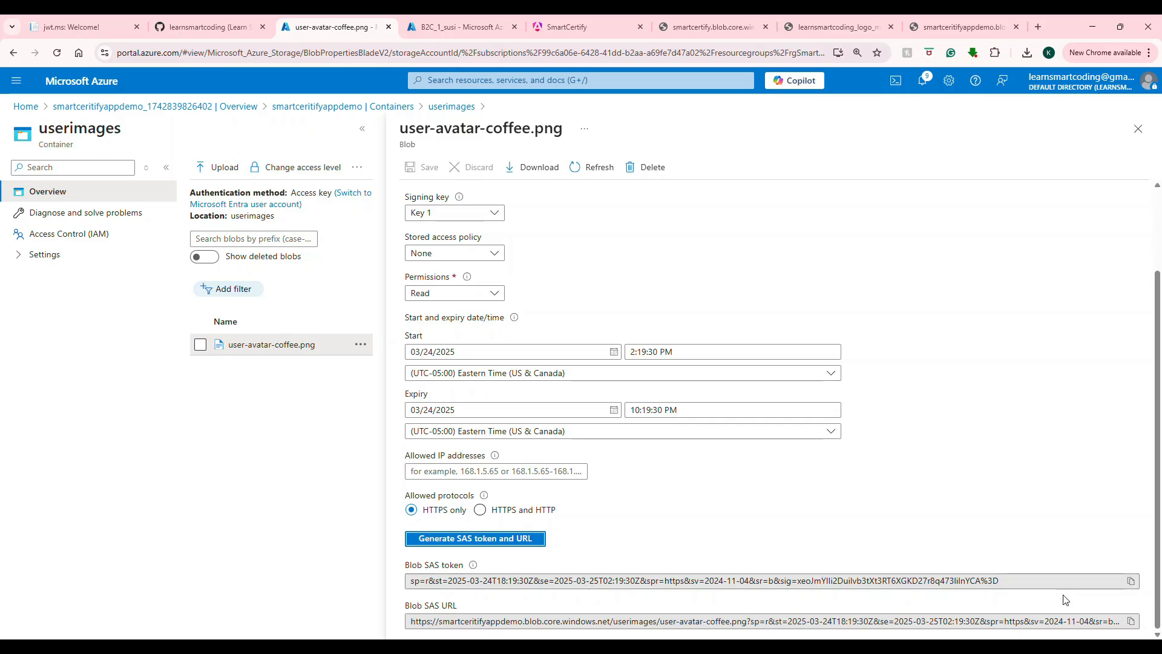
# Step: Paste the copied Blob SAS URL into the error tab's address, then select its ?sp= query string
pyautogui.click(1132, 622)
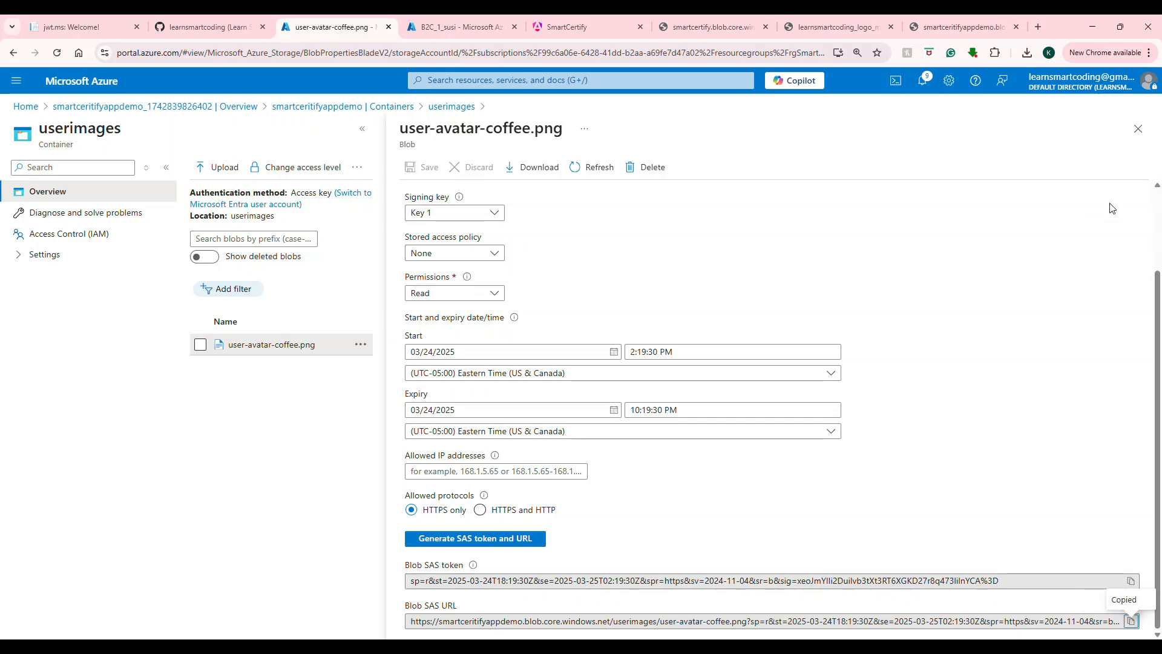
pyautogui.click(975, 24)
pyautogui.click(652, 53)
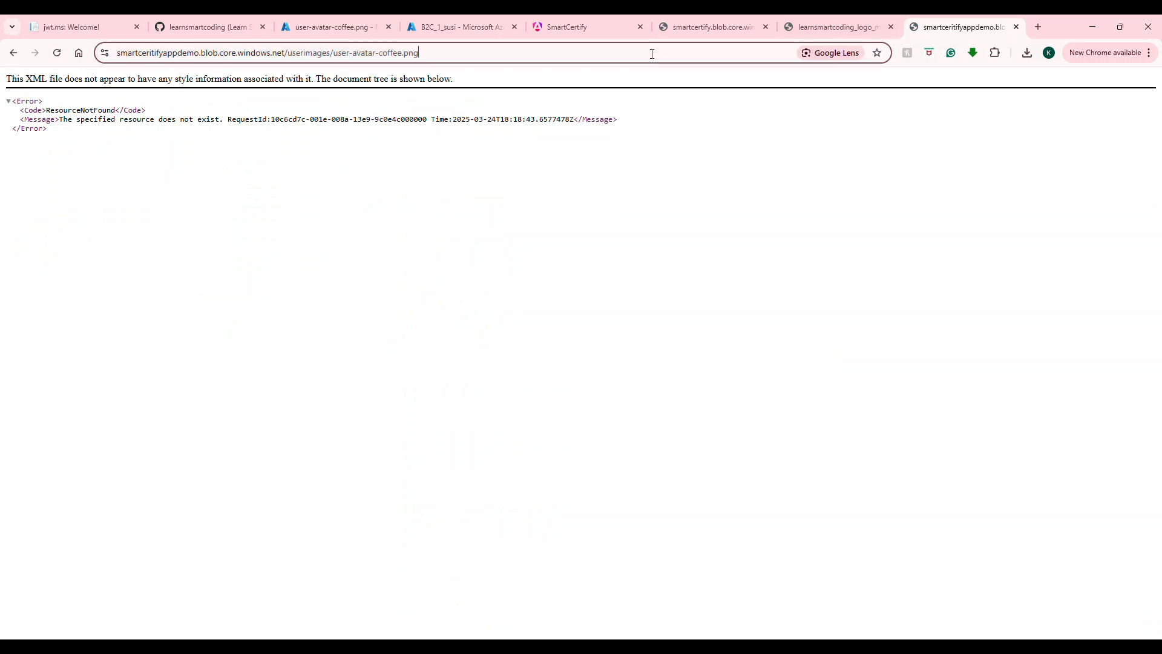
pyautogui.click(652, 54)
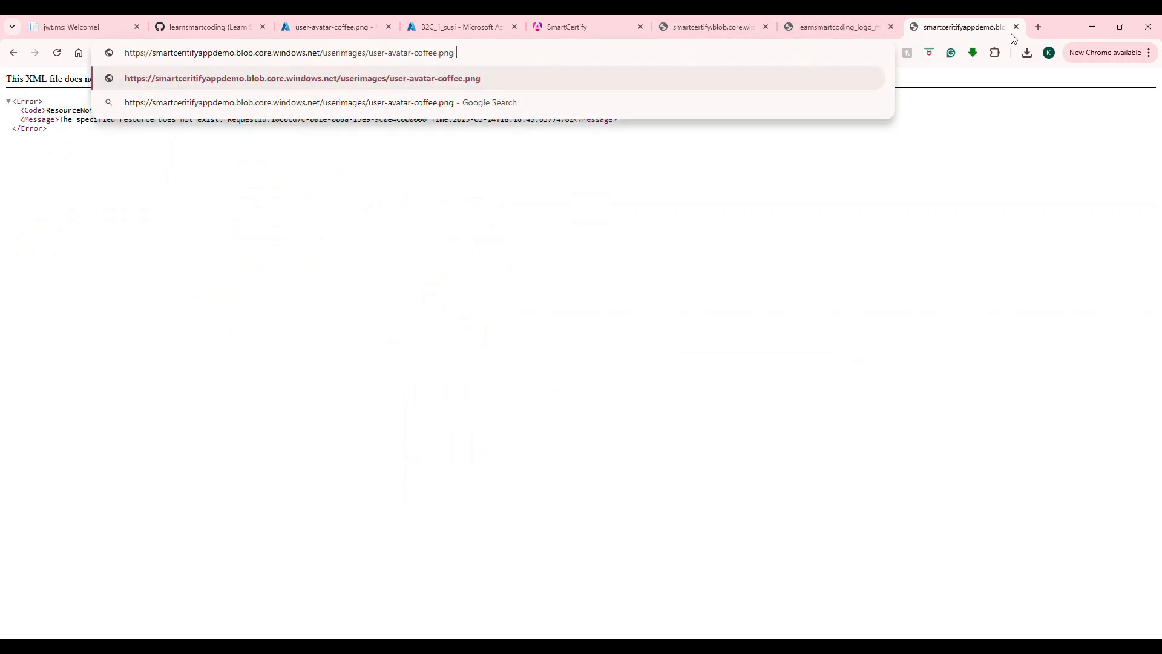
pyautogui.hotkey('ctrl', 'v')
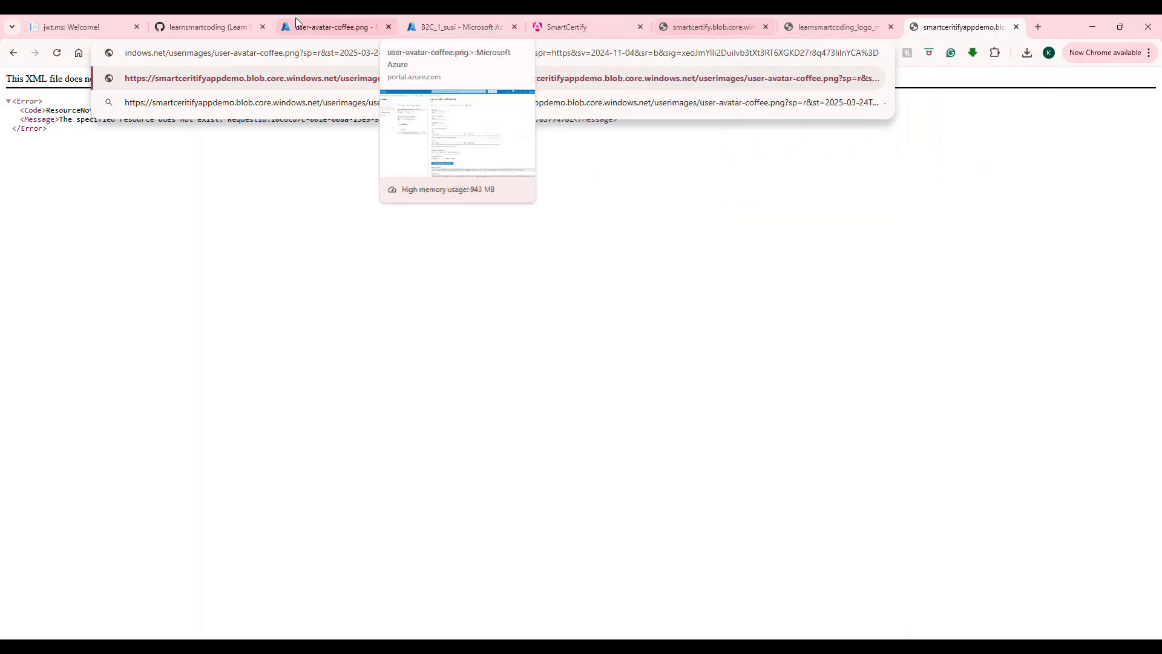
pyautogui.click(333, 26)
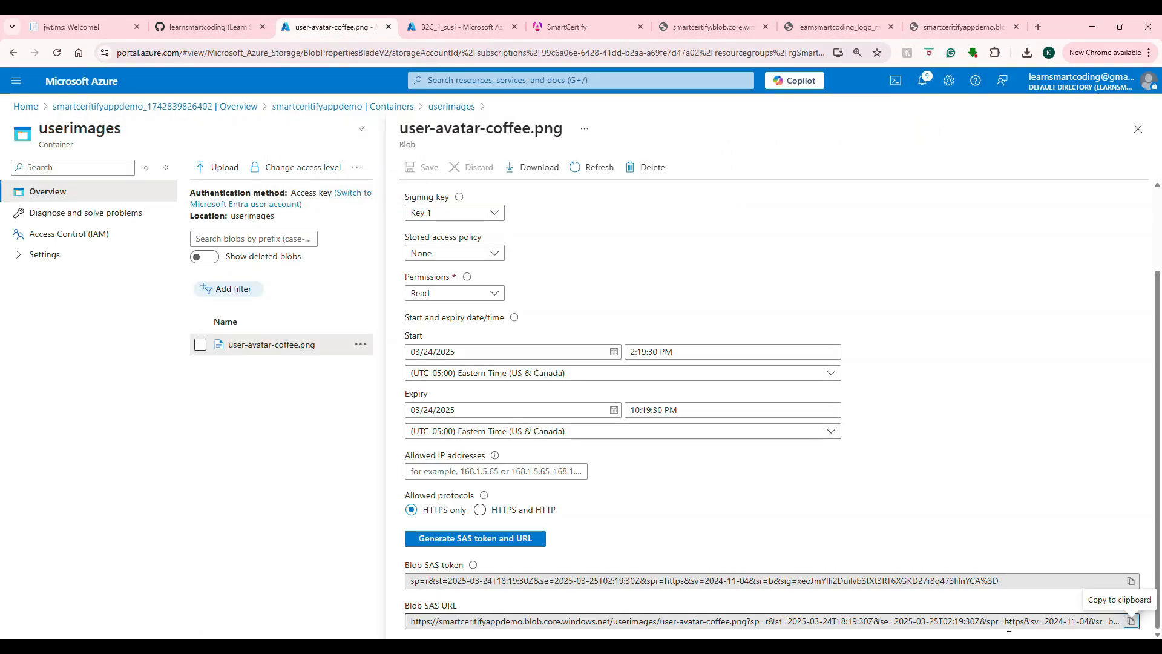
pyautogui.moveTo(750, 625); pyautogui.dragTo(1132, 625)
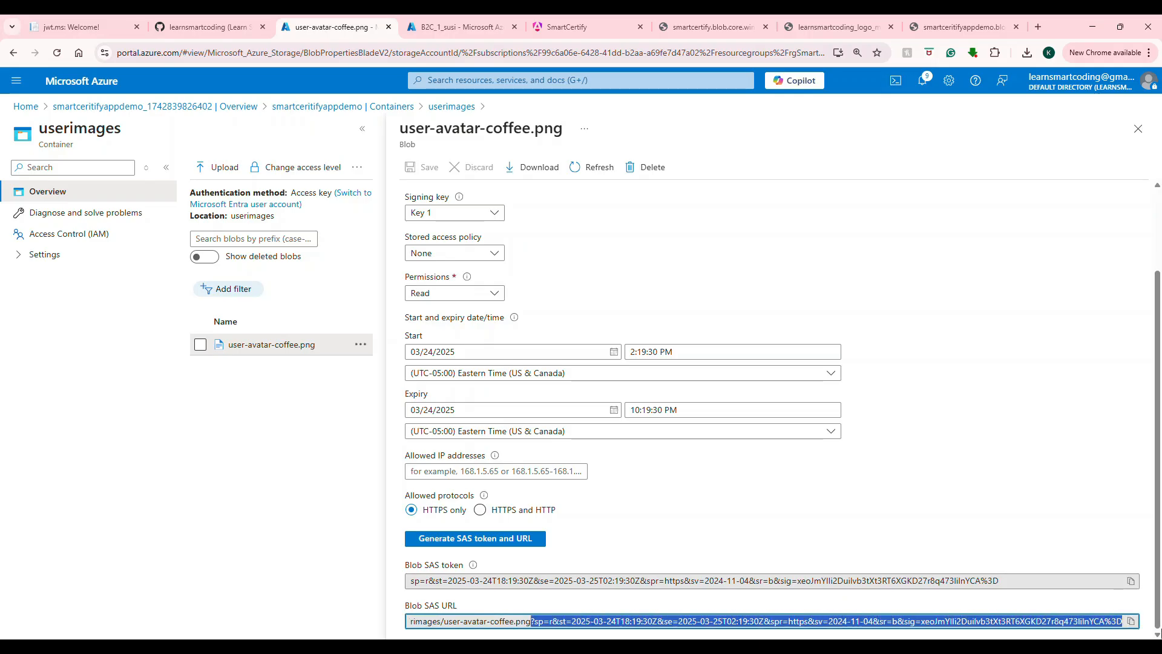
# Step: Copy the SAS query string to the blob tab and trim the address back to end at .png
pyautogui.hotkey('ctrl', 'c')
pyautogui.click(954, 26)
pyautogui.hotkey('ctrl', 'v')
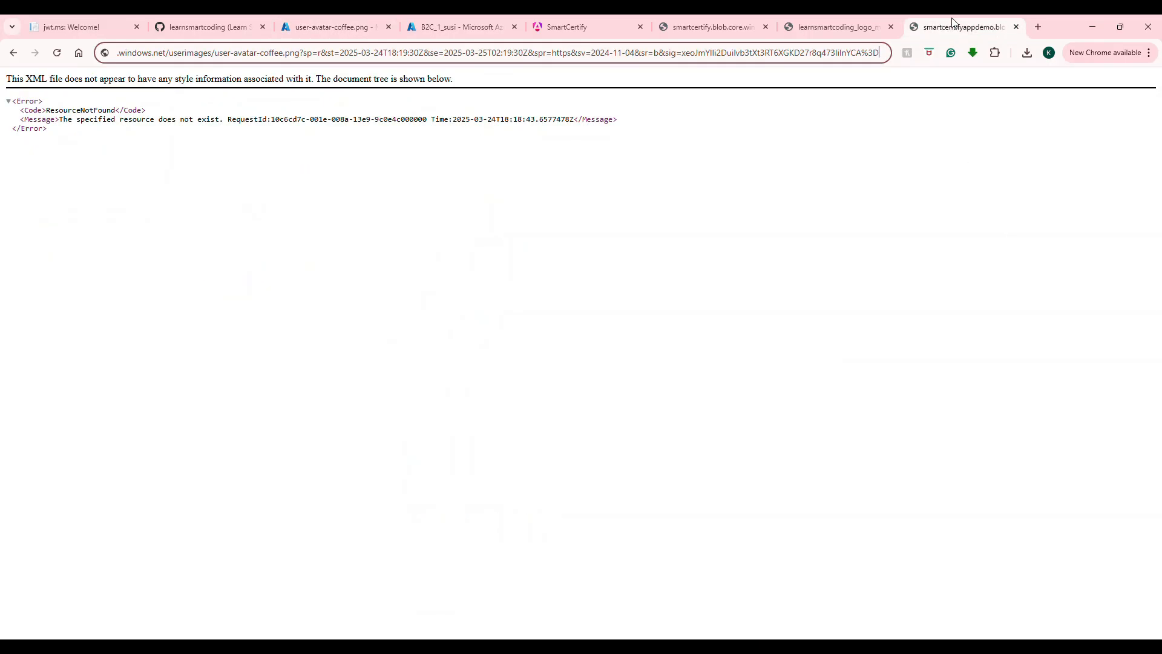
pyautogui.press('Home')
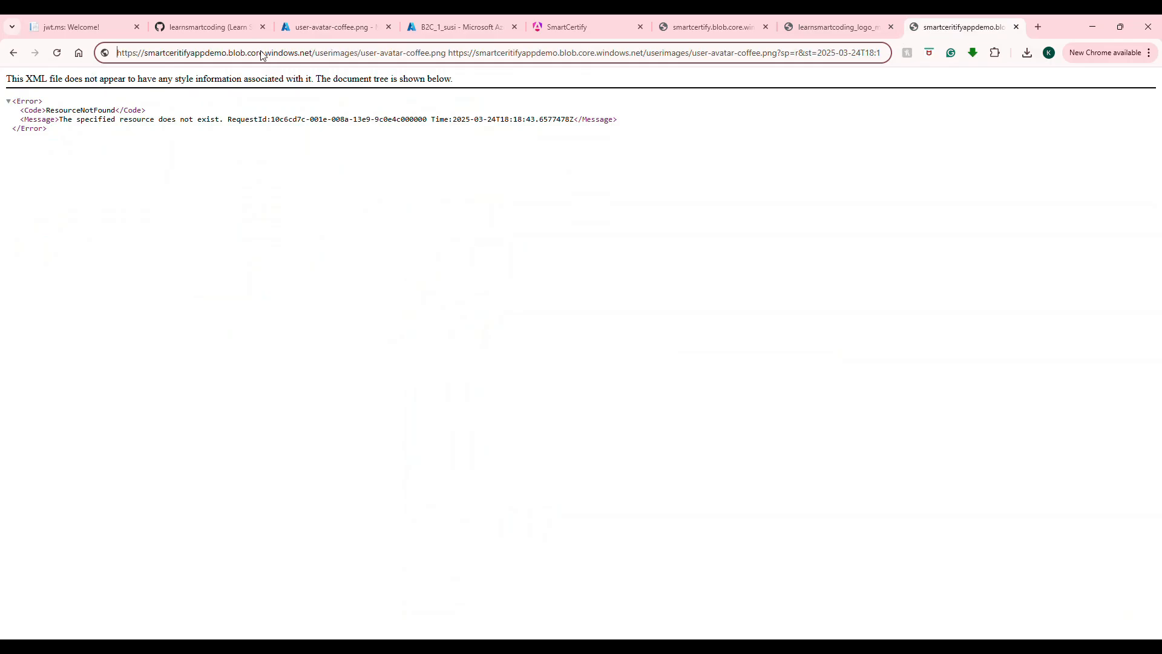
pyautogui.click(447, 52)
pyautogui.hotkey('shift', 'End')
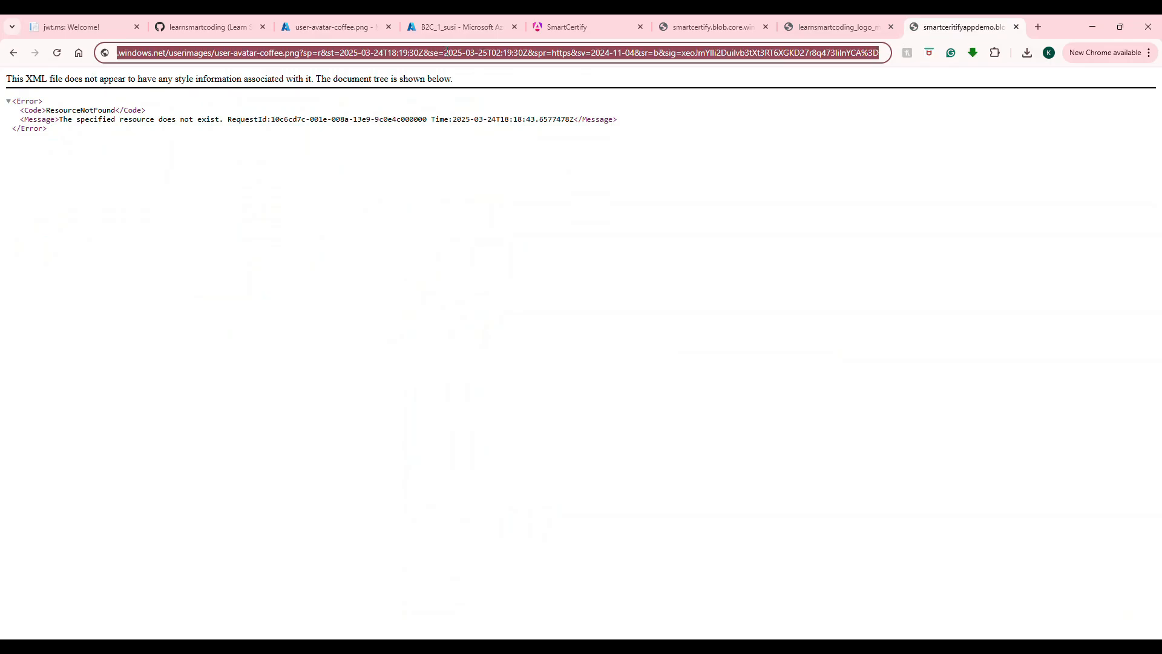
pyautogui.press('Delete')
pyautogui.press('Return')
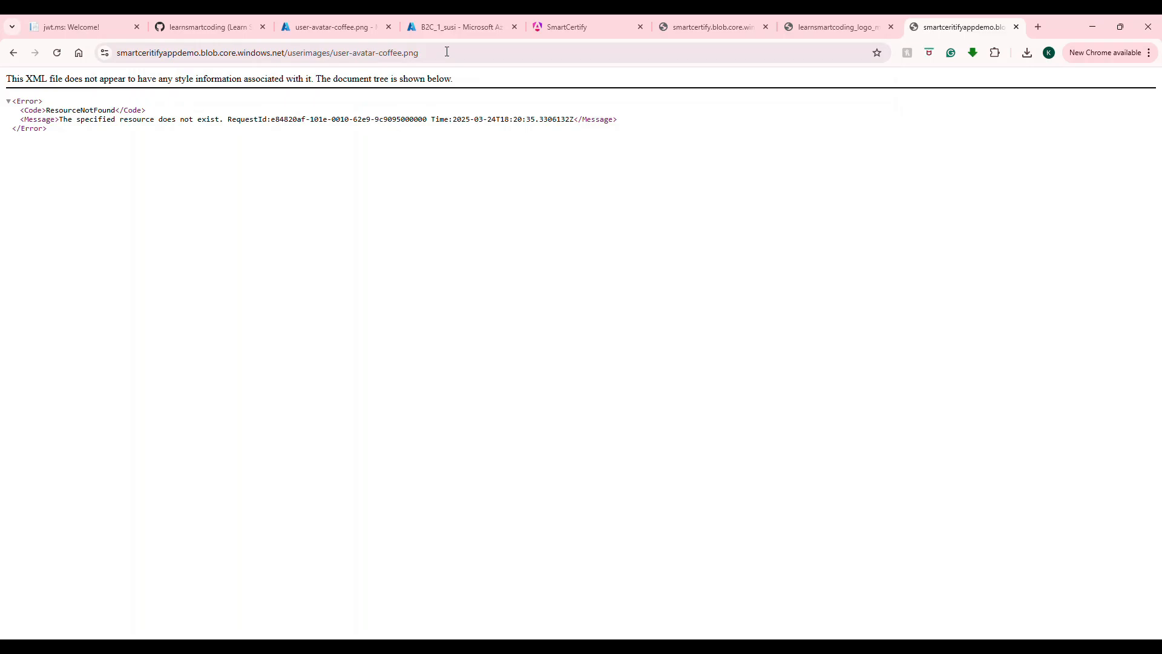
# Step: Append ? and the SAS query string after .png, removing the doubled ?, so the avatar displays
pyautogui.click(447, 52)
pyautogui.click(448, 52)
pyautogui.write('?')
pyautogui.hotkey('ctrl', 'v')
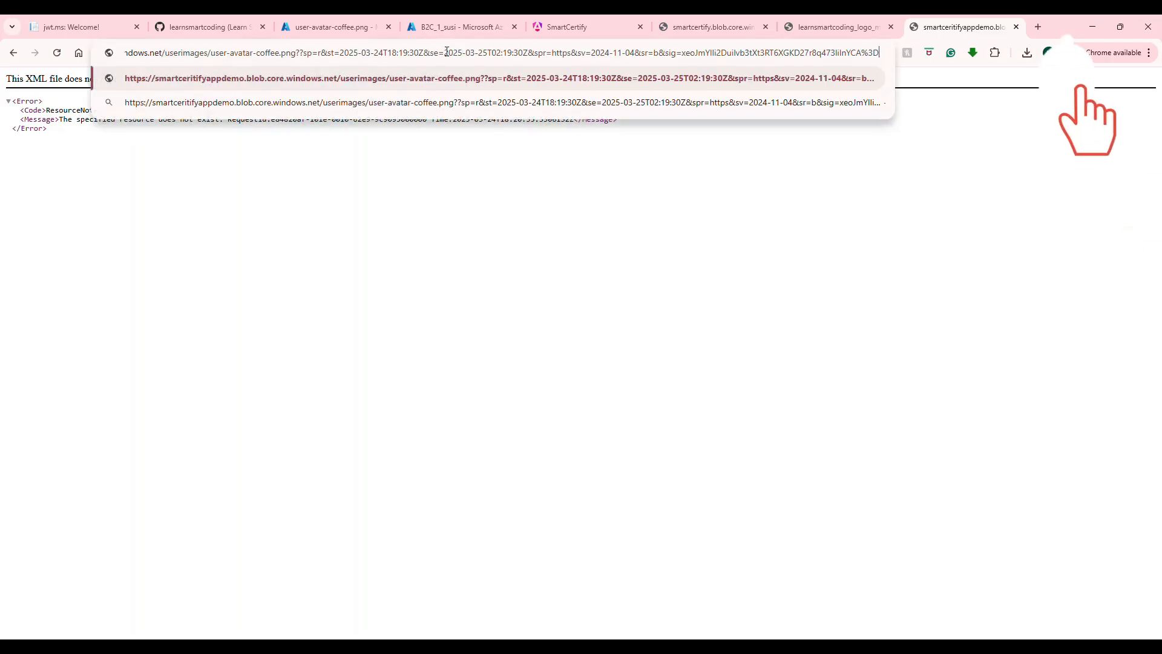
pyautogui.press('Return')
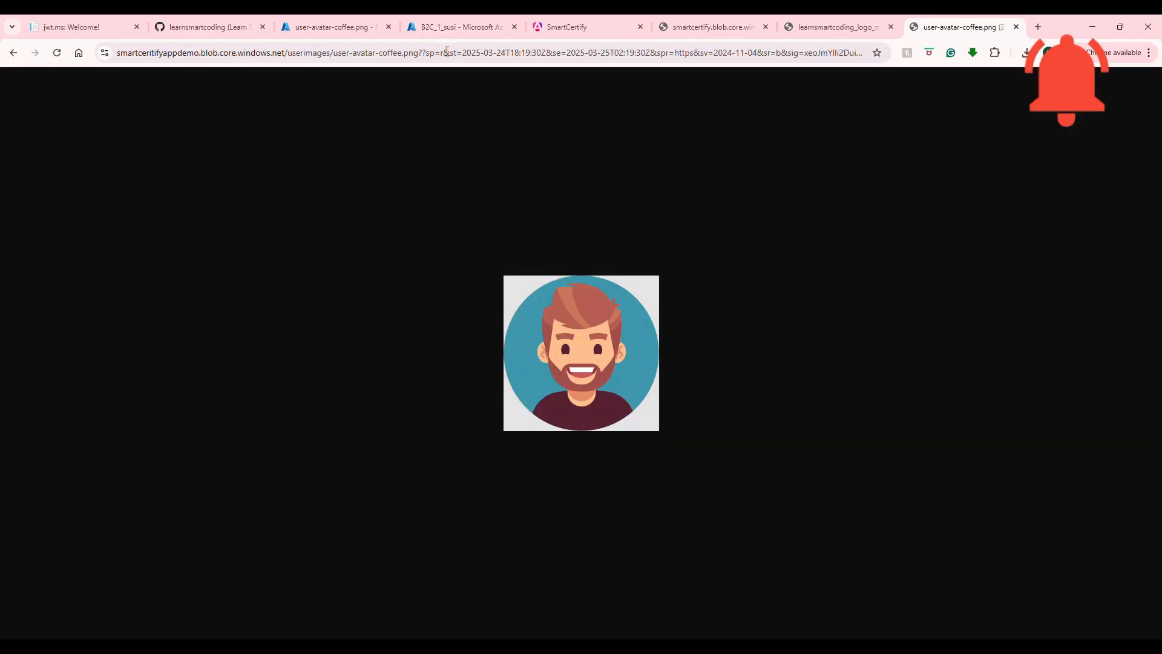
pyautogui.click(446, 52)
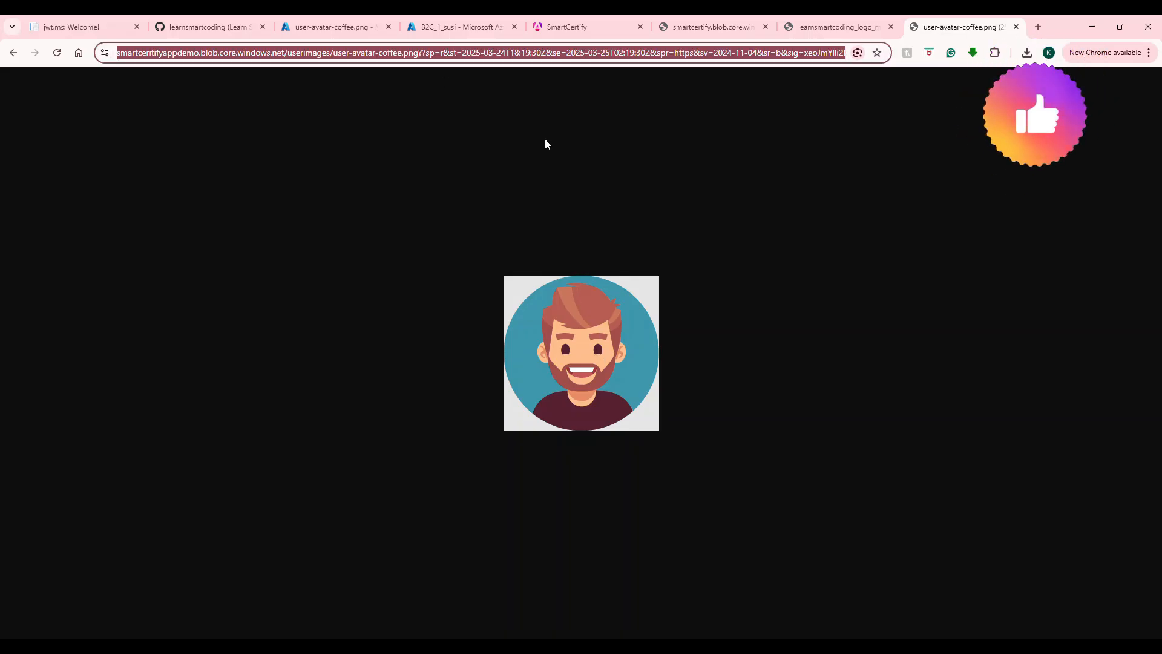
pyautogui.click(431, 54)
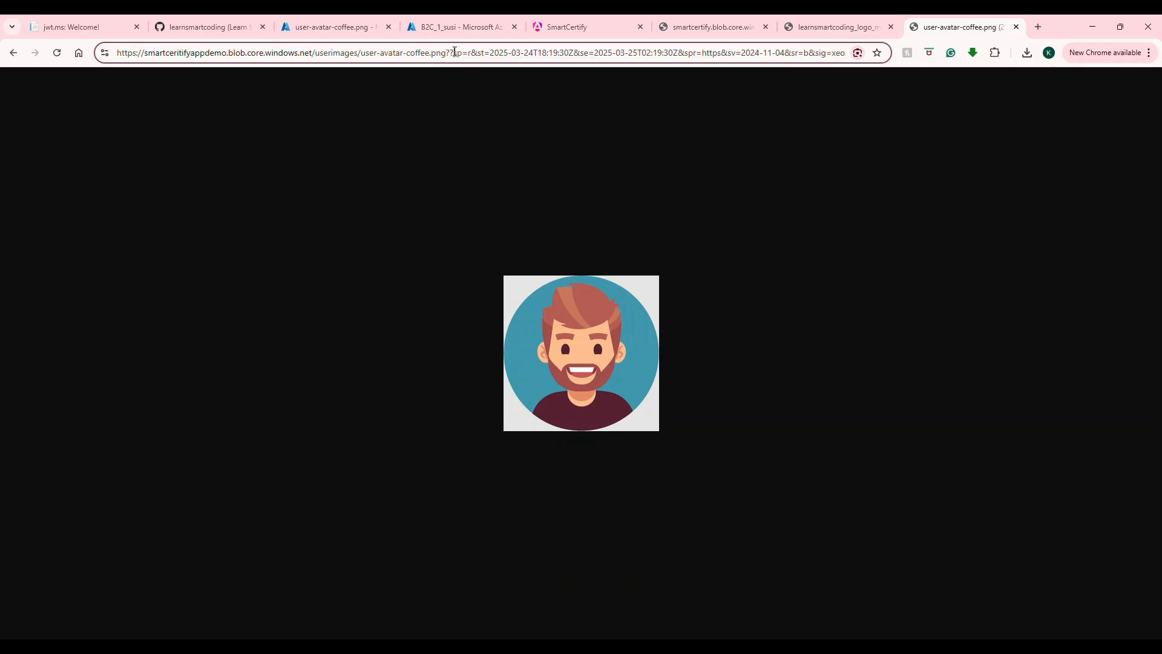
pyautogui.press('BackSpace')
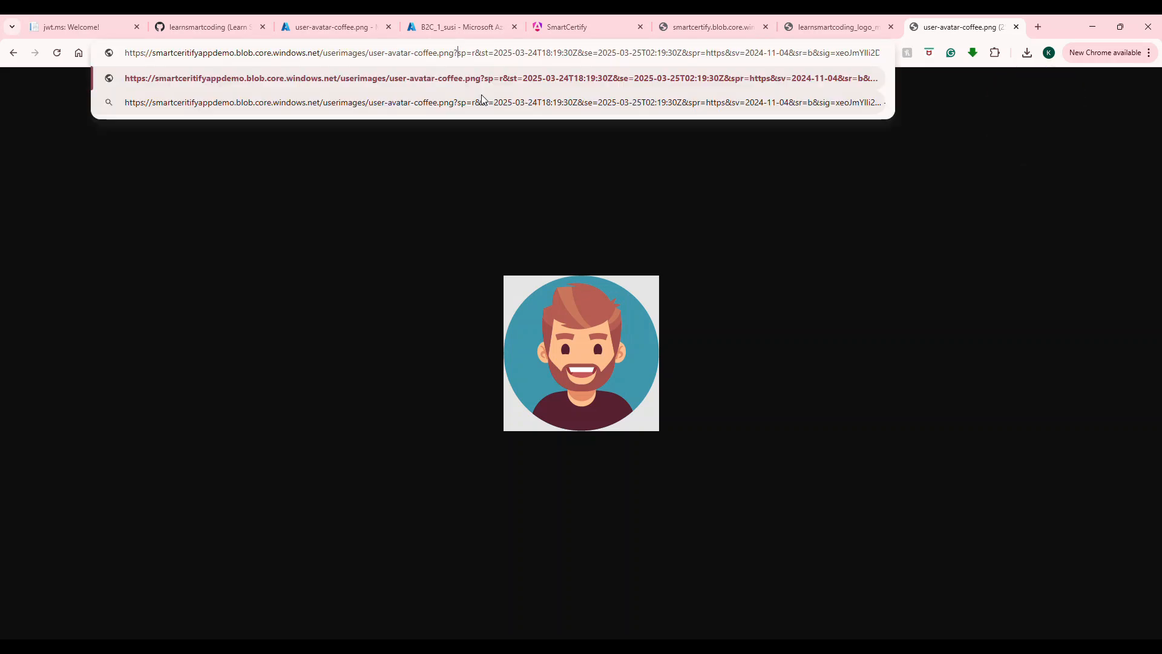
pyautogui.click(488, 53)
pyautogui.moveTo(503, 53); pyautogui.dragTo(699, 49)
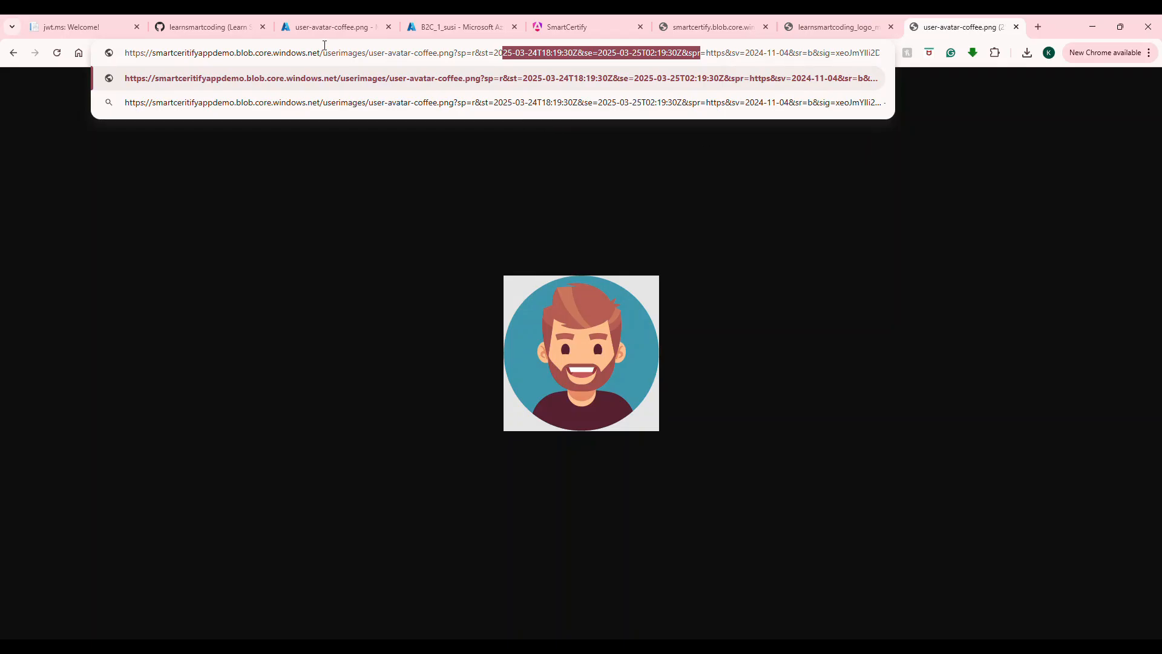
pyautogui.click(317, 28)
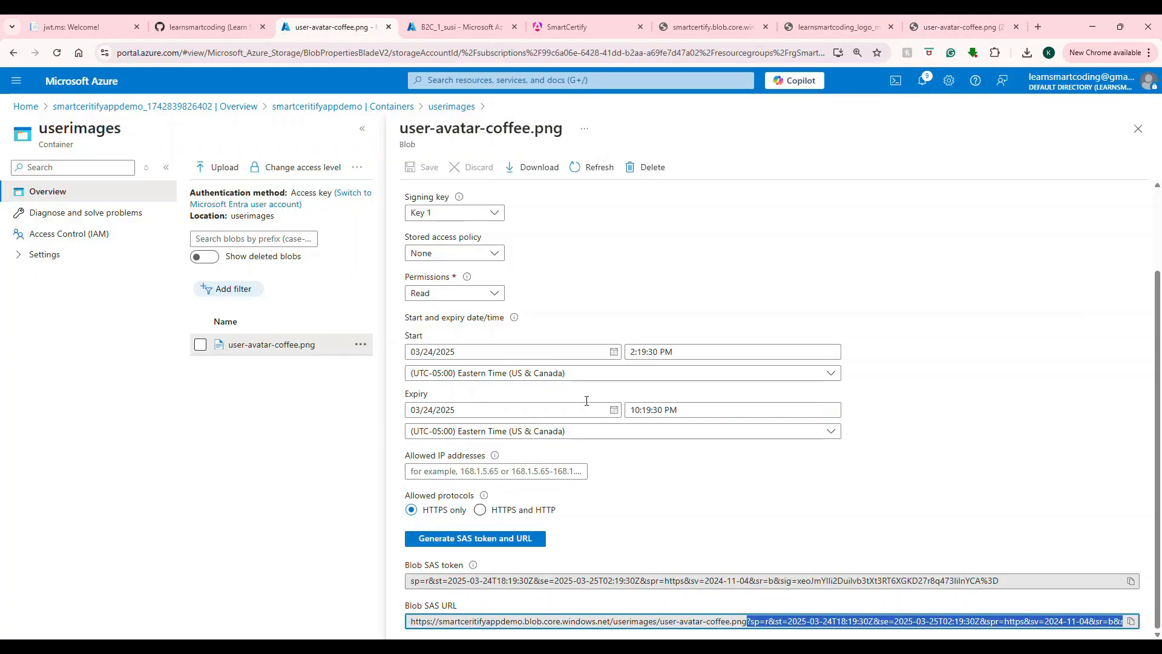
# Step: Close the blob details, select the avatar blob, and cancel the access level change, keeping Private
pyautogui.click(1139, 129)
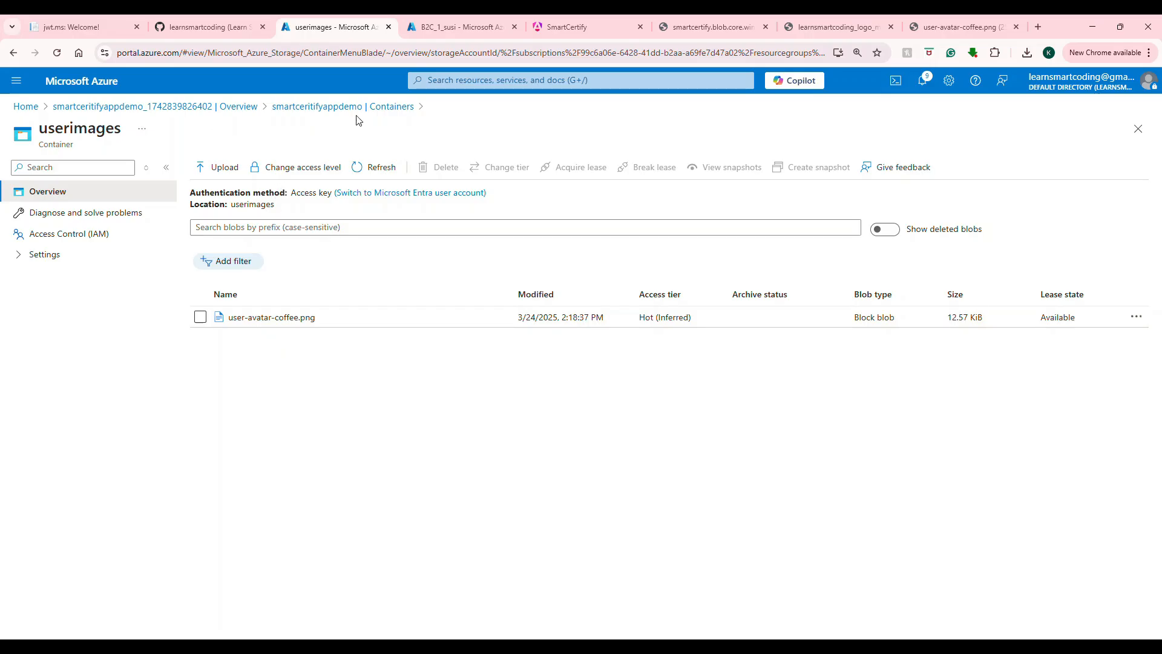
pyautogui.click(201, 318)
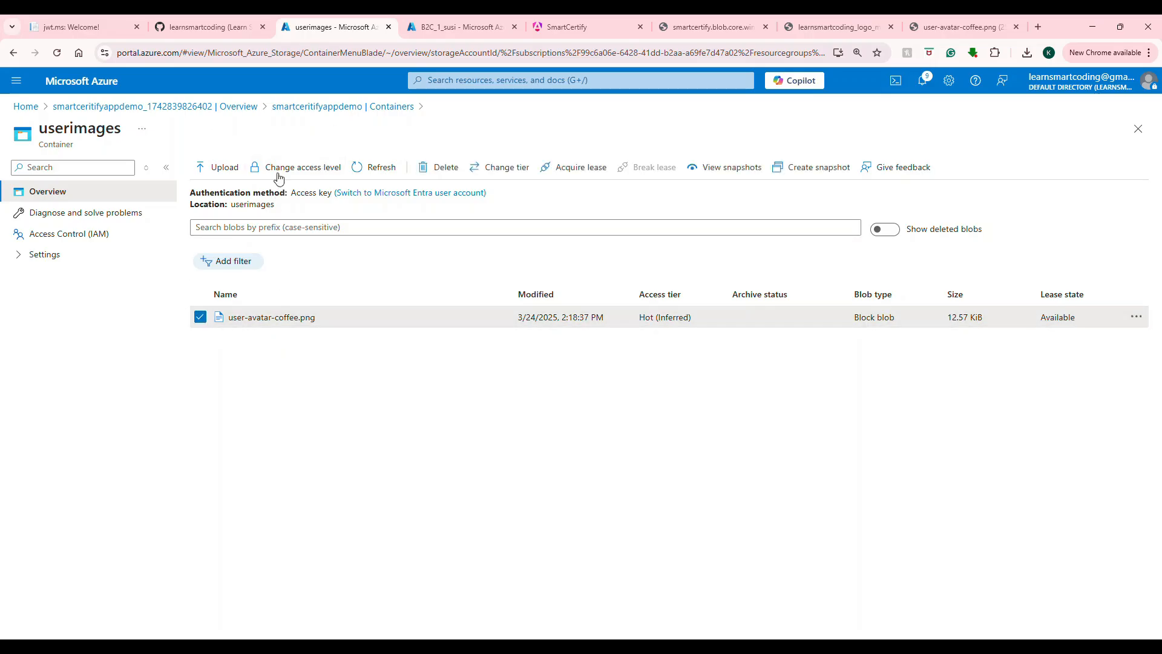
pyautogui.click(304, 169)
pyautogui.click(264, 253)
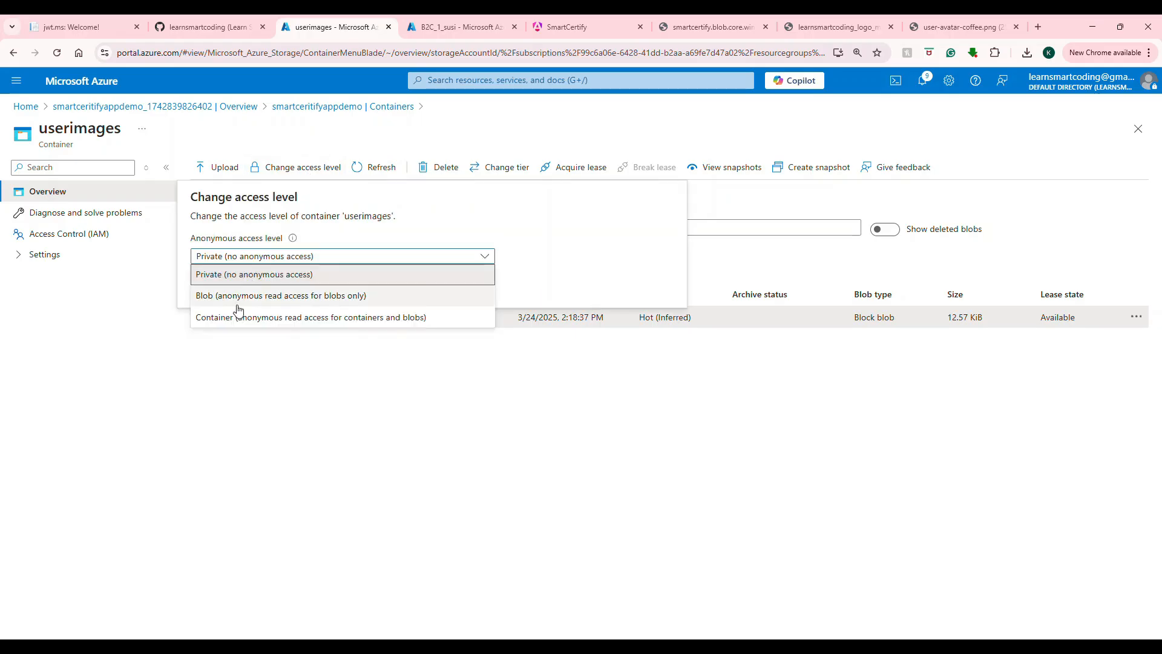
pyautogui.click(315, 409)
pyautogui.click(273, 289)
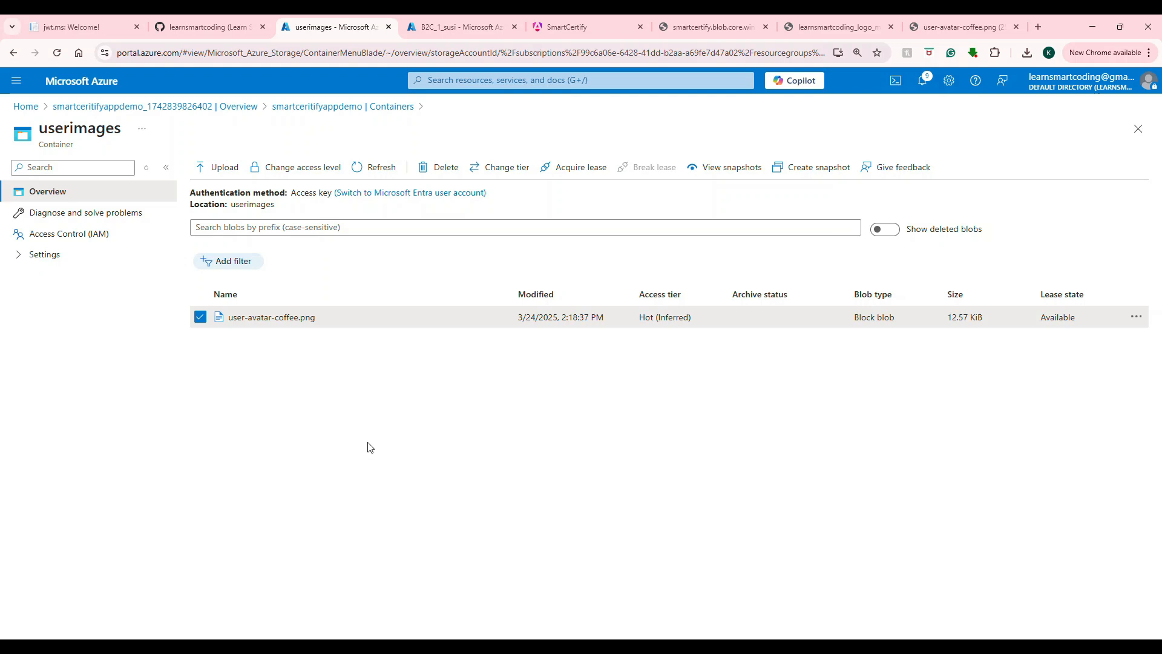
# Step: Switch to the SmartCertify tab and go to its Videos page of course thumbnails
pyautogui.click(592, 23)
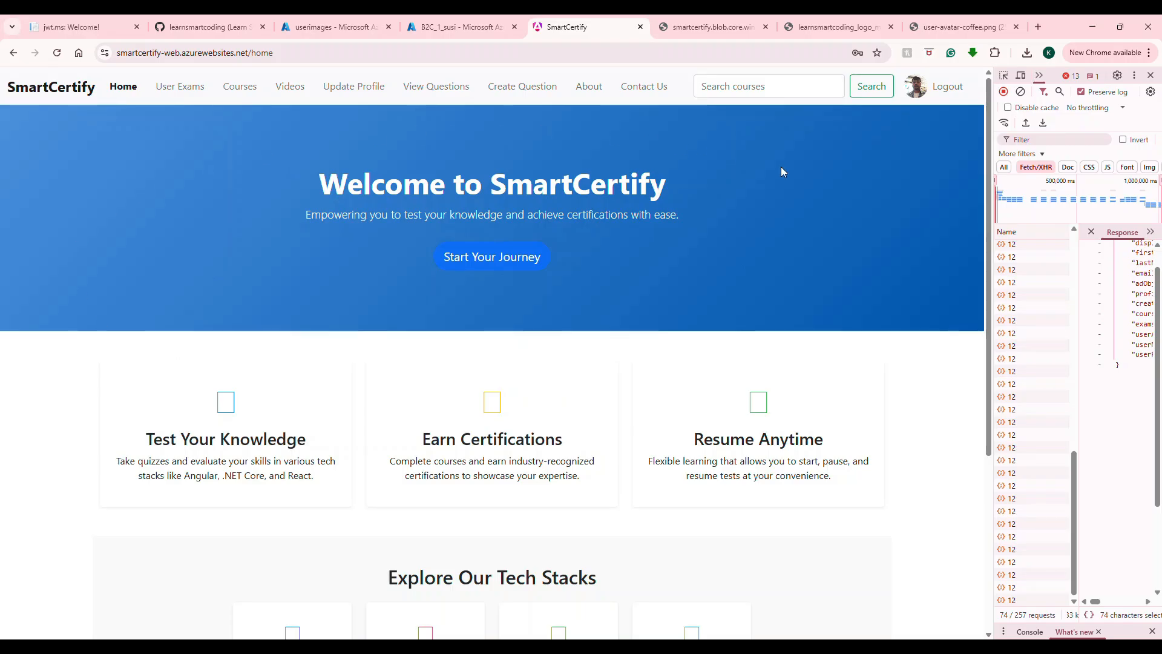
pyautogui.click(297, 94)
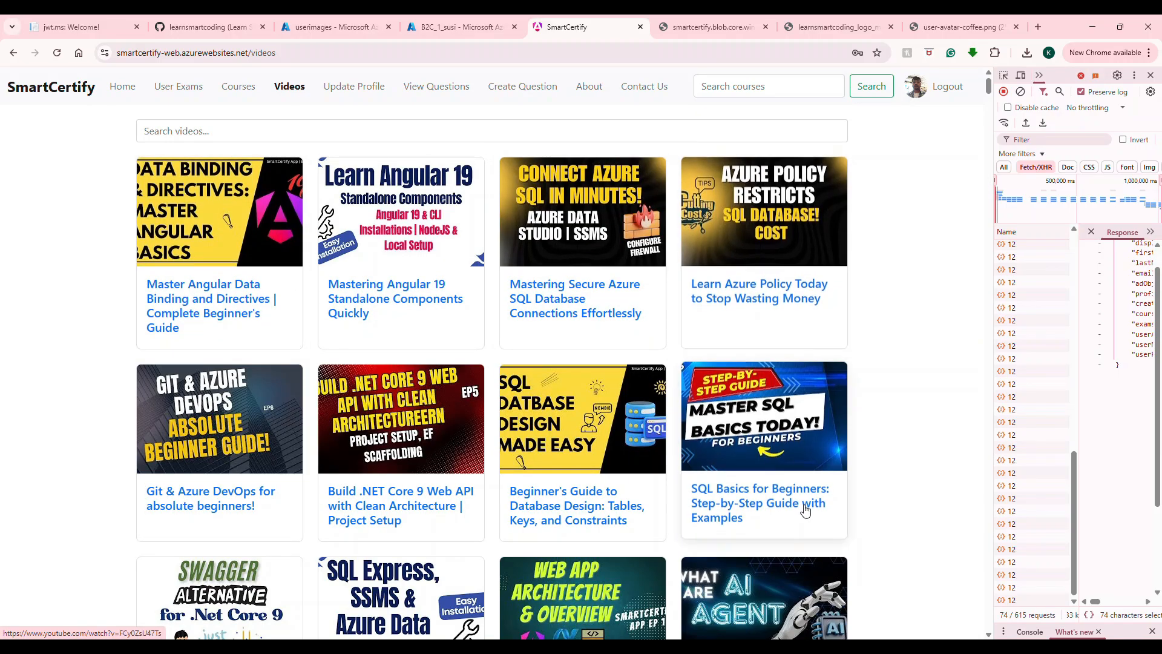